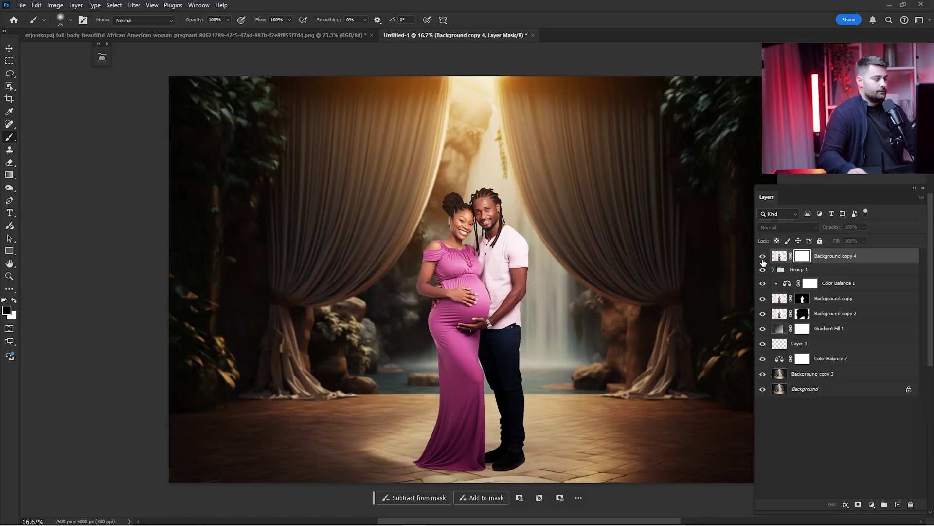
# Compare the composite with and without the Background copy 4 layer, and view the whole waterfall backdrop image.
pyautogui.click(763, 256)
pyautogui.click(762, 256)
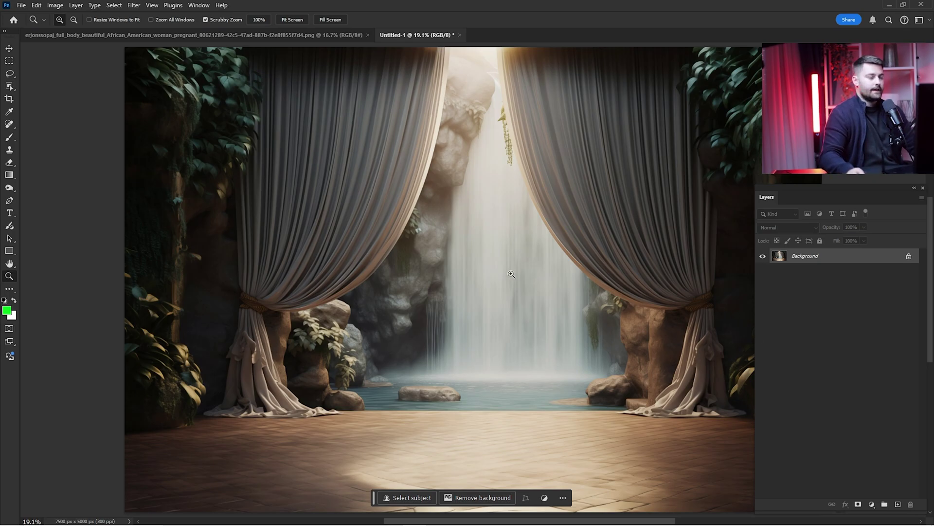
pyautogui.scroll(-2, 493, 238)
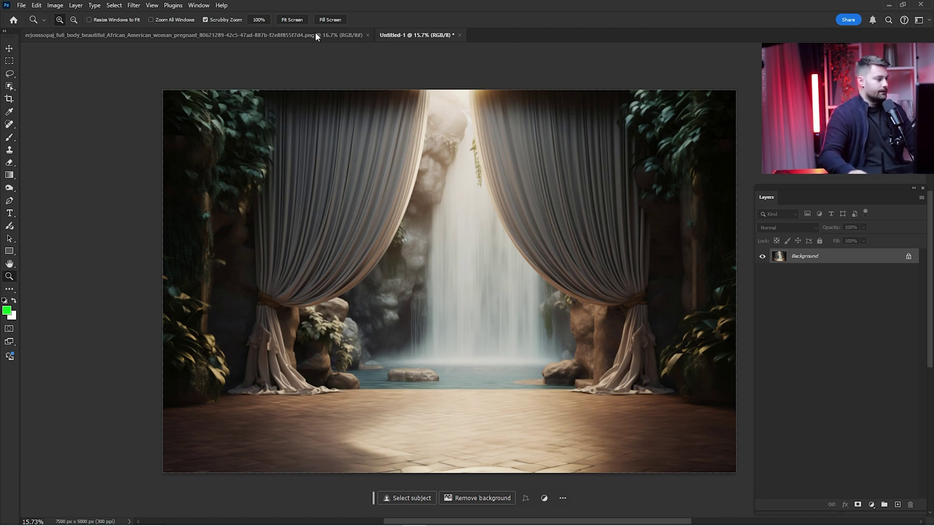
# Duplicate the couple photo's Background layer and select both people with Object Selection, using Cloud (Detailed results) for Select Subject.
pyautogui.click(292, 35)
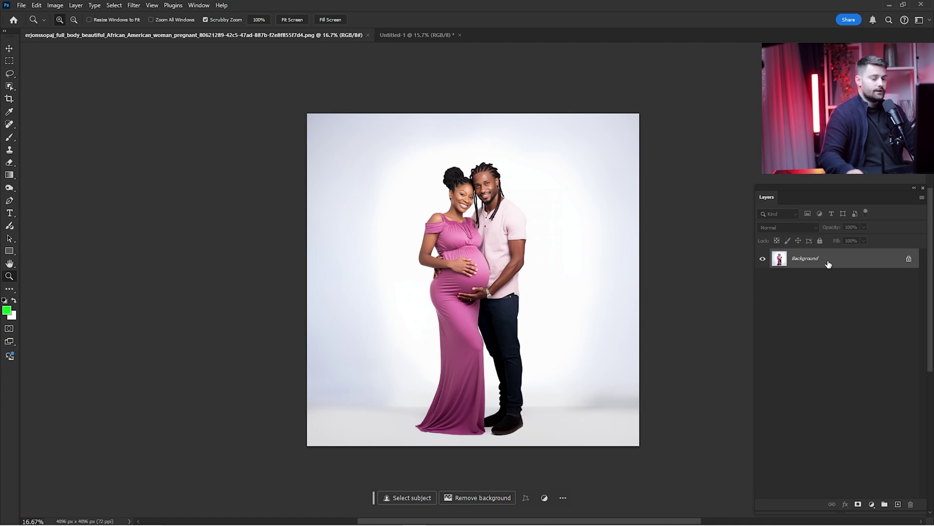
pyautogui.moveTo(828, 264); pyautogui.dragTo(899, 505)
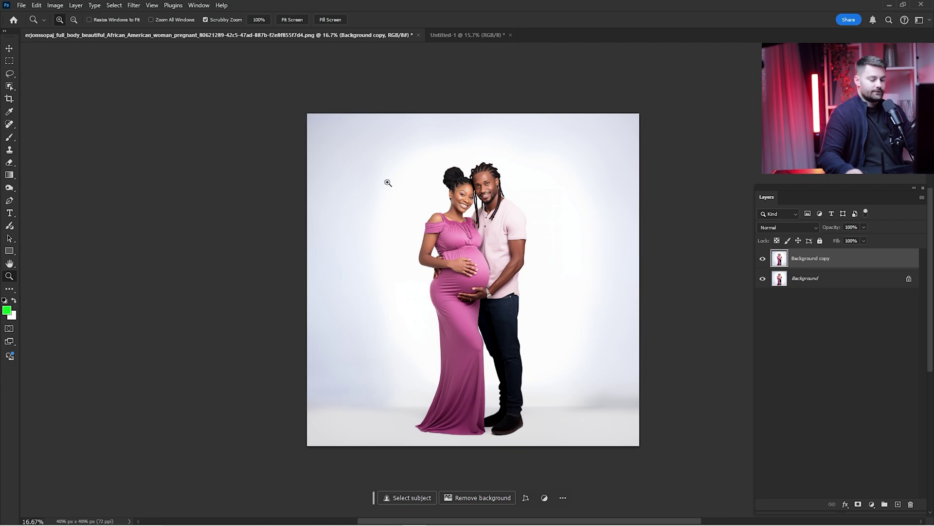
pyautogui.click(13, 88)
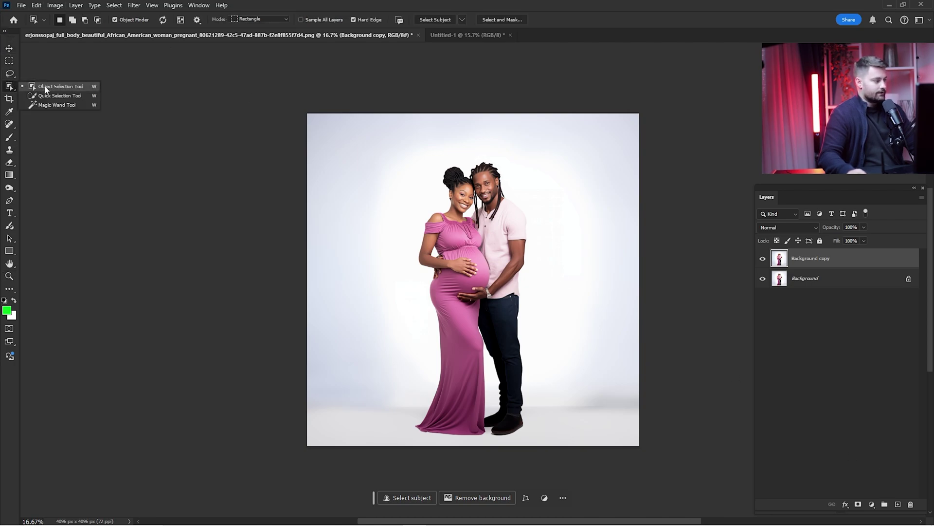
pyautogui.click(49, 91)
pyautogui.click(462, 19)
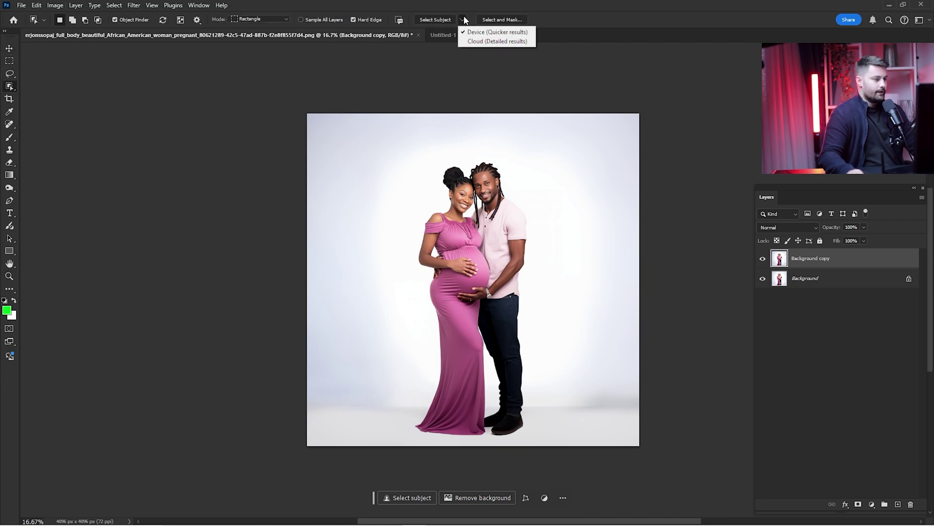
pyautogui.click(480, 43)
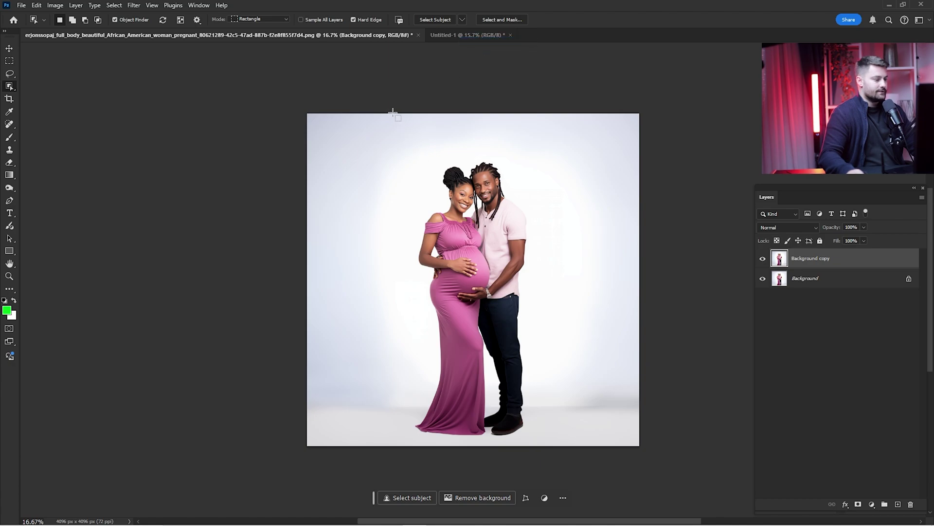
pyautogui.moveTo(392, 113); pyautogui.dragTo(569, 444)
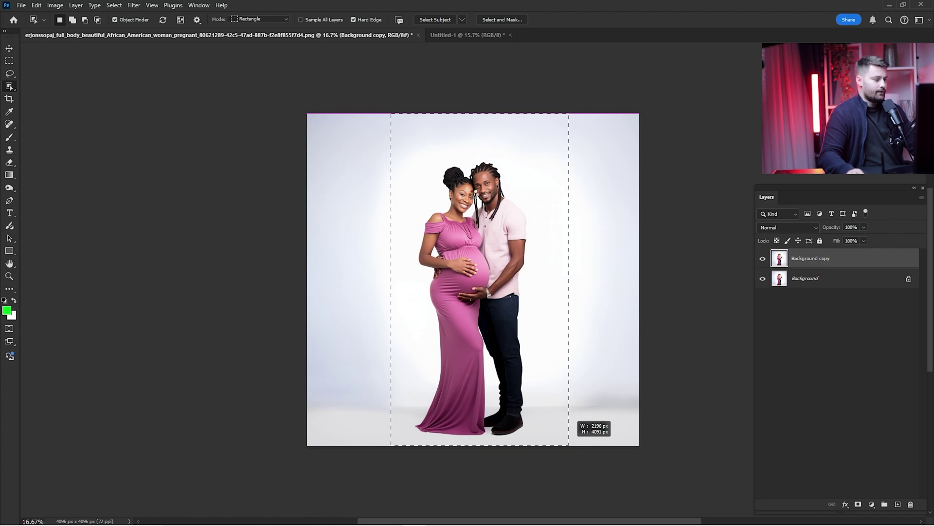
pyautogui.moveTo(568, 445); pyautogui.dragTo(569, 445)
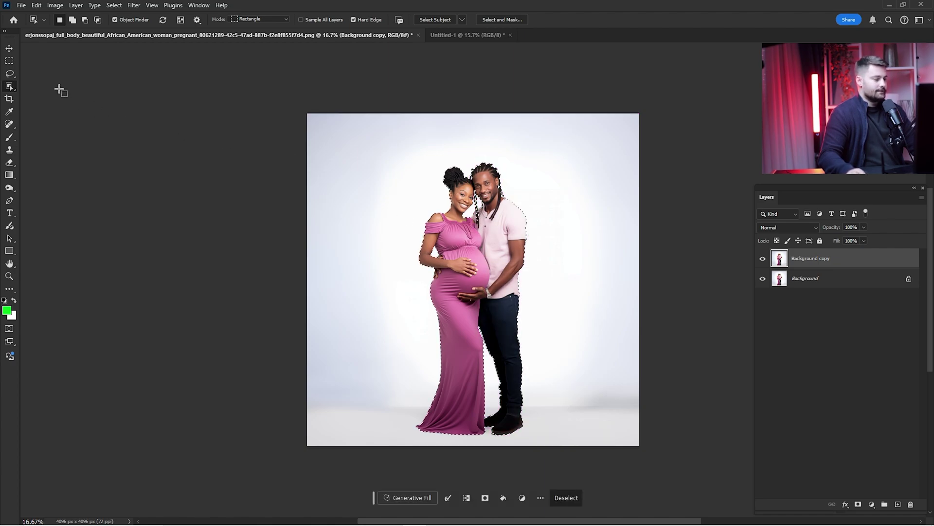
# Refine the selection edge in Select and Mask around the man's hanging braids and collar, outputting to Selection.
pyautogui.click(11, 75)
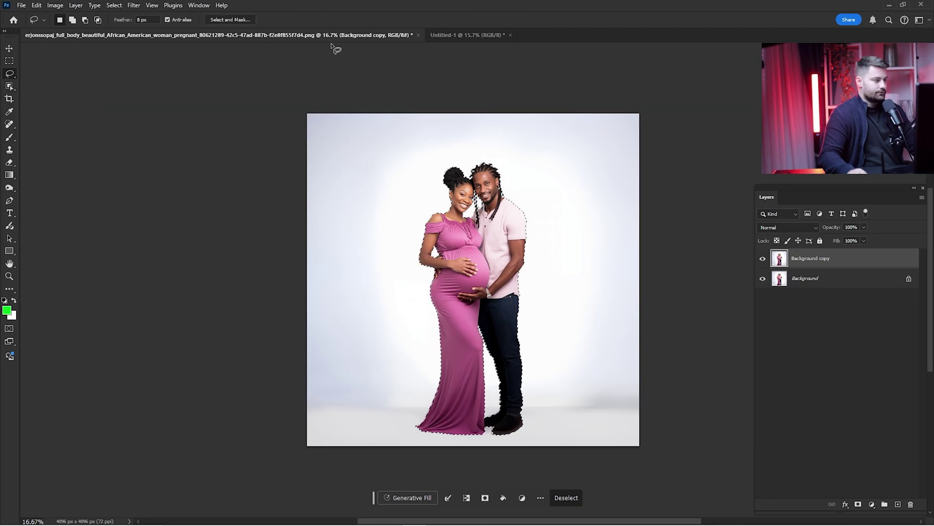
pyautogui.click(232, 19)
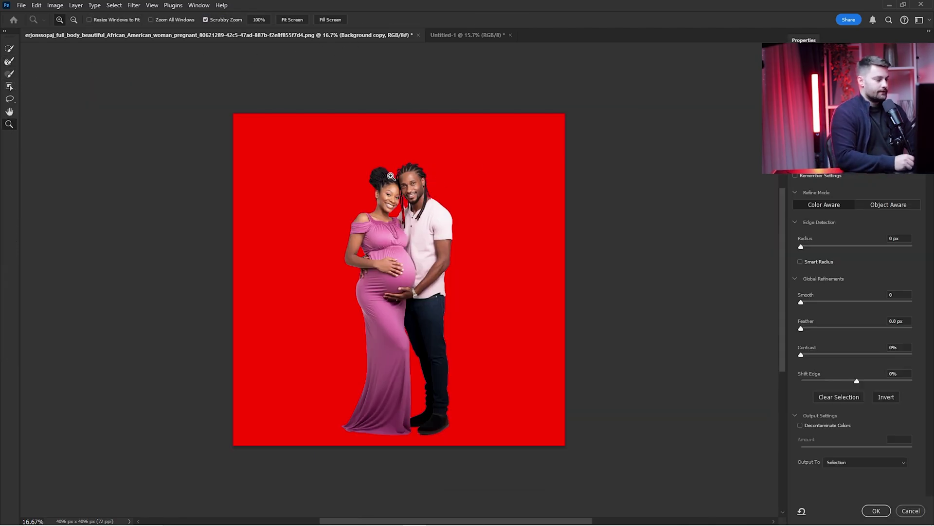
pyautogui.moveTo(391, 177); pyautogui.dragTo(466, 143)
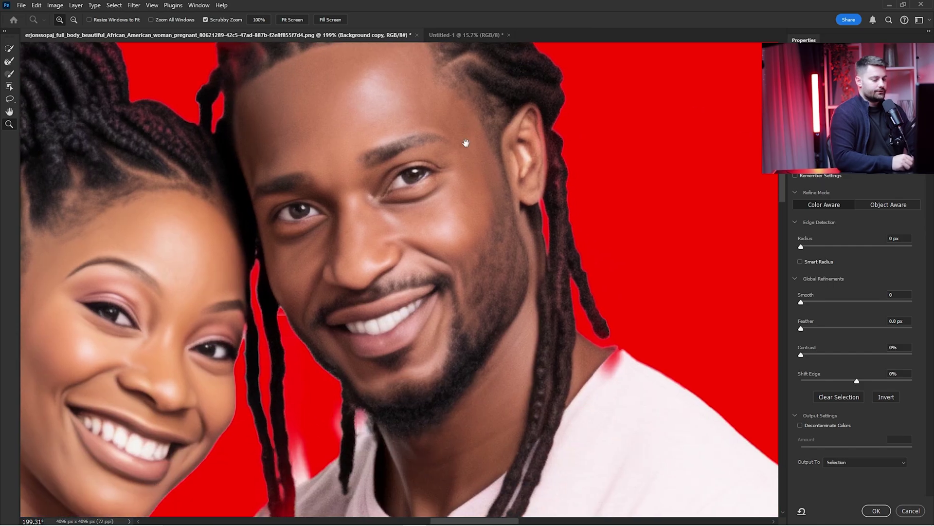
pyautogui.moveTo(288, 311)
pyautogui.mouseDown()
pyautogui.moveTo(424, 219)
pyautogui.moveTo(505, 152)
pyautogui.moveTo(508, 133)
pyautogui.mouseUp()
pyautogui.click(10, 61)
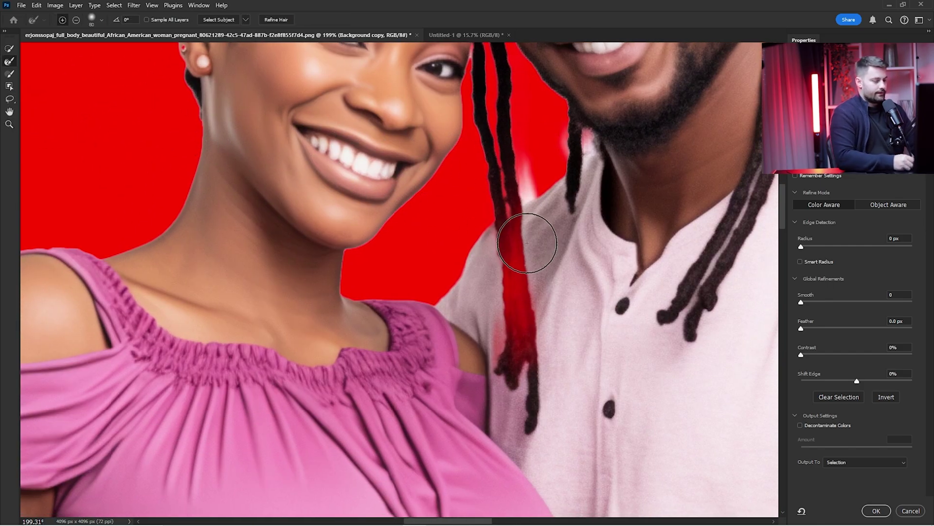
pyautogui.press('[')
pyautogui.press('[')
pyautogui.moveTo(522, 183); pyautogui.dragTo(589, 145)
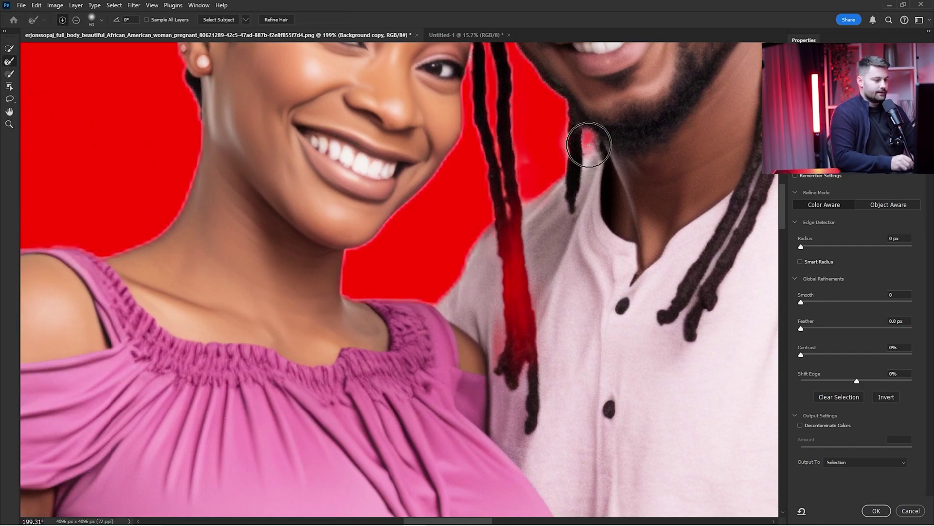
pyautogui.scroll(10, 589, 145)
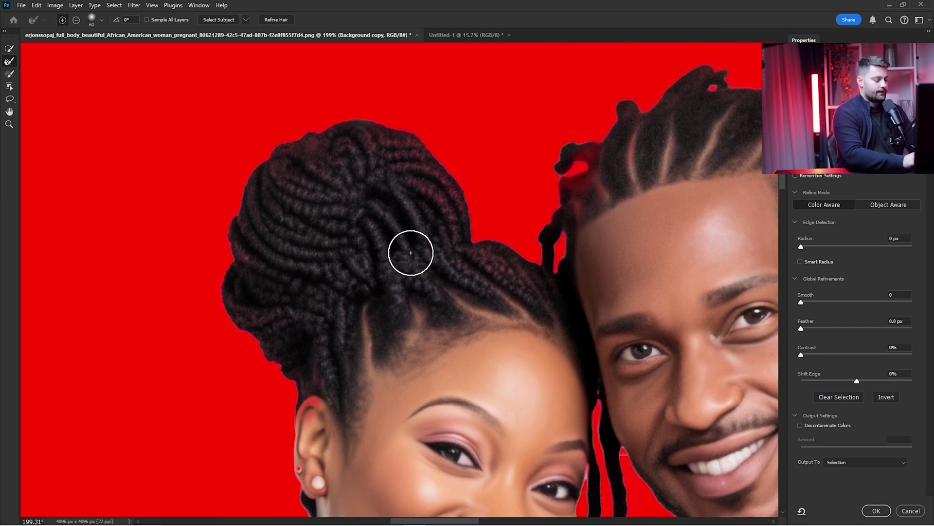
pyautogui.hotkey('ctrl', '0')
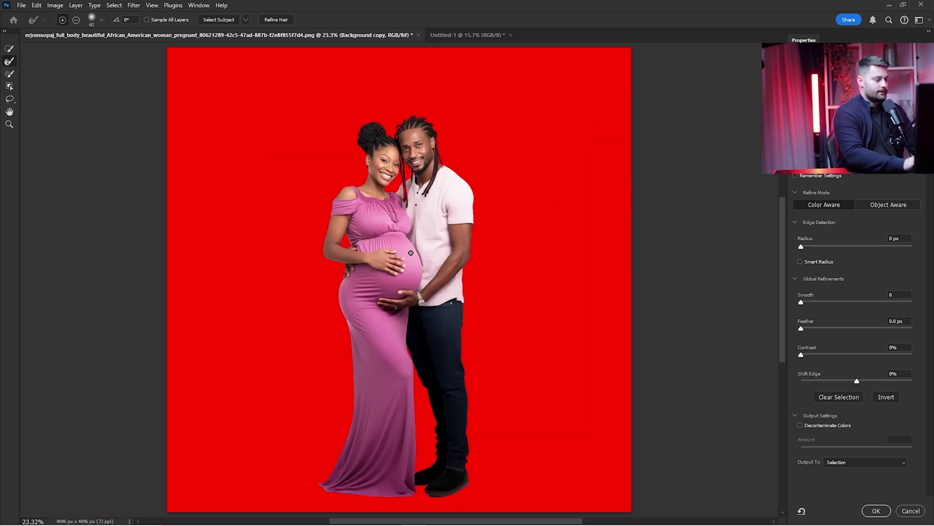
pyautogui.press('Return')
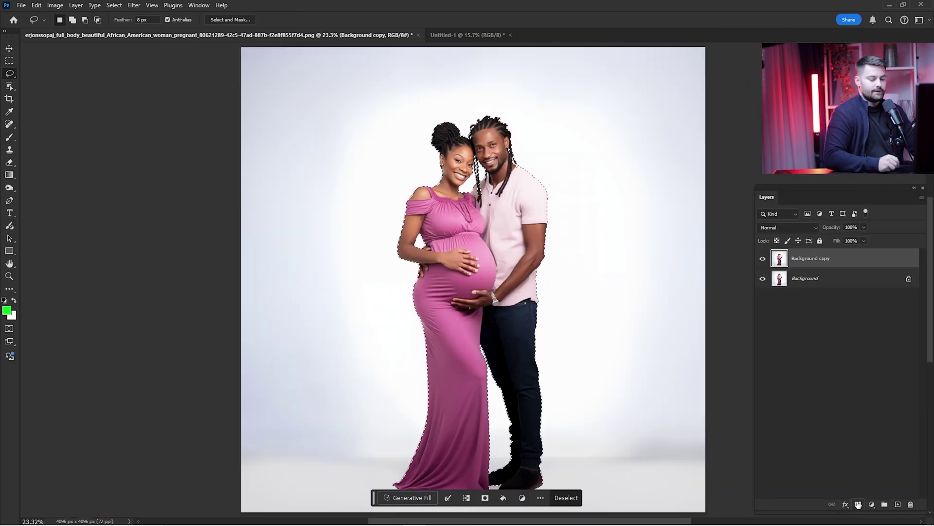
# Mask the Background copy layer with the selection and hide the original Background layer.
pyautogui.click(858, 504)
pyautogui.click(763, 278)
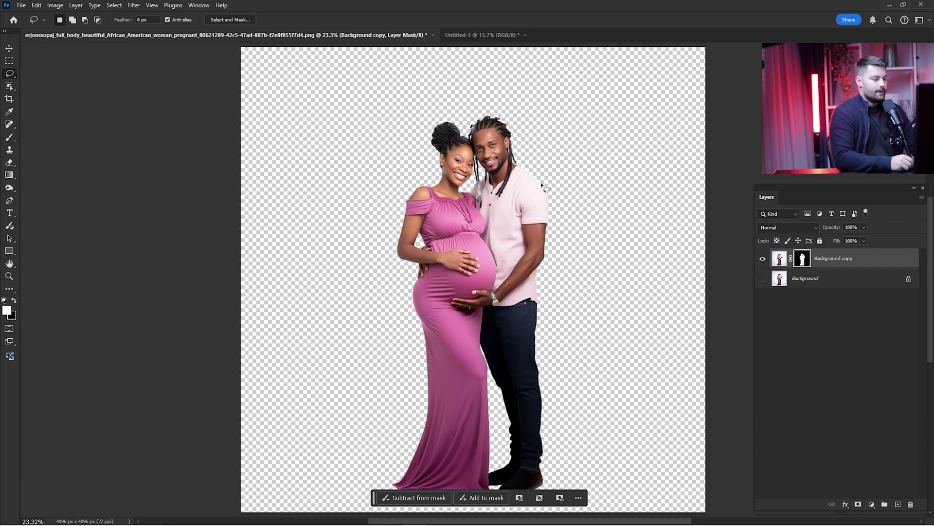
# Restore the faded hair at the man's temple nearest the woman by painting white on the mask with a 9 px Soft Round brush.
pyautogui.hotkey('ctrl', 'space')
pyautogui.moveTo(472, 130)
pyautogui.mouseDown()
pyautogui.moveTo(506, 129)
pyautogui.moveTo(517, 222)
pyautogui.mouseUp()
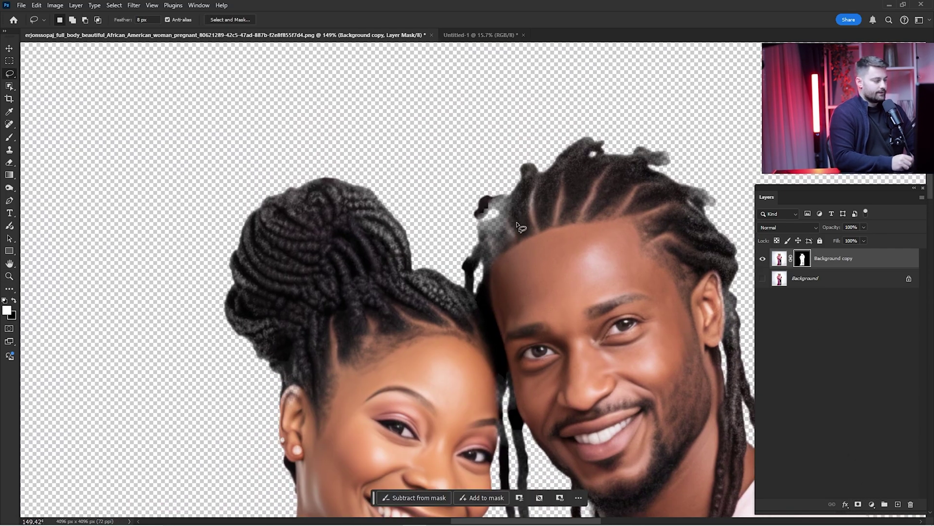
pyautogui.press('b')
pyautogui.press('[')
pyautogui.press('[')
pyautogui.press('[')
pyautogui.press('[')
pyautogui.press('[')
pyautogui.press('[')
pyautogui.press('[')
pyautogui.press('[')
pyautogui.press('[')
pyautogui.press('[')
pyautogui.press('[')
pyautogui.press('[')
pyautogui.press('[')
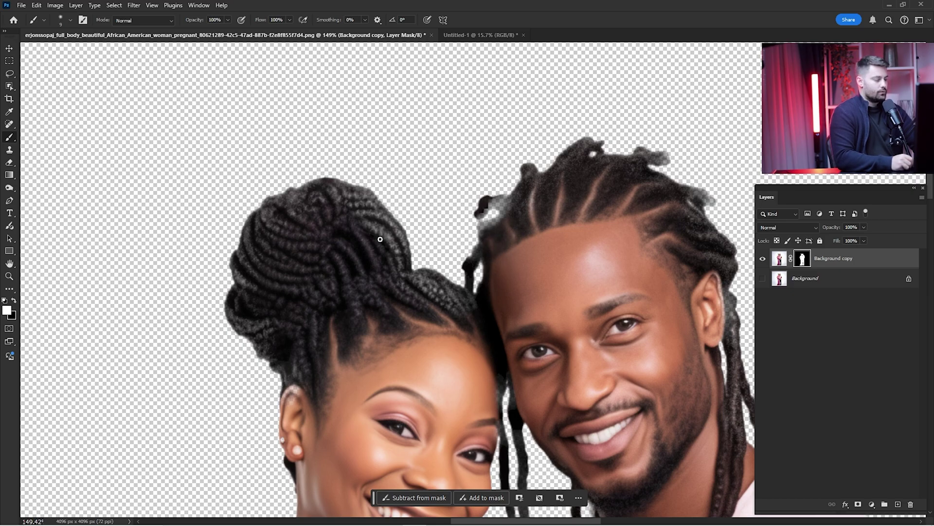
pyautogui.rightClick(397, 262)
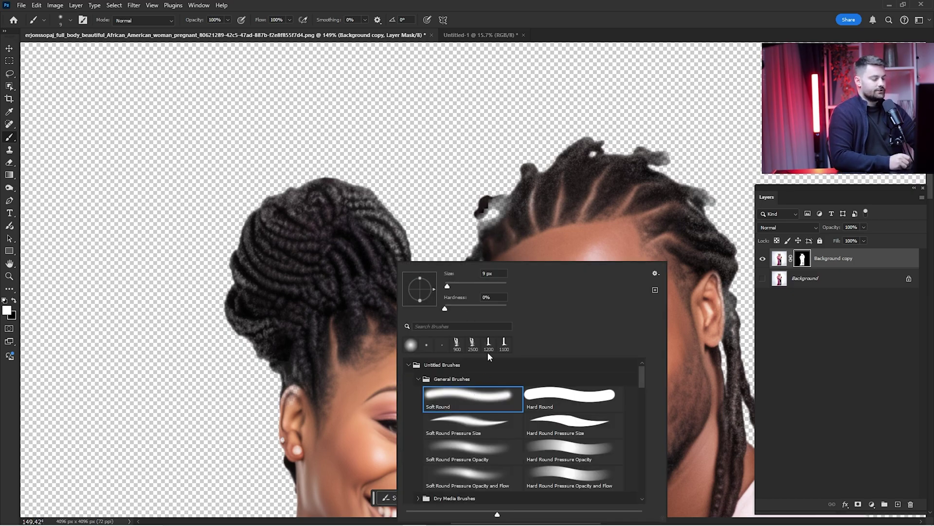
pyautogui.click(532, 5)
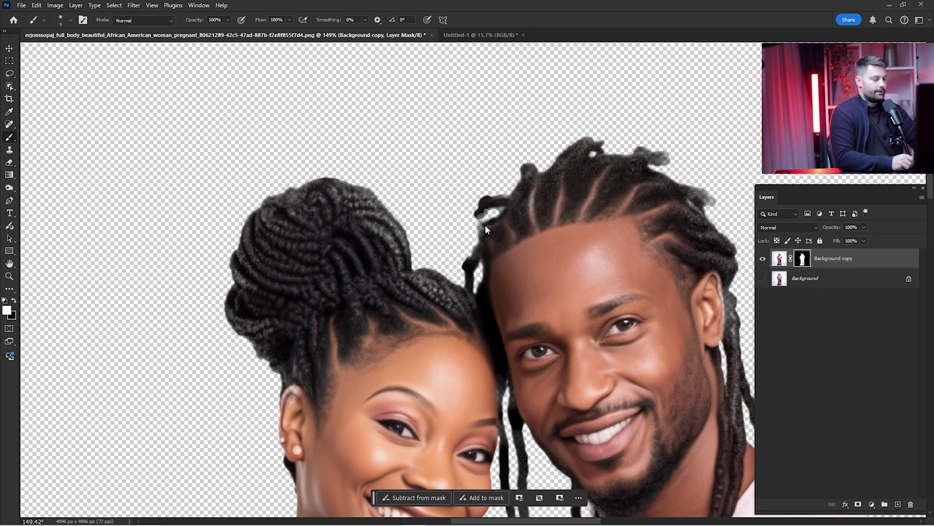
# Paint white on the mask with a slightly larger soft brush to restore the man's hair on his crown and beside his ear.
pyautogui.press(']')
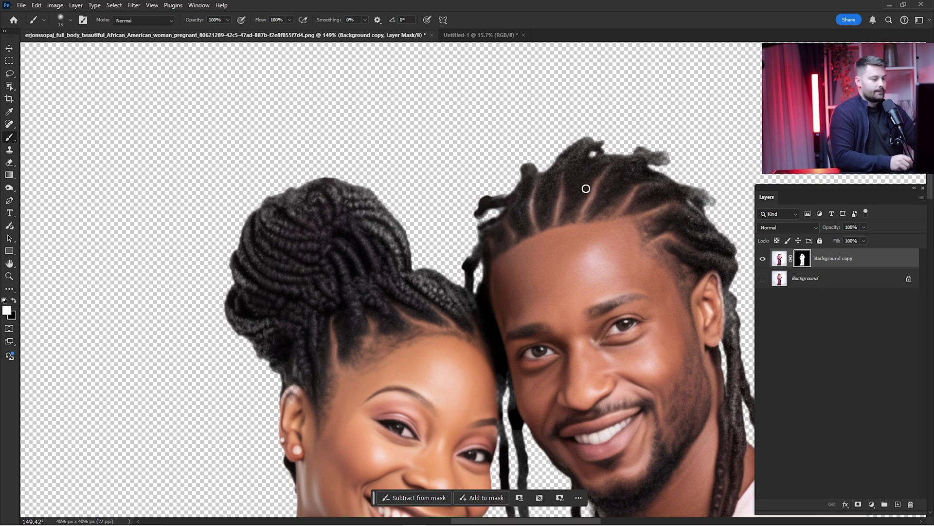
pyautogui.moveTo(678, 149)
pyautogui.mouseDown()
pyautogui.moveTo(550, 170)
pyautogui.moveTo(545, 207)
pyautogui.moveTo(580, 254)
pyautogui.mouseUp()
pyautogui.moveTo(583, 305); pyautogui.dragTo(549, 210)
pyautogui.moveTo(560, 219); pyautogui.dragTo(571, 350)
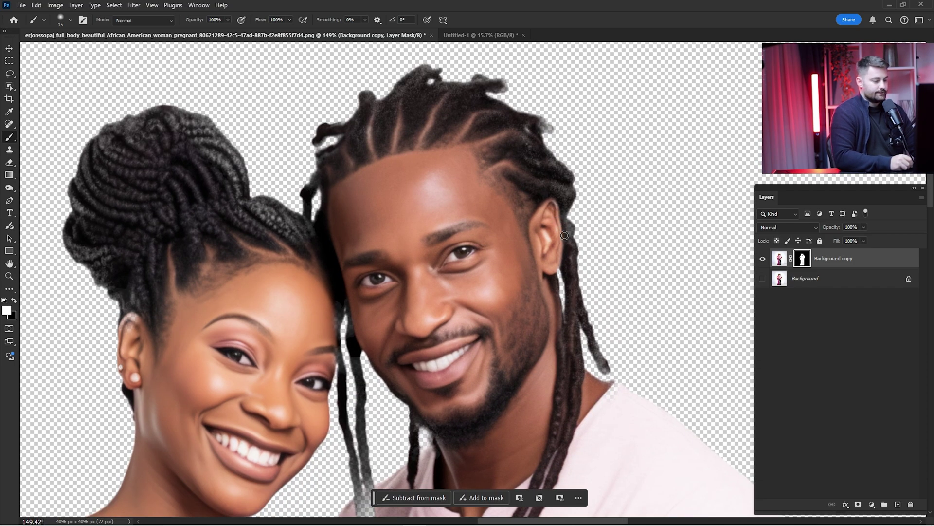
# Restore the woman's braided bun and the hair above her ear by painting white on the layer mask.
pyautogui.hscroll(-5, 495, 216)
pyautogui.press(']')
pyautogui.press(']')
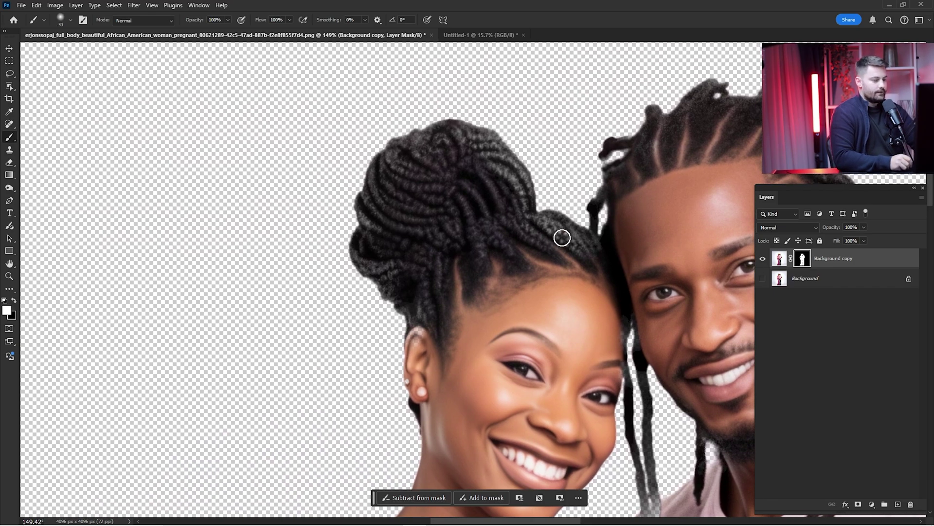
pyautogui.moveTo(552, 235)
pyautogui.mouseDown()
pyautogui.moveTo(459, 151)
pyautogui.moveTo(400, 273)
pyautogui.moveTo(369, 262)
pyautogui.moveTo(425, 253)
pyautogui.mouseUp()
pyautogui.scroll(-2, 426, 253)
pyautogui.hscroll(1, 425, 253)
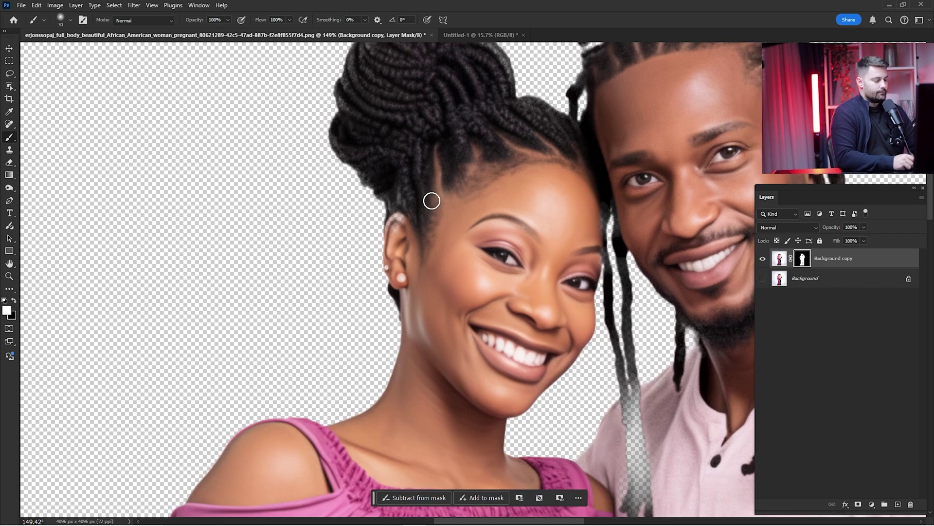
pyautogui.press('[')
pyautogui.press('[')
pyautogui.moveTo(402, 202); pyautogui.dragTo(392, 224)
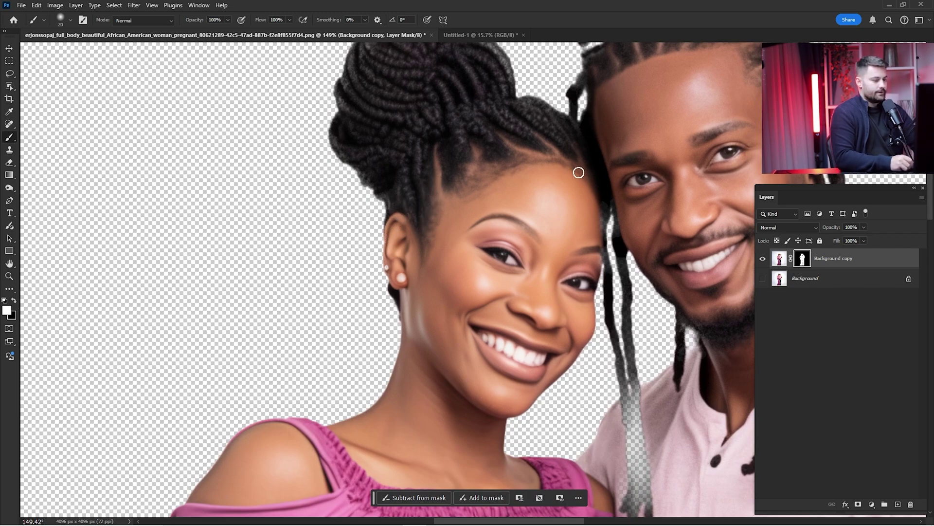
# Restore the faded lower ends of the man's braids over his shirt by painting white on the mask with a soft brush.
pyautogui.scroll(-2, 601, 269)
pyautogui.hscroll(1, 602, 269)
pyautogui.press(']')
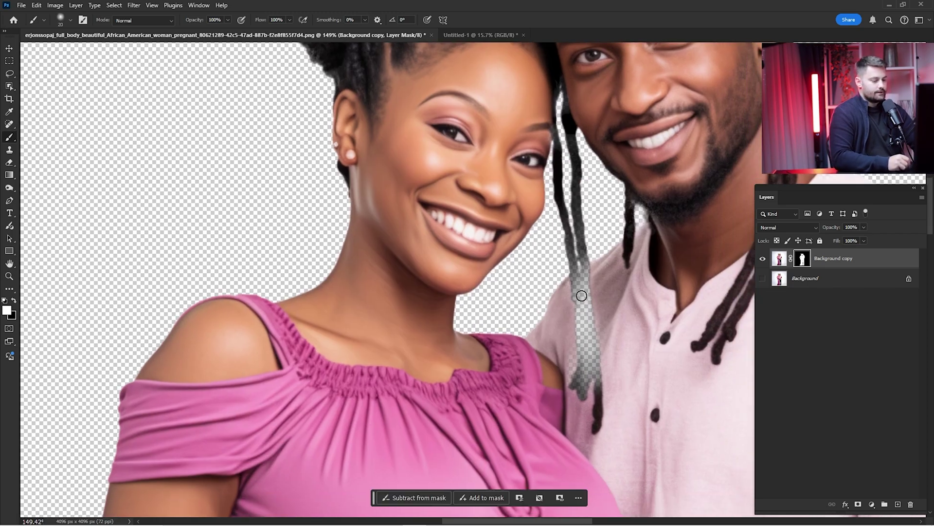
pyautogui.moveTo(581, 290)
pyautogui.mouseDown()
pyautogui.moveTo(575, 327)
pyautogui.moveTo(586, 375)
pyautogui.moveTo(573, 413)
pyautogui.mouseUp()
pyautogui.press(']')
pyautogui.press(']')
pyautogui.moveTo(577, 380)
pyautogui.mouseDown()
pyautogui.moveTo(597, 361)
pyautogui.moveTo(603, 415)
pyautogui.mouseUp()
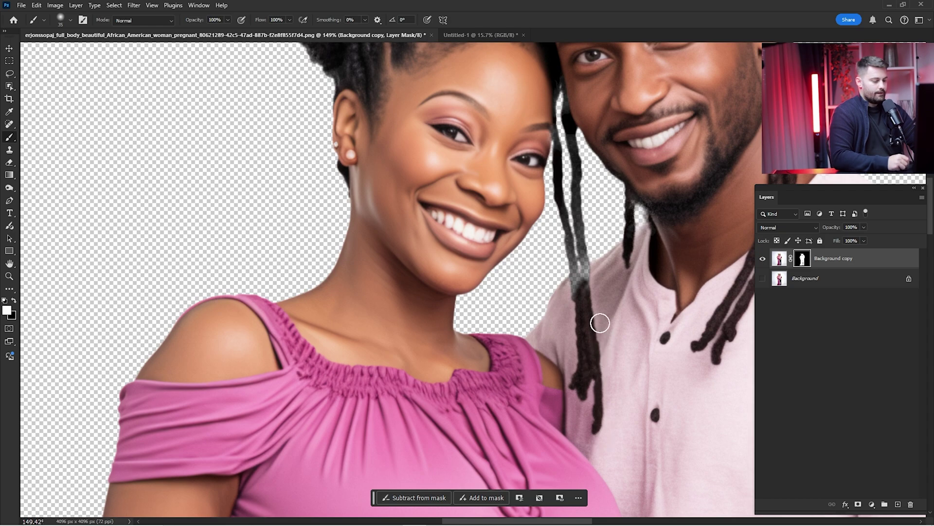
# Fill in the thin, semi-transparent upper parts of the braids between the faces on the mask with a 10 px brush.
pyautogui.press('[')
pyautogui.press('[')
pyautogui.press('[')
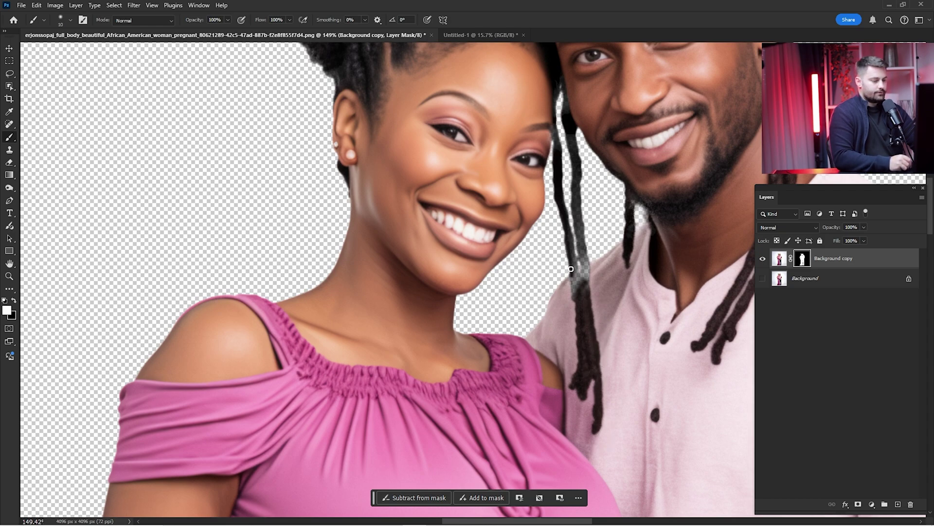
pyautogui.moveTo(571, 269); pyautogui.dragTo(576, 283)
pyautogui.moveTo(579, 222); pyautogui.dragTo(585, 261)
pyautogui.press(']')
pyautogui.press('[')
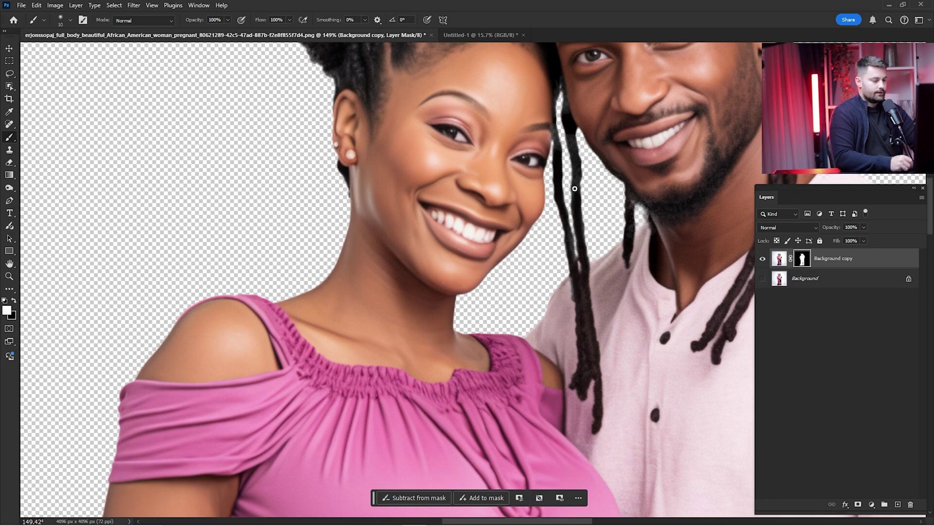
pyautogui.press(']')
pyautogui.press(']')
pyautogui.press(']')
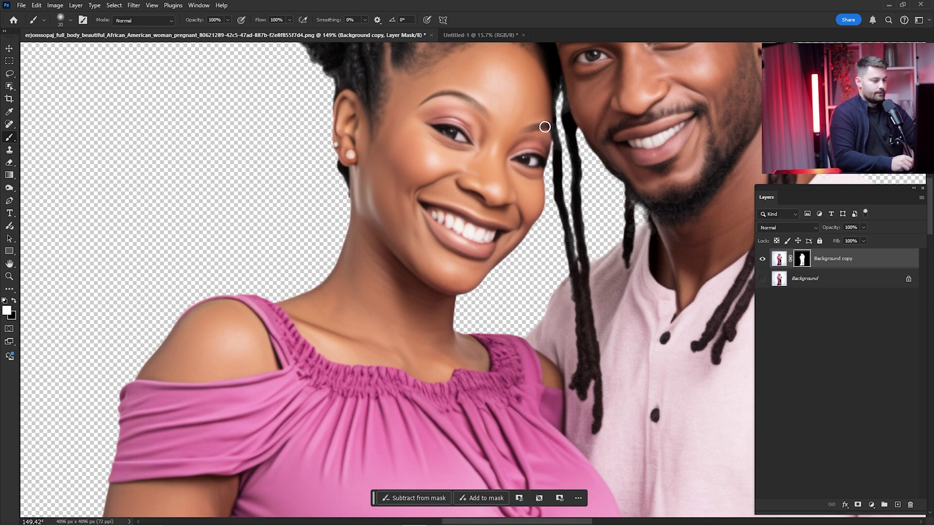
pyautogui.press(']')
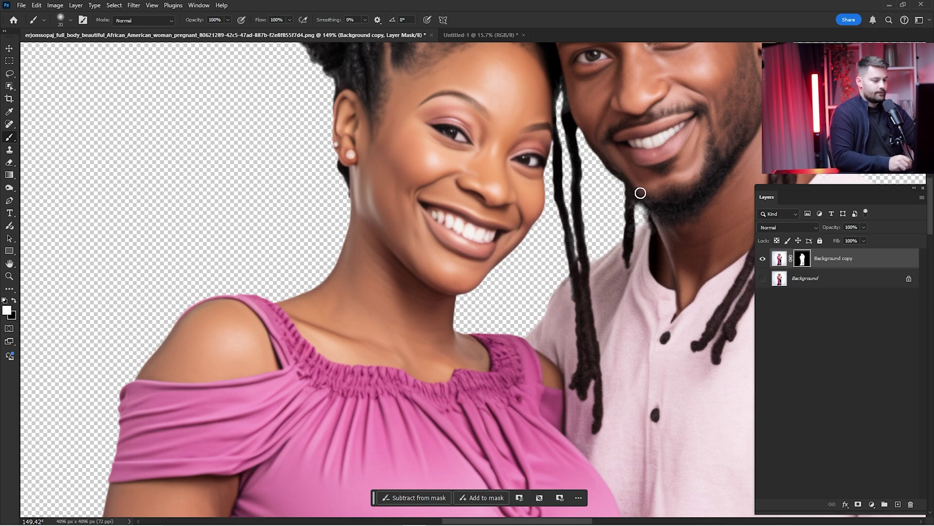
# Check the whole cutout against the original photo by briefly showing the Background layer.
pyautogui.hotkey('ctrl', '0')
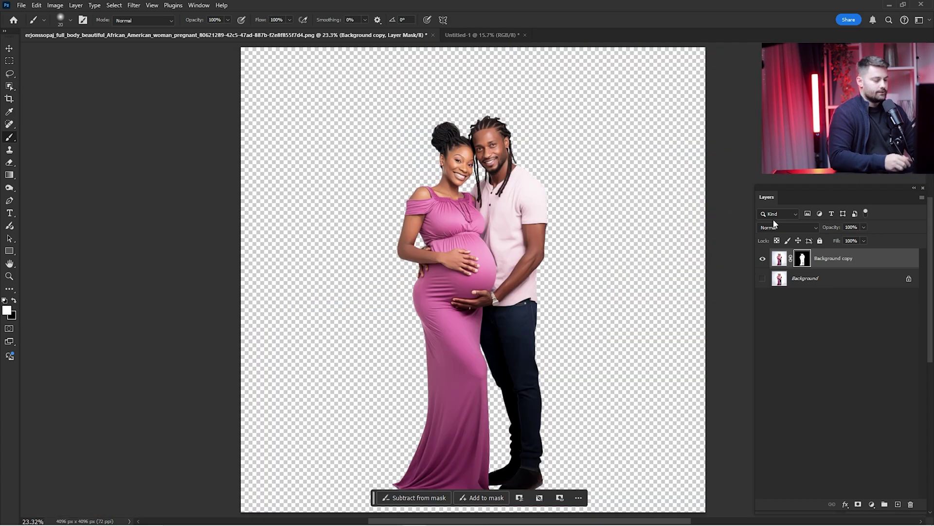
pyautogui.click(763, 279)
pyautogui.click(763, 279)
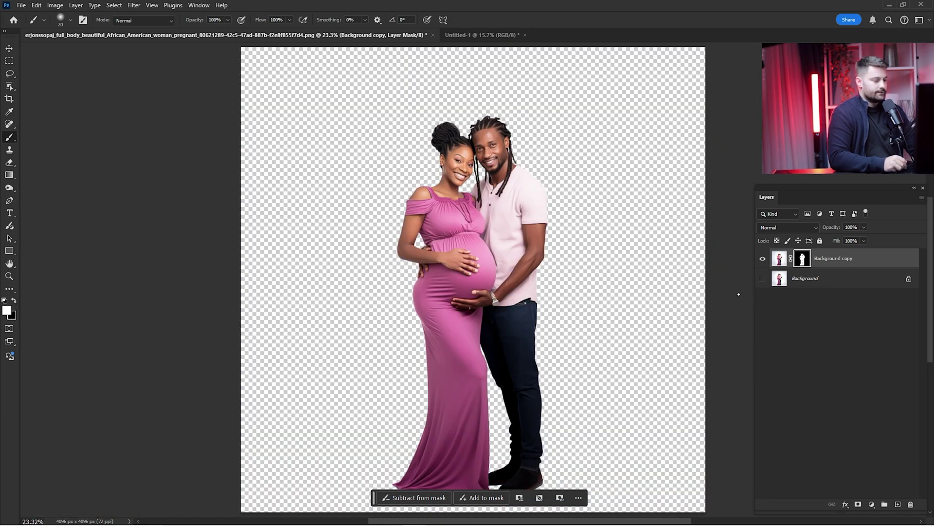
# Remove the stray spot and floor shadow beneath the man's front shoe by painting black along the sole on the layer mask.
pyautogui.scroll(-5, 739, 294)
pyautogui.click(763, 279)
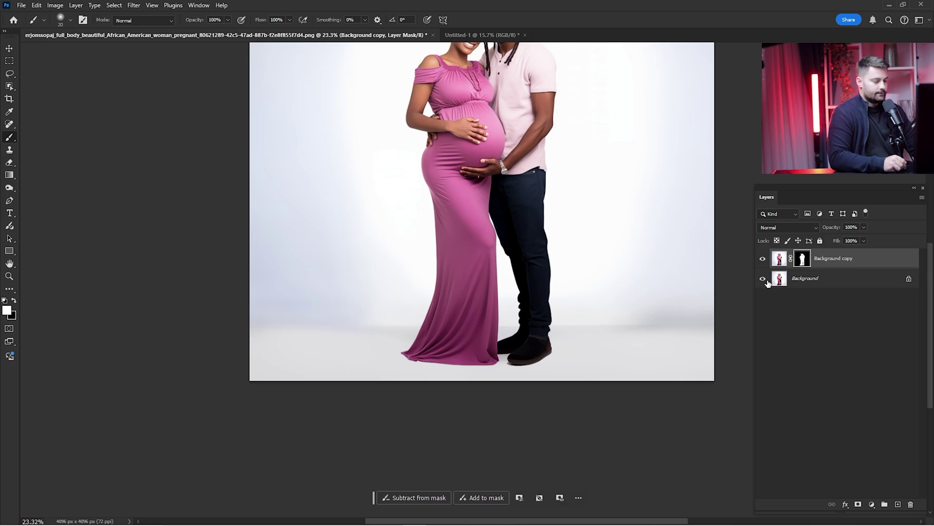
pyautogui.click(763, 279)
pyautogui.scroll(10, 590, 354)
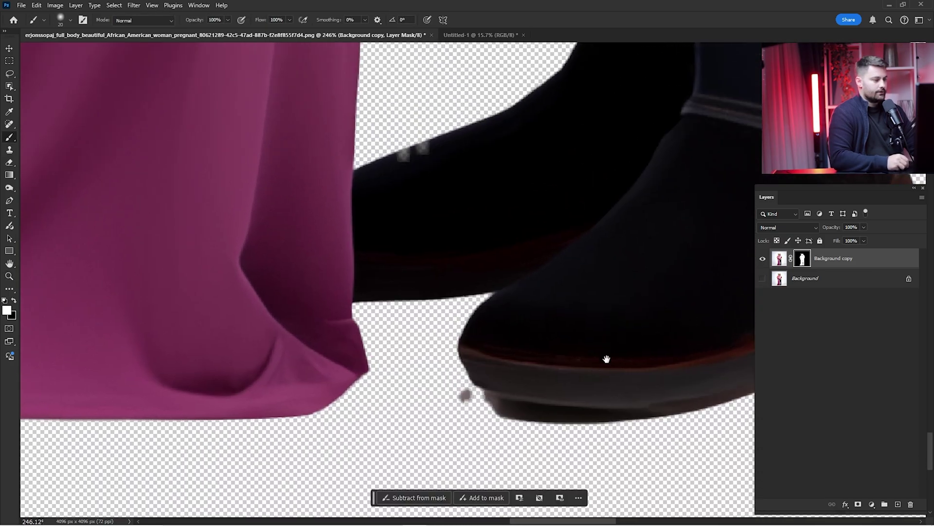
pyautogui.moveTo(607, 358); pyautogui.dragTo(542, 311)
pyautogui.press('x')
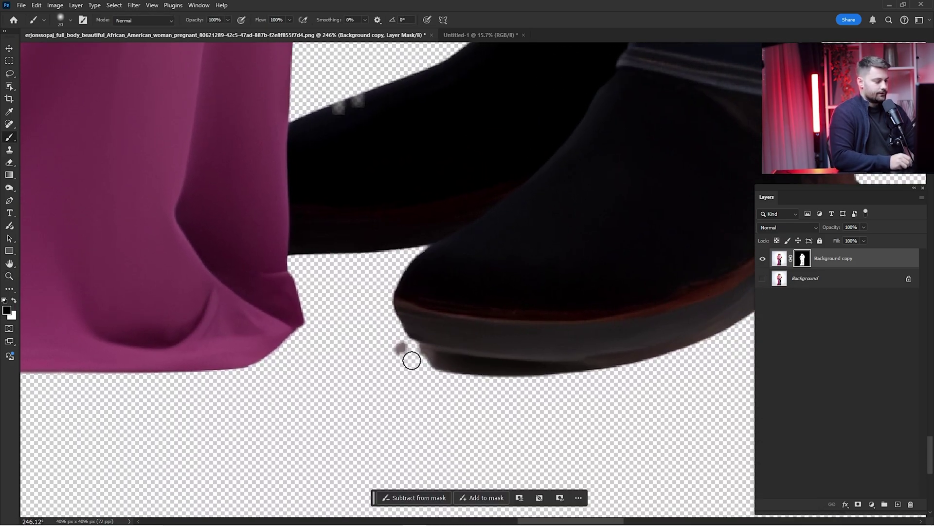
pyautogui.moveTo(411, 360)
pyautogui.mouseDown()
pyautogui.moveTo(523, 376)
pyautogui.moveTo(359, 337)
pyautogui.moveTo(522, 383)
pyautogui.moveTo(626, 377)
pyautogui.moveTo(510, 382)
pyautogui.mouseUp()
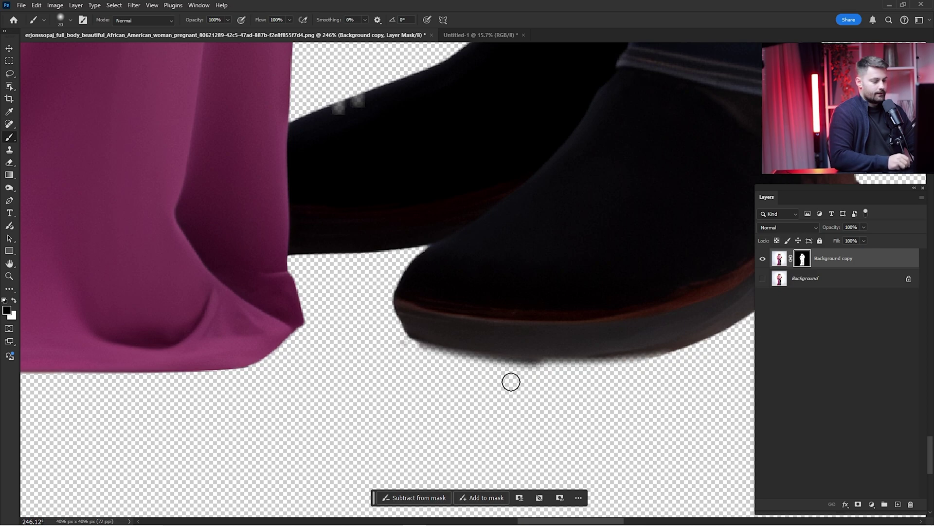
pyautogui.hotkey('ctrl', 'z')
pyautogui.moveTo(665, 367)
pyautogui.mouseDown()
pyautogui.moveTo(553, 383)
pyautogui.moveTo(367, 357)
pyautogui.moveTo(462, 382)
pyautogui.moveTo(395, 356)
pyautogui.moveTo(478, 380)
pyautogui.moveTo(626, 378)
pyautogui.moveTo(487, 383)
pyautogui.moveTo(597, 382)
pyautogui.moveTo(378, 361)
pyautogui.mouseUp()
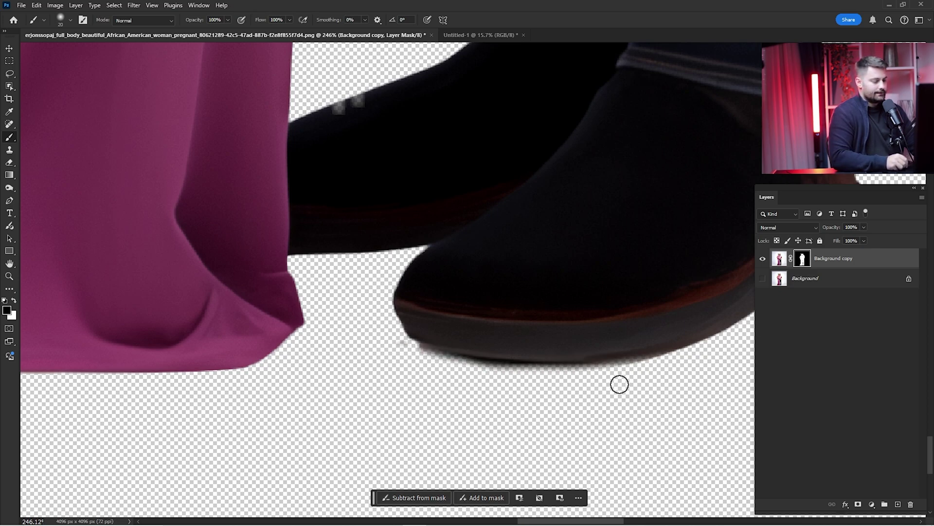
pyautogui.moveTo(695, 346); pyautogui.dragTo(514, 348)
pyautogui.click(763, 279)
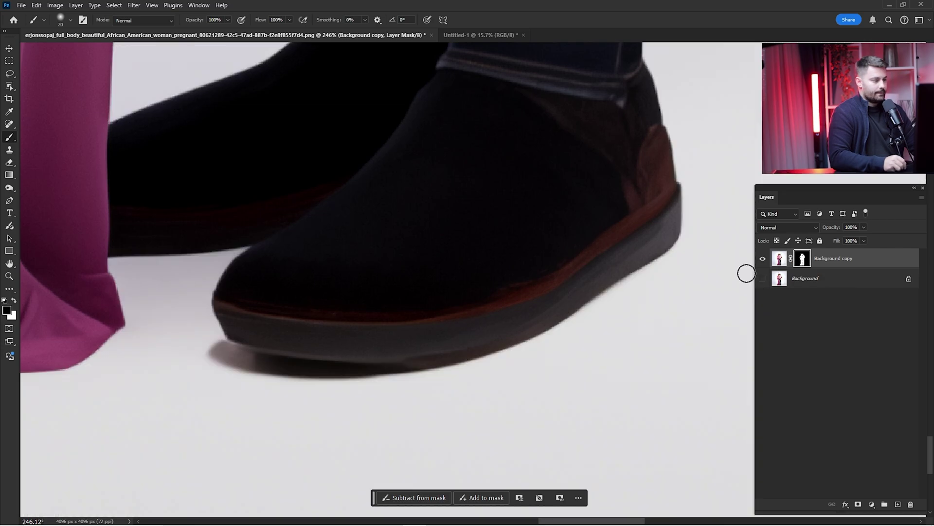
# Restore the two semi-transparent patches on the upper edge of the man's rear shoe by painting white on the mask with a smaller brush.
pyautogui.moveTo(374, 205); pyautogui.dragTo(665, 365)
pyautogui.press('x')
pyautogui.press('z')
pyautogui.moveTo(436, 282); pyautogui.dragTo(488, 296)
pyautogui.press('[')
pyautogui.press('[')
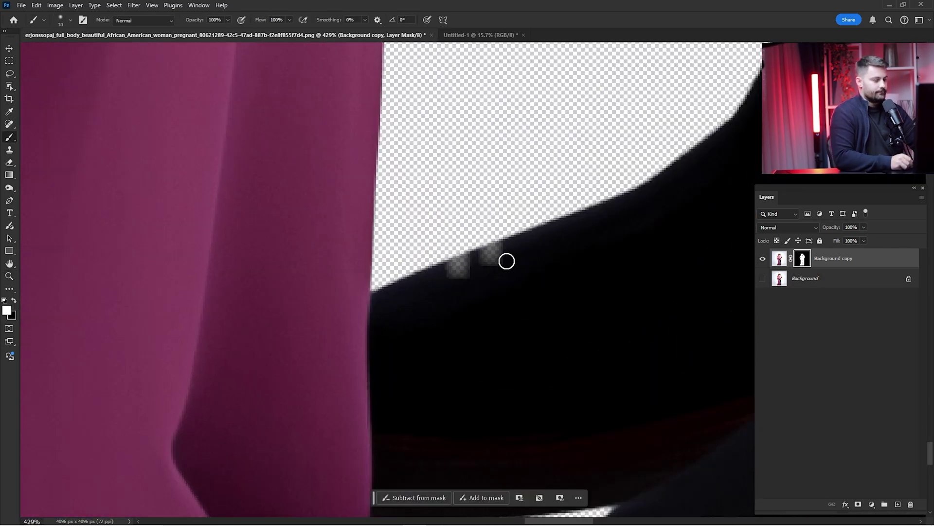
pyautogui.moveTo(506, 261)
pyautogui.mouseDown()
pyautogui.moveTo(443, 281)
pyautogui.moveTo(499, 252)
pyautogui.mouseUp()
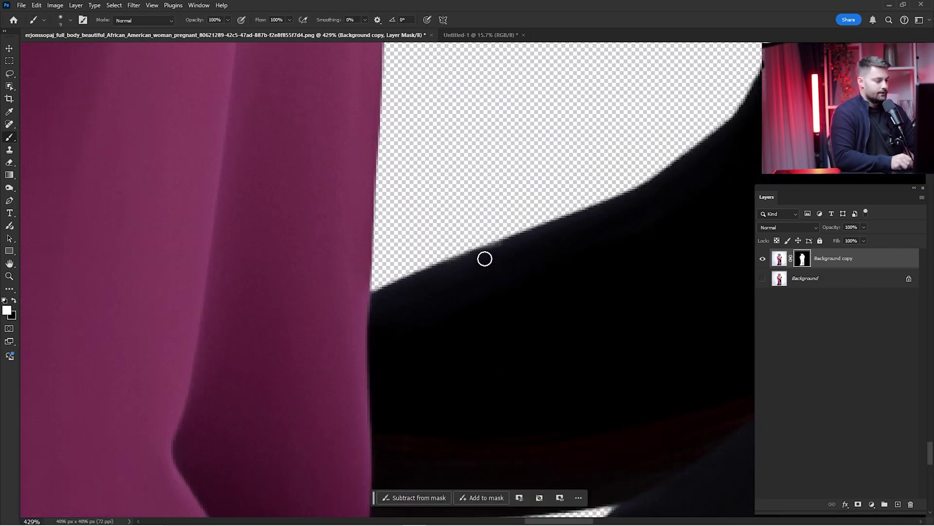
# Duplicate the original Background layer beneath the masked cutout and leave the duplicate hidden.
pyautogui.hotkey('ctrl', '0')
pyautogui.click(807, 284)
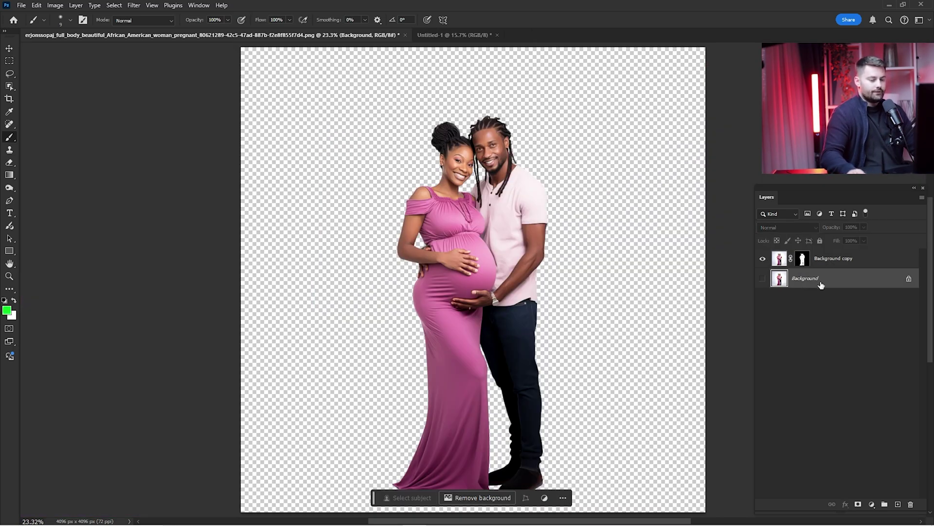
pyautogui.moveTo(821, 285); pyautogui.dragTo(898, 508)
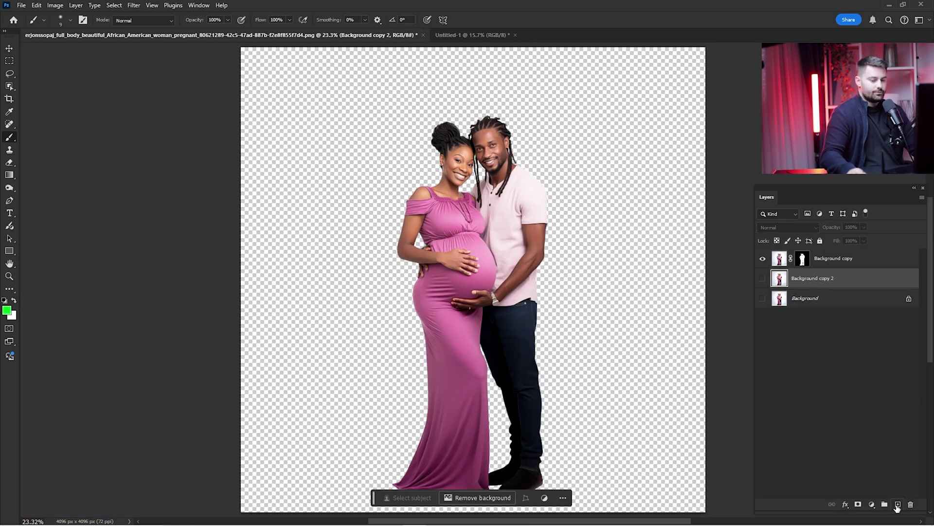
pyautogui.click(762, 278)
pyautogui.click(762, 279)
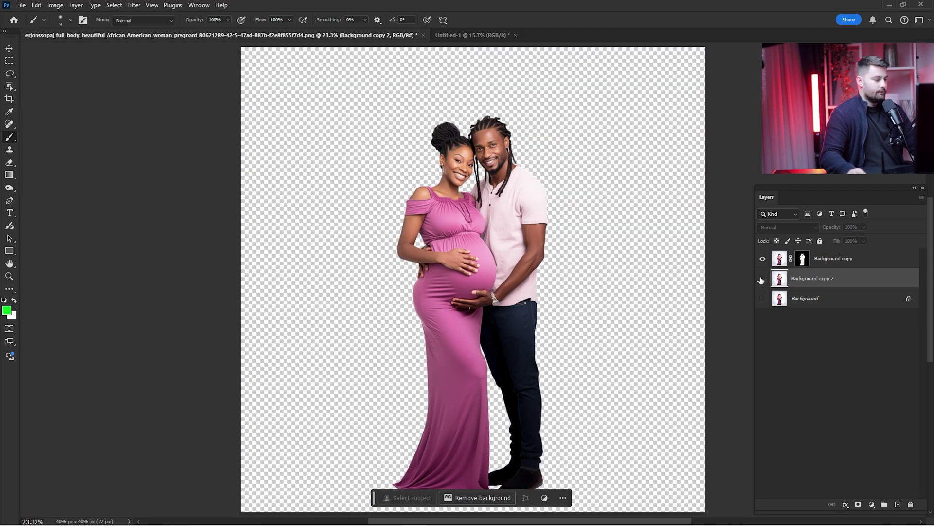
pyautogui.click(762, 278)
pyautogui.click(762, 278)
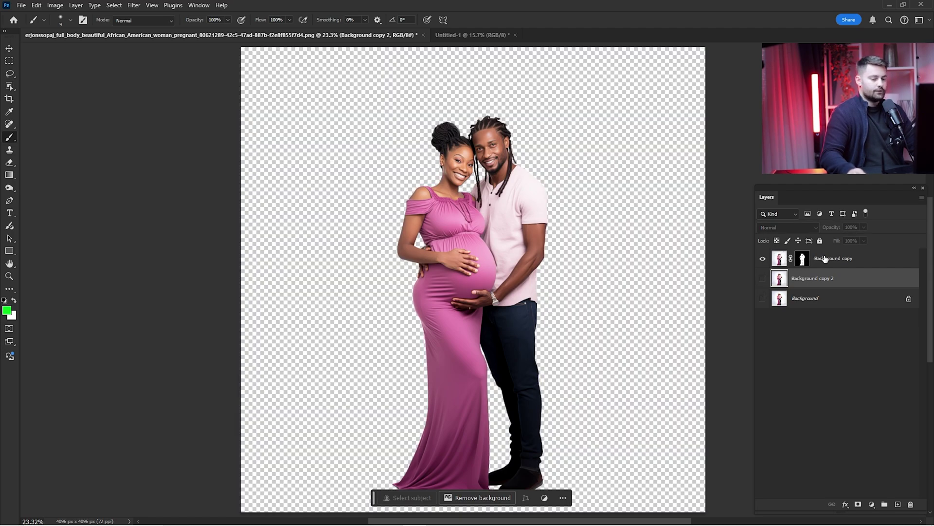
# Copy both the masked cutout and the hidden duplicate layer together into the centre of the Untitled-1 waterfall document.
pyautogui.keyDown('shift'); pyautogui.click(825, 258); pyautogui.keyUp('shift')
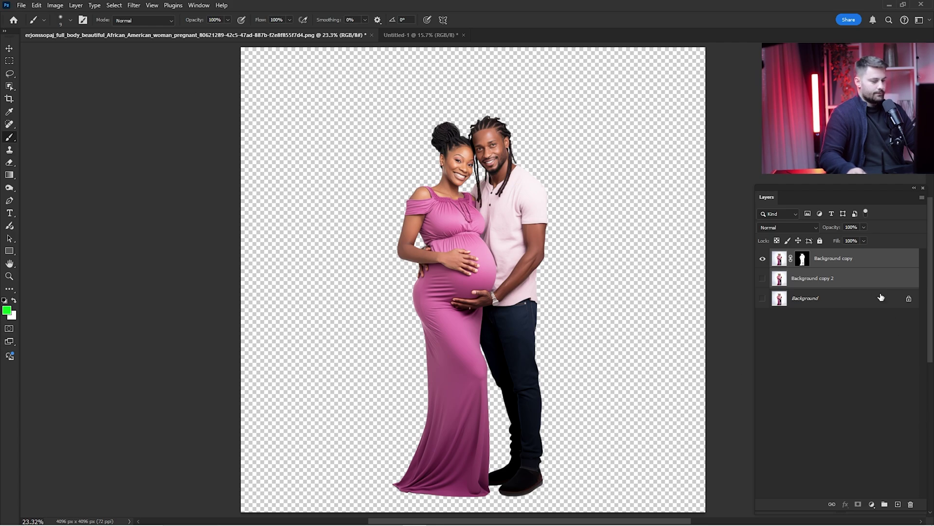
pyautogui.click(862, 287)
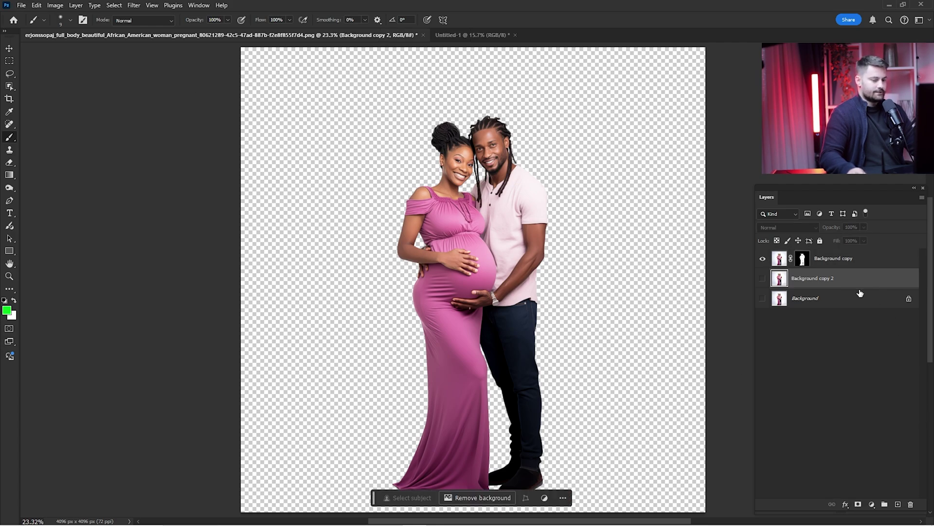
pyautogui.keyDown('shift'); pyautogui.click(855, 263); pyautogui.keyUp('shift')
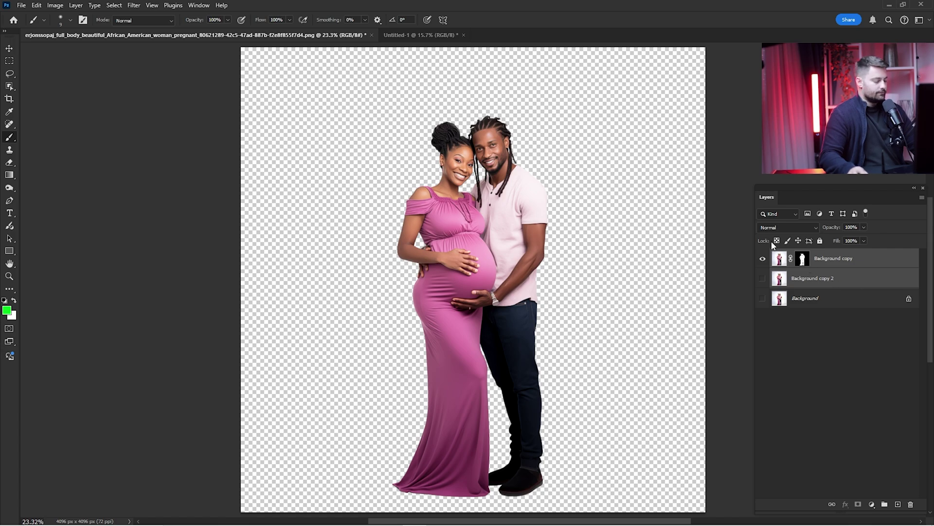
pyautogui.press('v')
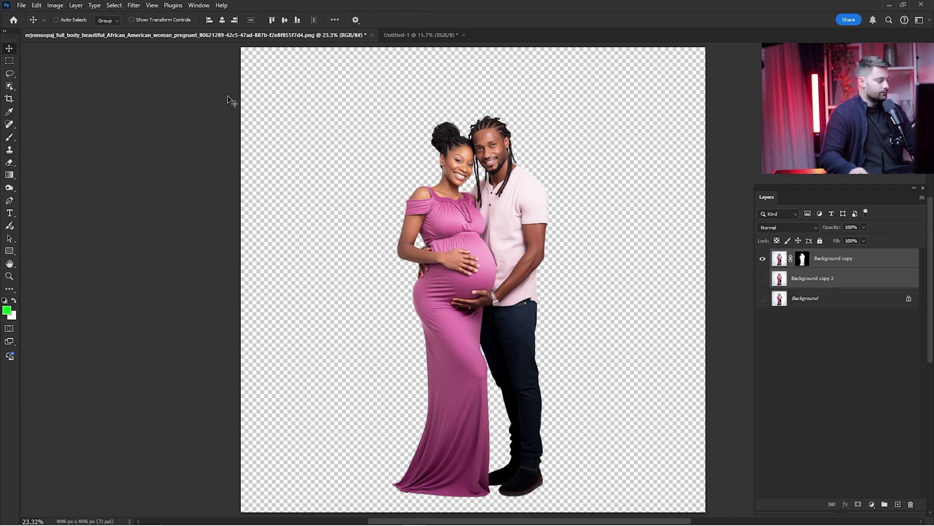
pyautogui.moveTo(229, 100); pyautogui.dragTo(476, 287)
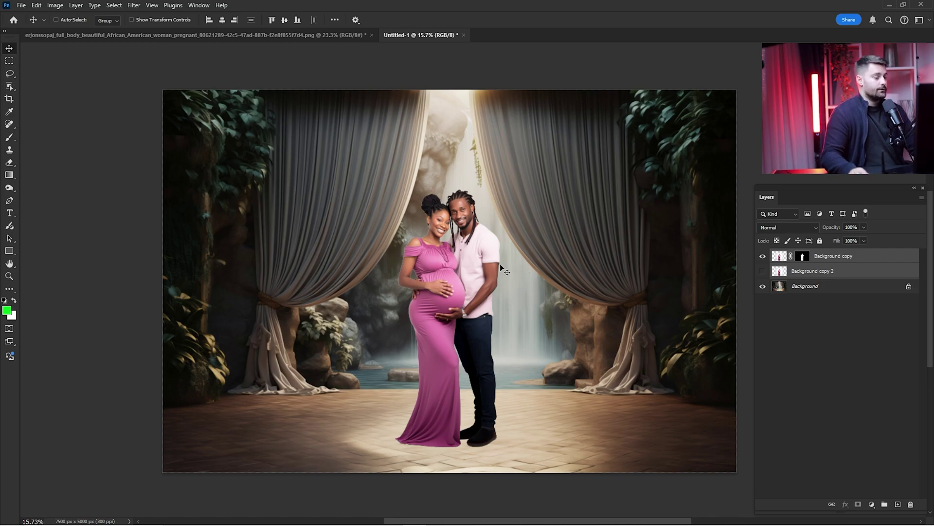
# Try scaling both couple layers down to about 73%, and undo the resize.
pyautogui.hotkey('ctrl', 't')
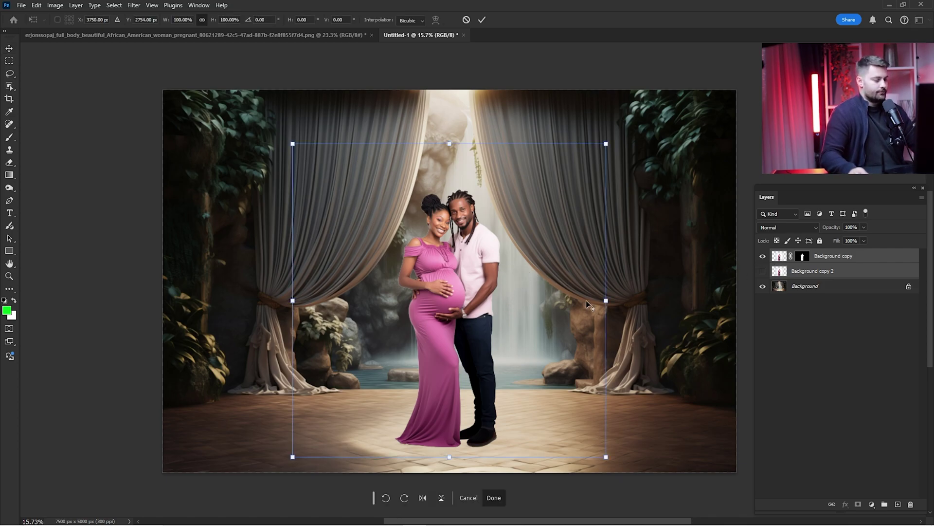
pyautogui.moveTo(607, 299); pyautogui.dragTo(504, 322)
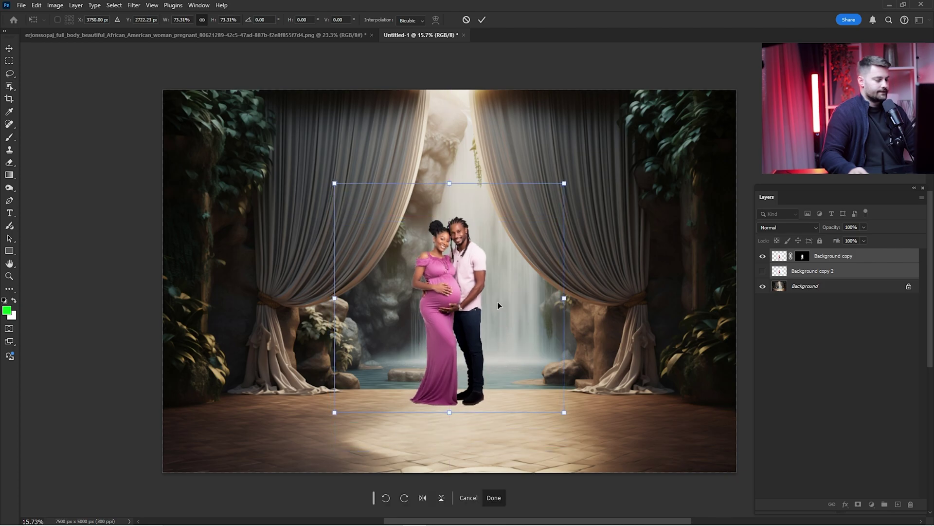
pyautogui.click(481, 23)
pyautogui.hotkey('ctrl', 'z')
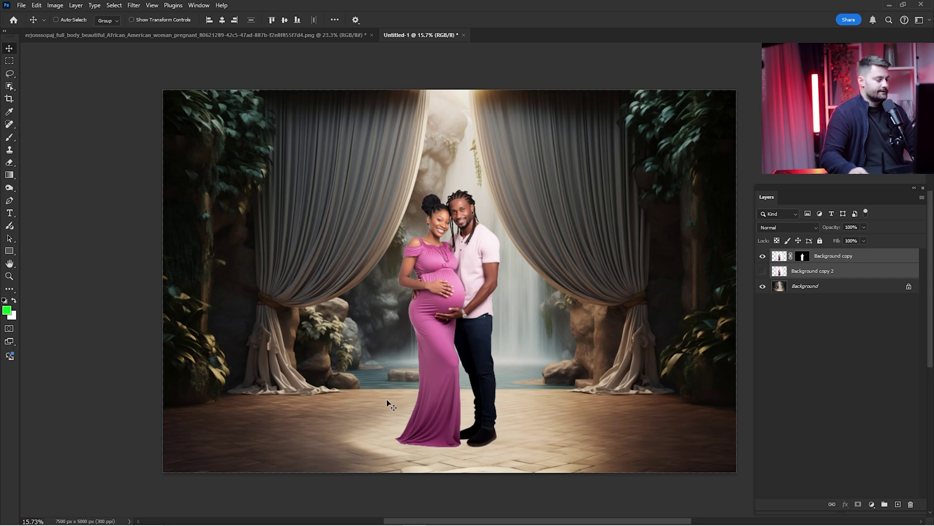
# Show the Background copy 2 layer and set its blend mode to Multiply.
pyautogui.click(784, 275)
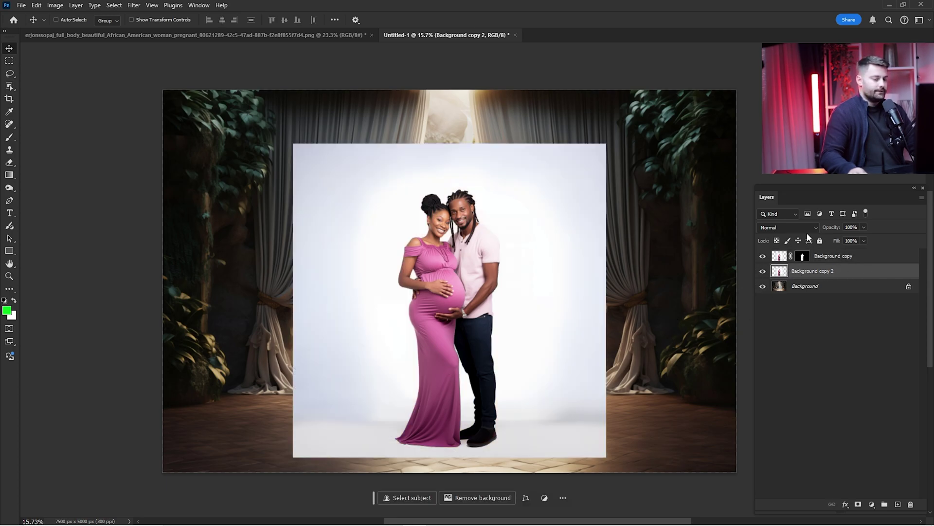
pyautogui.click(790, 227)
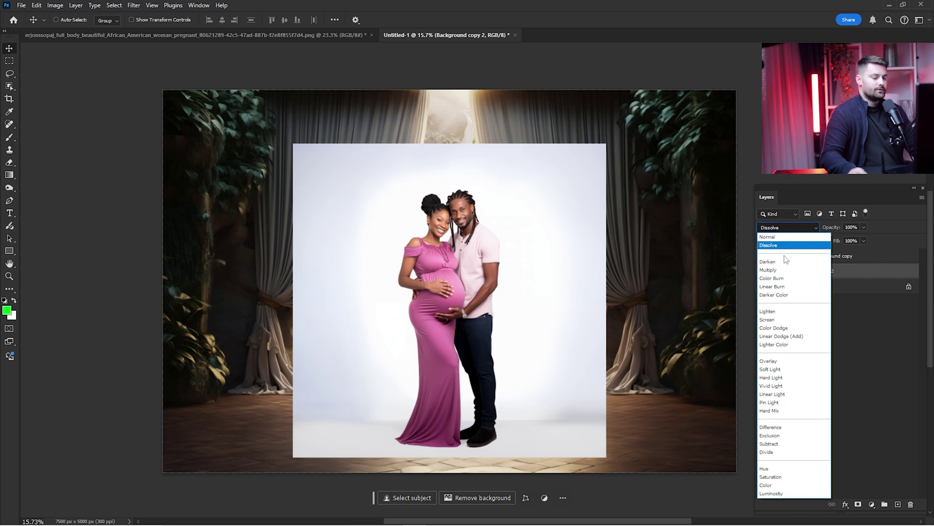
pyautogui.click(778, 267)
pyautogui.click(763, 271)
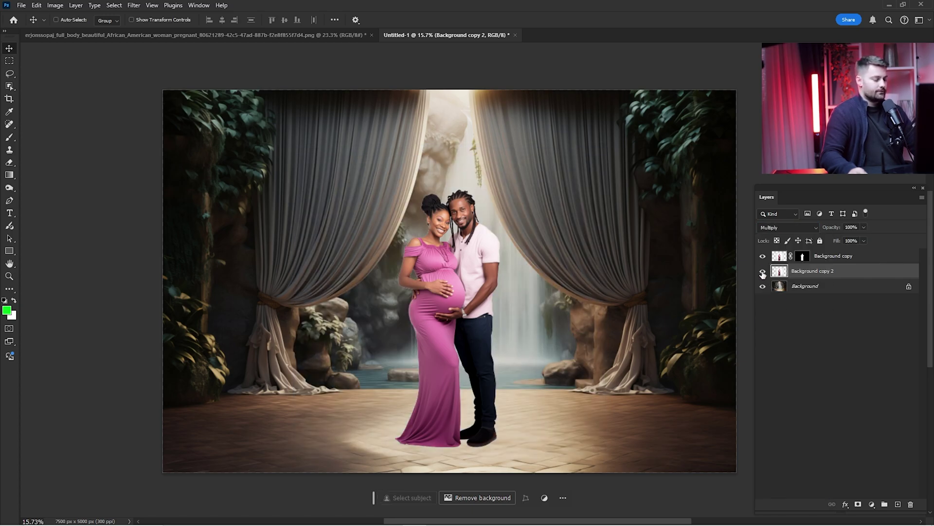
pyautogui.click(763, 272)
# Scale both couple layers together to about 104% and move them down to the canvas's lower edge.
pyautogui.keyDown('shift'); pyautogui.click(819, 262); pyautogui.keyUp('shift')
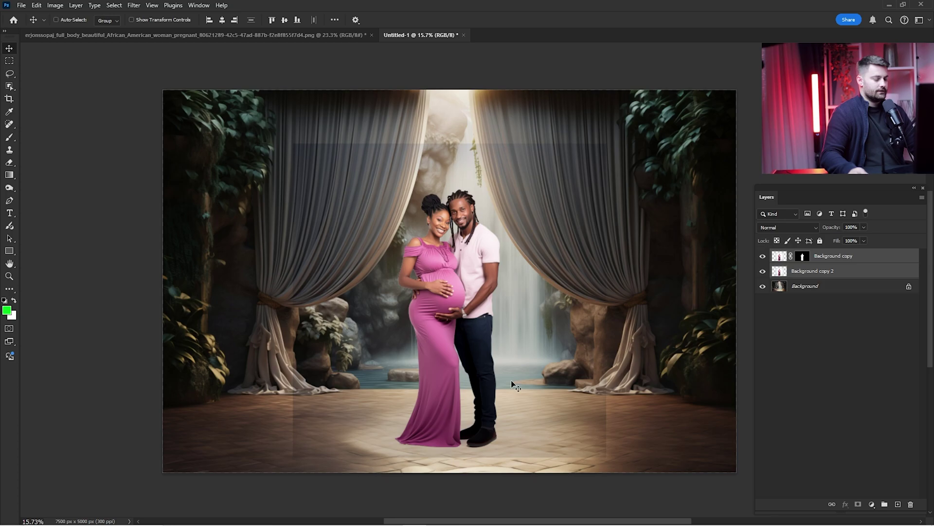
pyautogui.hotkey('ctrl', 't')
pyautogui.moveTo(604, 300); pyautogui.dragTo(615, 300)
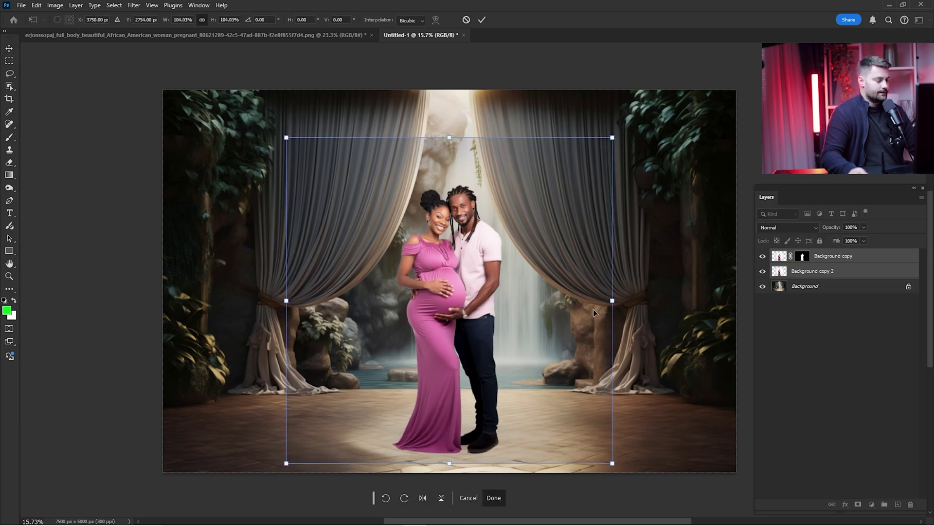
pyautogui.moveTo(539, 320); pyautogui.dragTo(538, 328)
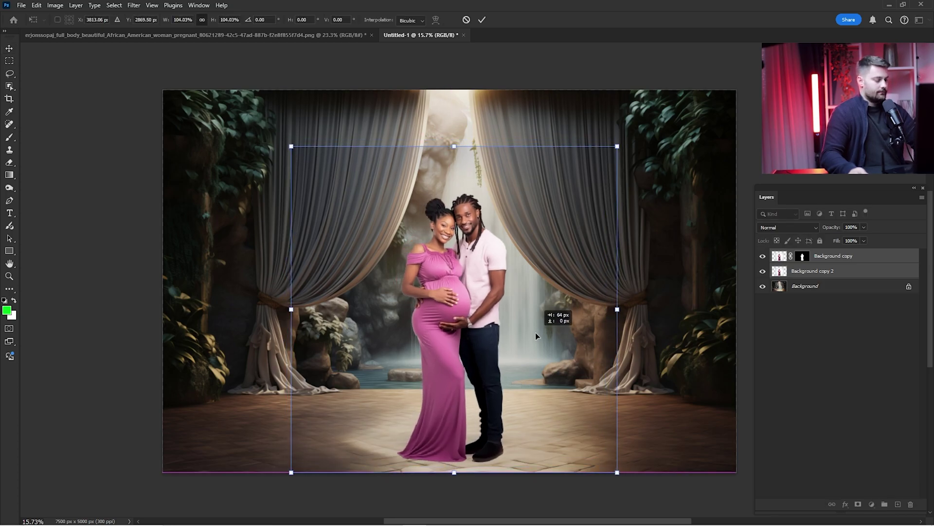
pyautogui.press('Return')
# Compare the composite with Background copy 2 and the backdrop shown and hidden, and review the copy's blend mode.
pyautogui.click(763, 271)
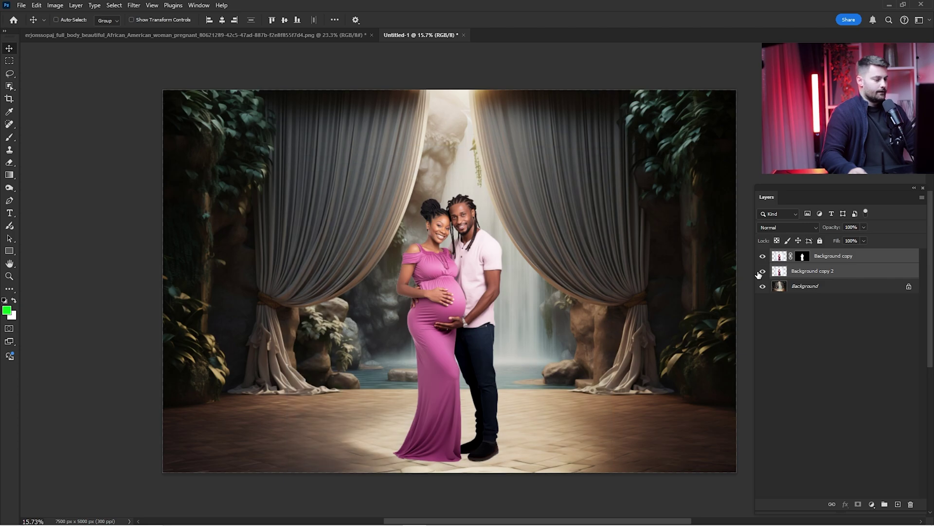
pyautogui.click(763, 271)
pyautogui.click(762, 286)
pyautogui.click(762, 286)
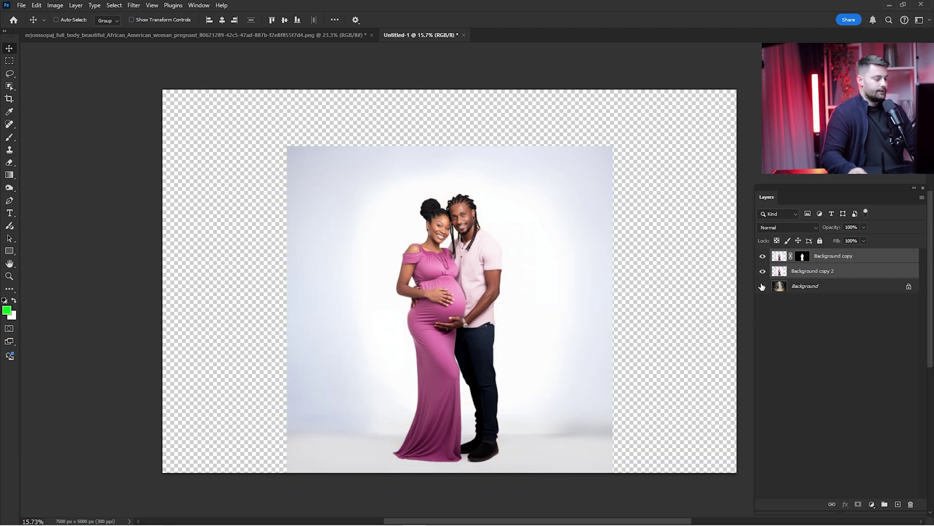
pyautogui.click(763, 286)
pyautogui.click(808, 271)
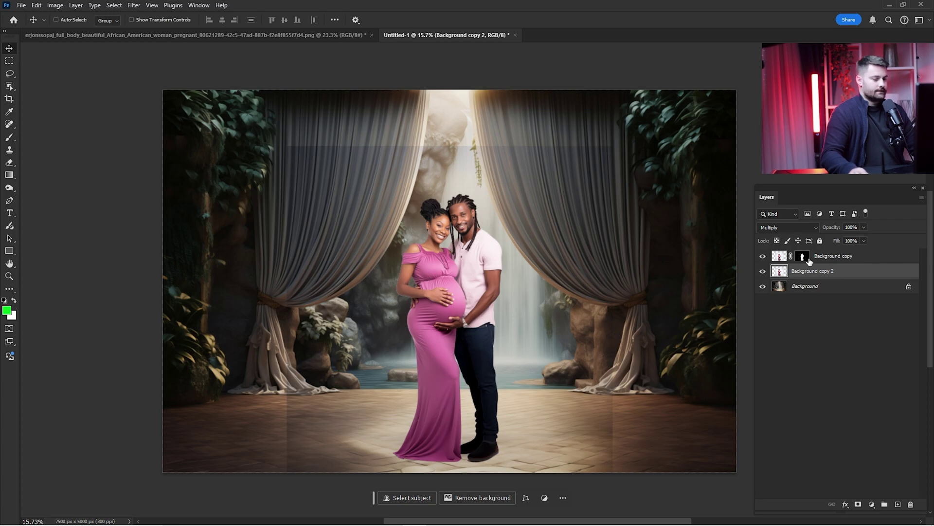
pyautogui.click(762, 272)
pyautogui.click(763, 272)
pyautogui.click(786, 227)
pyautogui.click(787, 227)
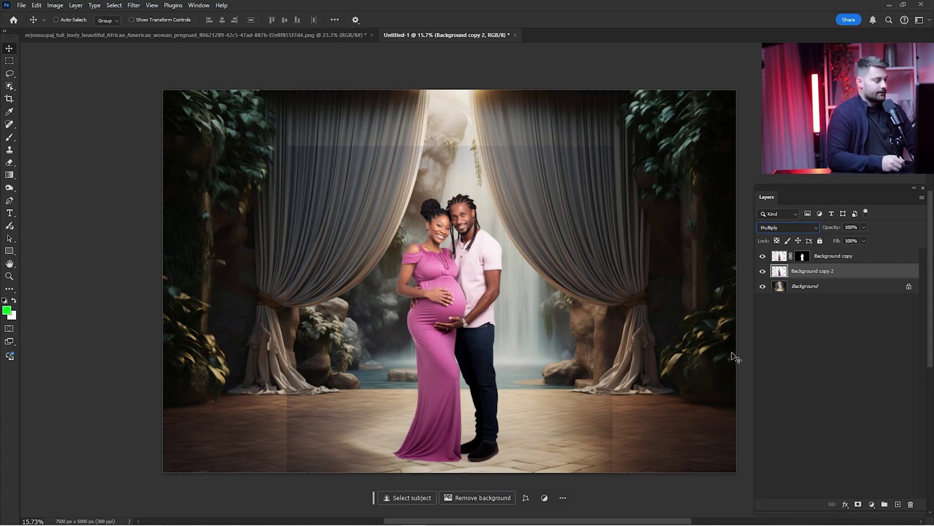
# Add a layer mask to Background copy 2 and paint out the studio photo's left edge with a soft black 900 px brush.
pyautogui.click(860, 504)
pyautogui.press('b')
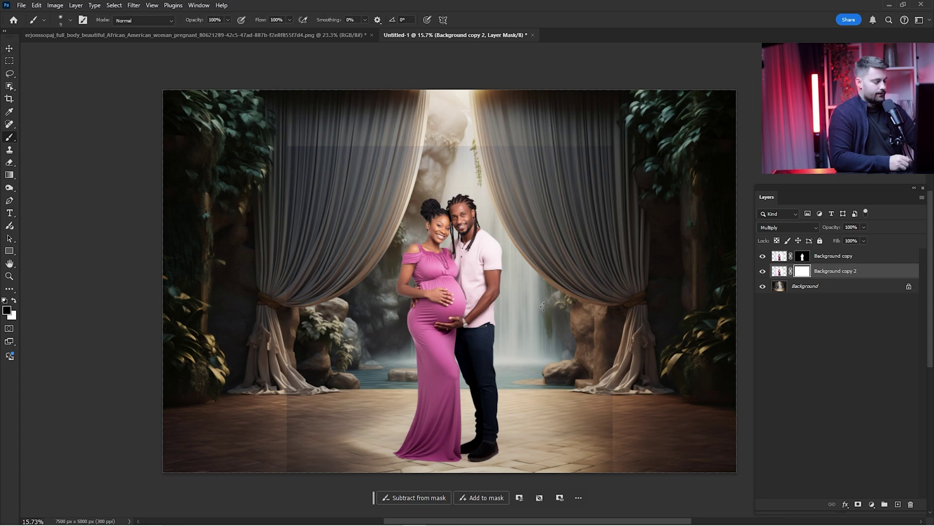
pyautogui.press(']')
pyautogui.press(']')
pyautogui.press(']')
pyautogui.press(']')
pyautogui.press(']')
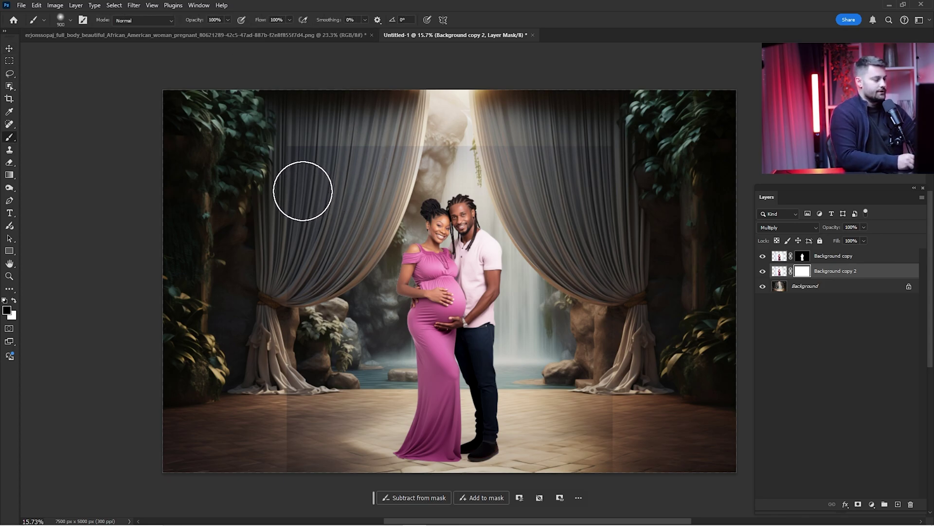
pyautogui.moveTo(292, 172)
pyautogui.mouseDown()
pyautogui.moveTo(312, 400)
pyautogui.moveTo(282, 216)
pyautogui.moveTo(438, 166)
pyautogui.mouseUp()
# Paint black on the Background copy 2 mask over the remaining studio edges on the curtains and floor, enlarging the brush to 1500 px.
pyautogui.press(']')
pyautogui.press(']')
pyautogui.press(']')
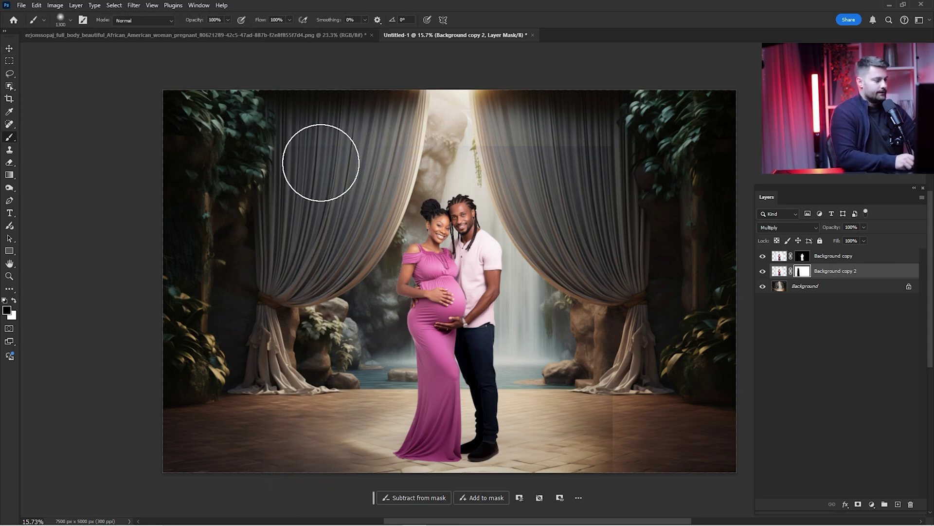
pyautogui.moveTo(629, 378); pyautogui.dragTo(613, 411)
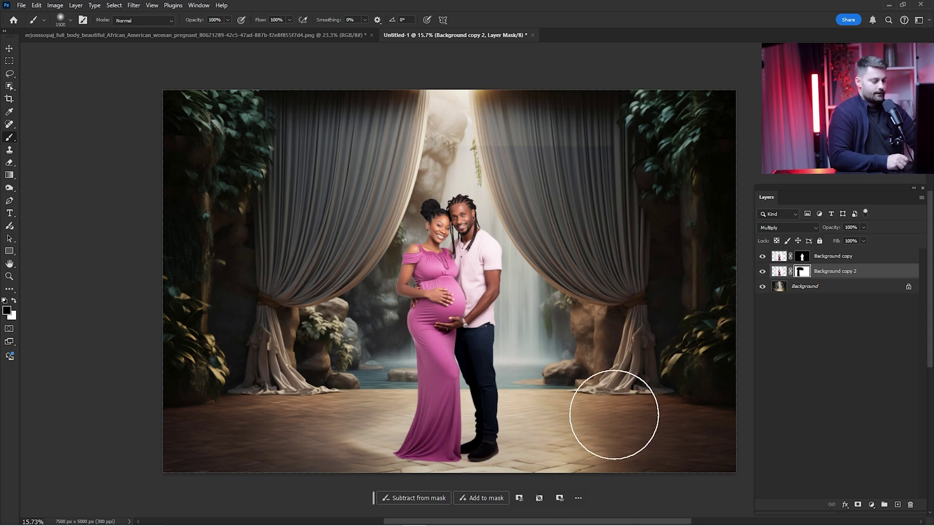
pyautogui.moveTo(301, 287)
pyautogui.mouseDown()
pyautogui.moveTo(271, 320)
pyautogui.moveTo(510, 223)
pyautogui.moveTo(622, 155)
pyautogui.moveTo(570, 155)
pyautogui.mouseUp()
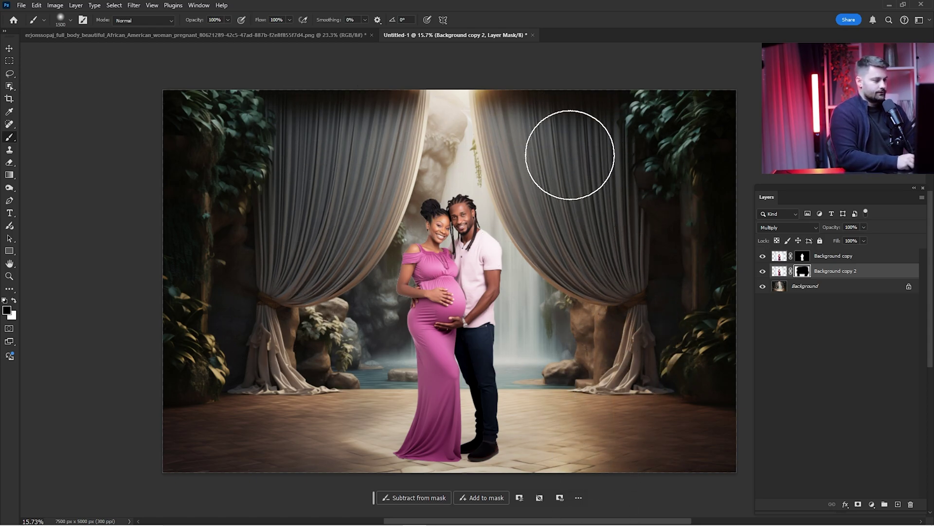
# Select the Background layer and compare the floor shadow around the couple's feet with Background copy 2 shown and hidden.
pyautogui.click(762, 271)
pyautogui.click(762, 271)
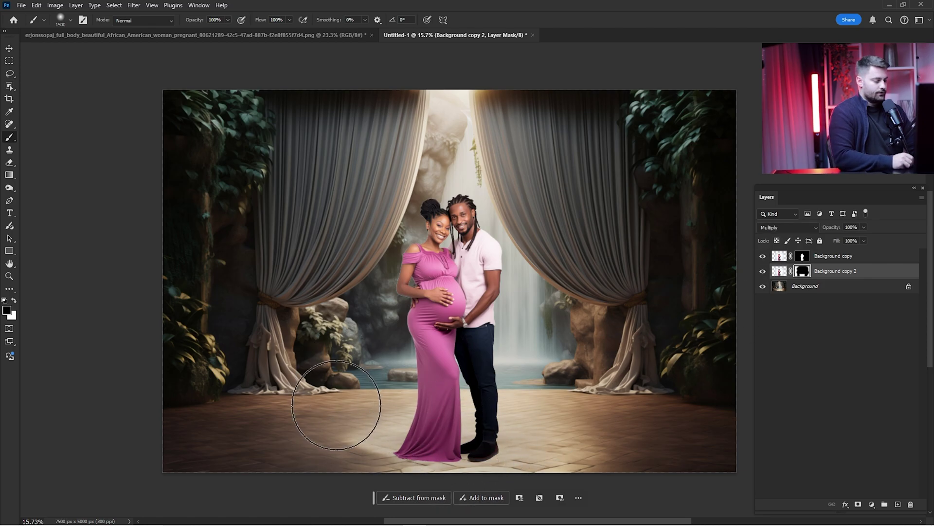
pyautogui.click(810, 287)
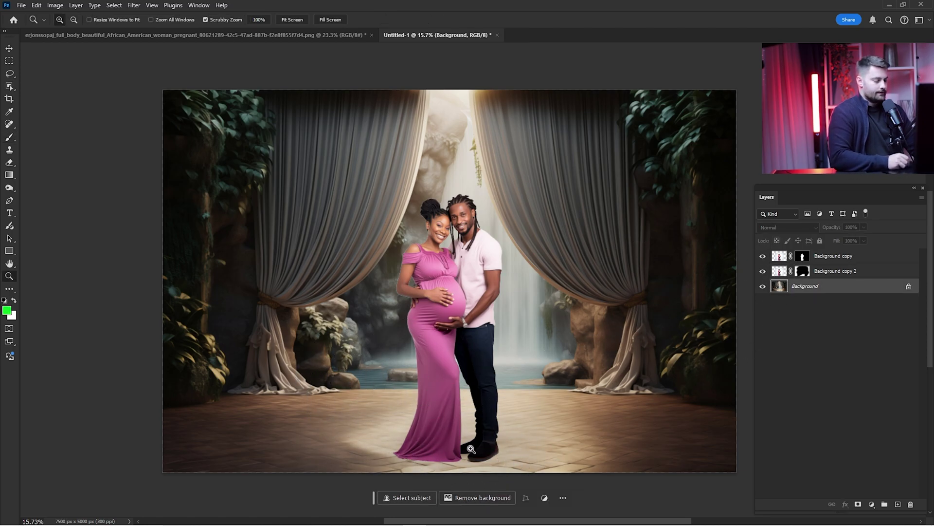
pyautogui.scroll(10, 538, 439)
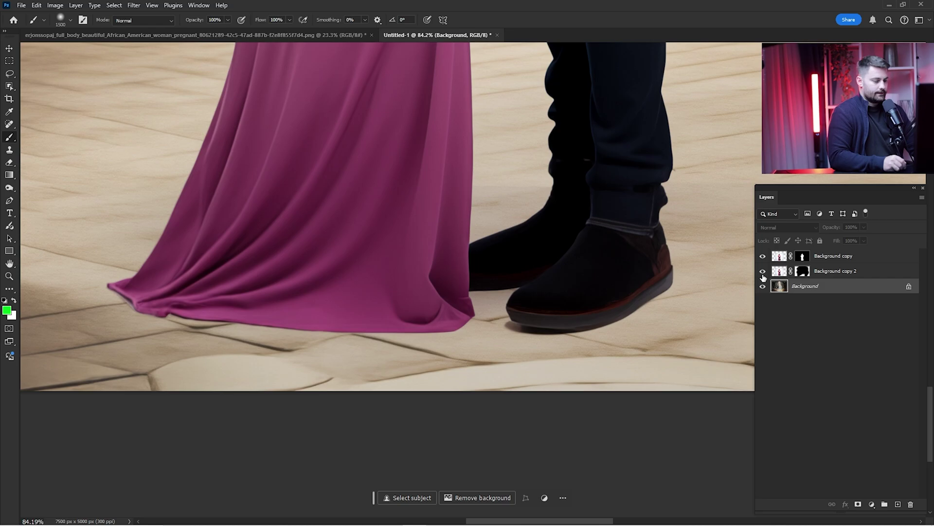
pyautogui.click(763, 275)
pyautogui.click(763, 275)
pyautogui.click(765, 276)
pyautogui.click(766, 275)
# Add a new layer above Background and paint a black contact shadow beneath the man's rear shoe with a small soft brush.
pyautogui.click(898, 503)
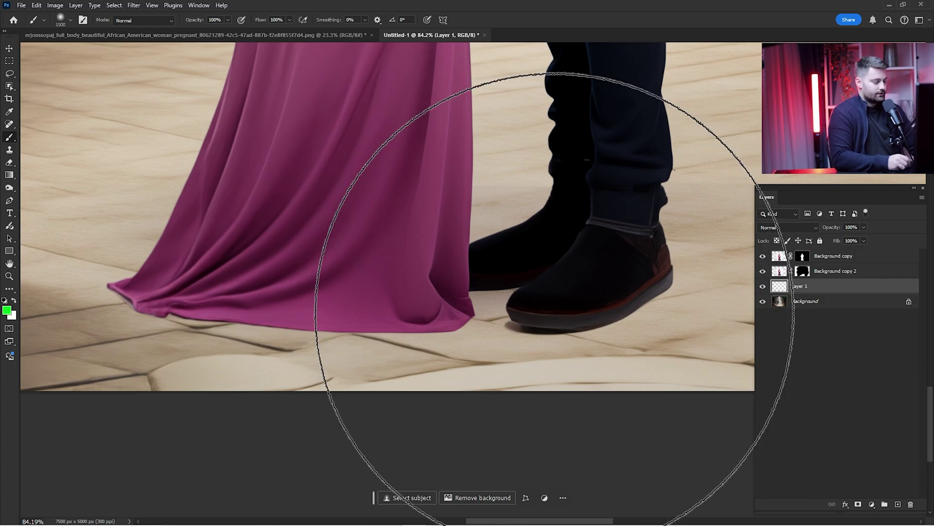
pyautogui.press('d')
pyautogui.press('[')
pyautogui.press('[')
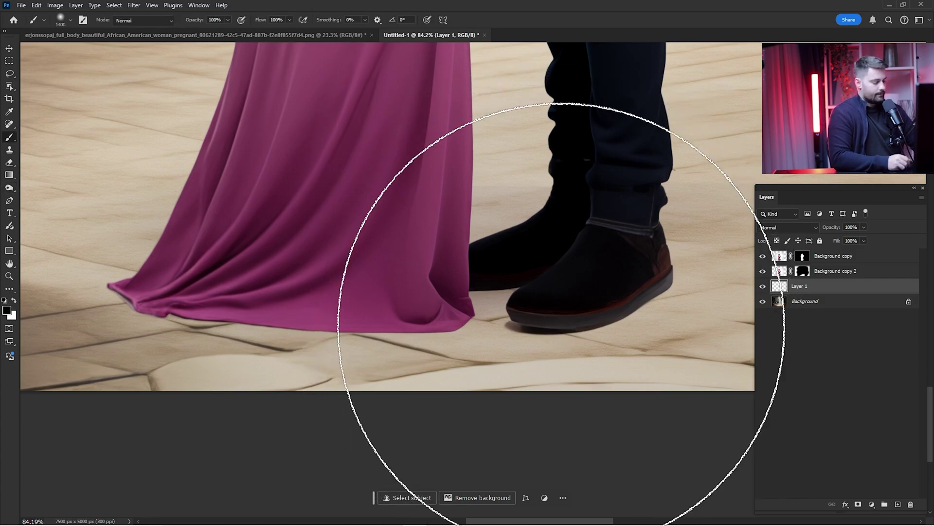
pyautogui.press('[')
pyautogui.press('[')
pyautogui.press('[')
pyautogui.press('[')
pyautogui.press('[')
pyautogui.press('[')
pyautogui.press('[')
pyautogui.press('[')
pyautogui.press('[')
pyautogui.press('[')
pyautogui.press('[')
pyautogui.press('[')
pyautogui.press('[')
pyautogui.press('[')
pyautogui.press('[')
pyautogui.press('[')
pyautogui.moveTo(533, 280)
pyautogui.mouseDown()
pyautogui.moveTo(462, 287)
pyautogui.moveTo(542, 281)
pyautogui.moveTo(487, 283)
pyautogui.moveTo(528, 290)
pyautogui.mouseUp()
# Paint a black contact shadow along the dress's lower hem on Layer 1 with a soft 50 px brush.
pyautogui.press(']')
pyautogui.moveTo(185, 294)
pyautogui.mouseDown()
pyautogui.moveTo(294, 323)
pyautogui.moveTo(249, 311)
pyautogui.moveTo(352, 334)
pyautogui.moveTo(459, 319)
pyautogui.mouseUp()
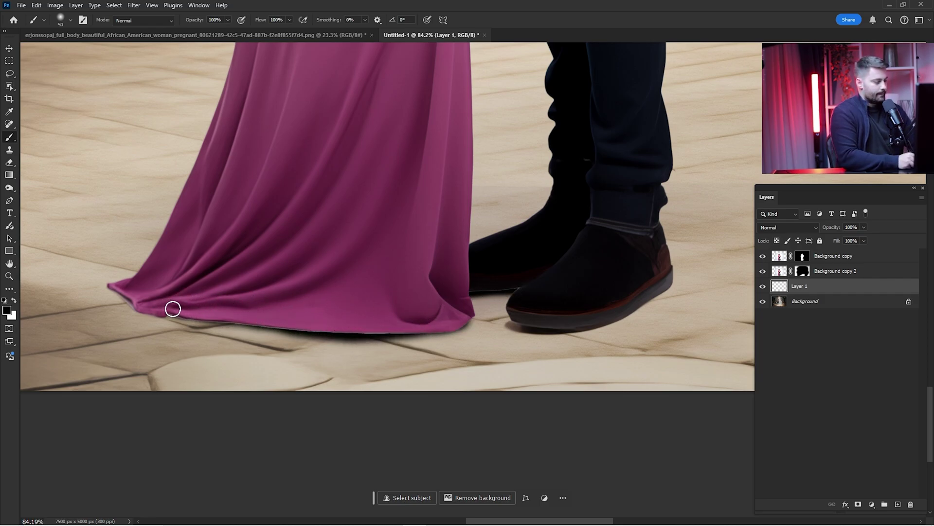
pyautogui.moveTo(173, 308); pyautogui.dragTo(336, 329)
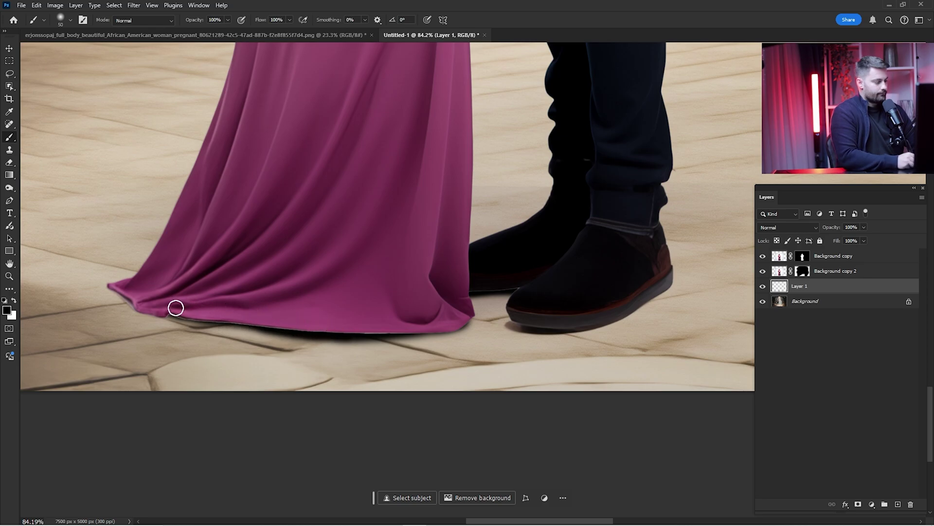
pyautogui.moveTo(177, 307)
pyautogui.mouseDown()
pyautogui.moveTo(207, 318)
pyautogui.moveTo(377, 330)
pyautogui.moveTo(463, 321)
pyautogui.mouseUp()
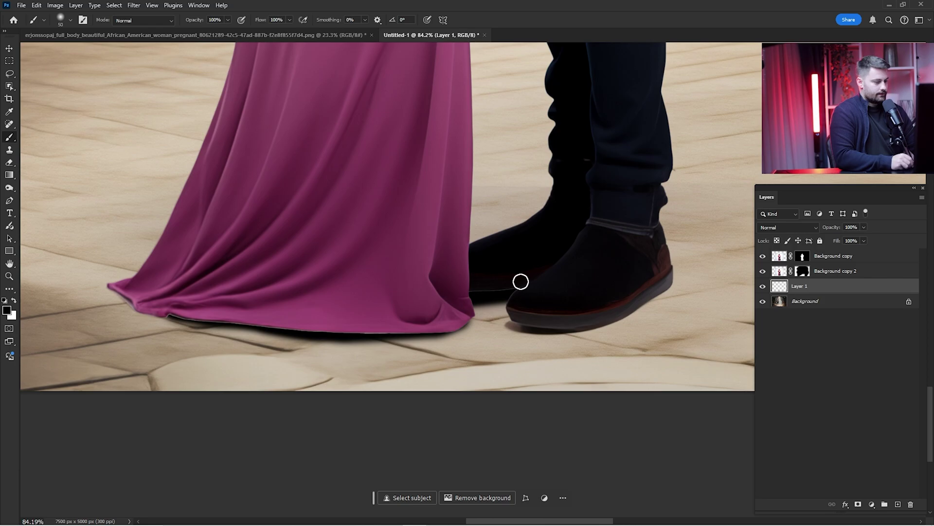
# Set Layer 1's blend mode to Soft Light and compare the contact shadow shown and hidden.
pyautogui.click(786, 226)
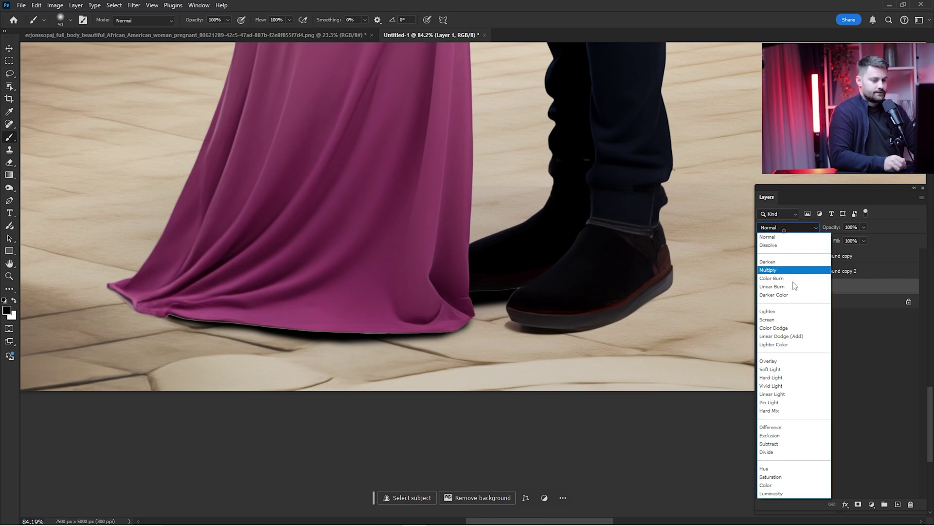
pyautogui.click(791, 364)
pyautogui.click(763, 287)
pyautogui.click(762, 286)
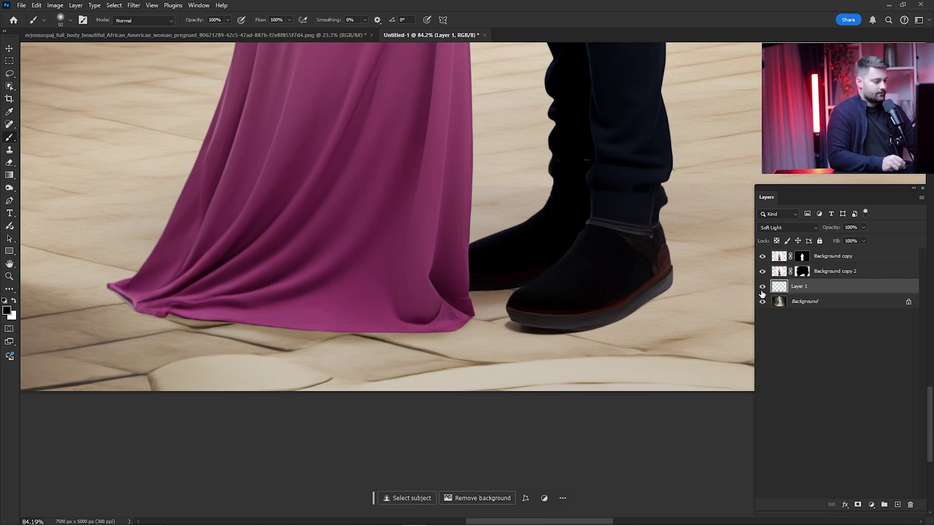
pyautogui.click(763, 287)
pyautogui.click(763, 287)
pyautogui.hotkey('ctrl', '0')
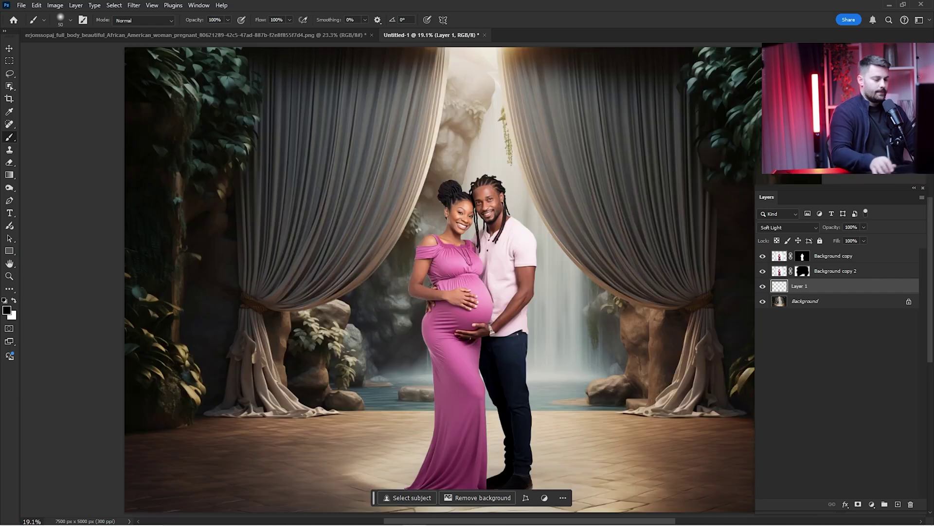
# Duplicate the Background layer directly above the original.
pyautogui.press('z')
pyautogui.moveTo(584, 206); pyautogui.dragTo(563, 206)
pyautogui.press('b')
pyautogui.click(807, 298)
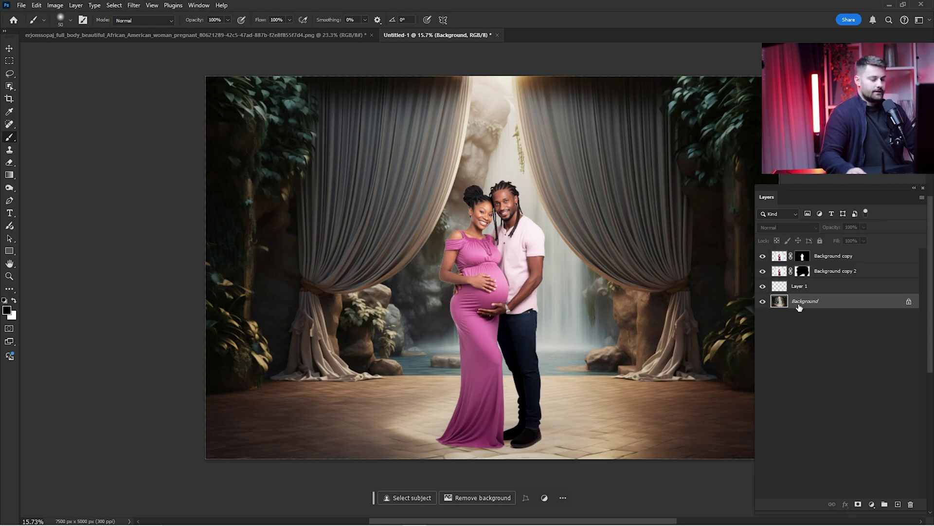
pyautogui.moveTo(818, 302); pyautogui.dragTo(896, 506)
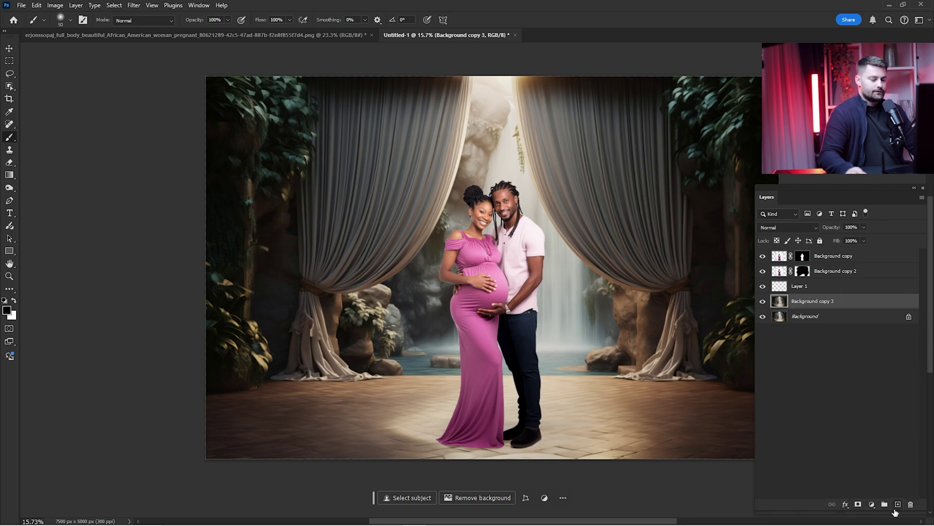
# Apply a Tilt-Shift blur to Background copy 3, centred below the canvas with its upper focus line across the couple's feet.
pyautogui.click(130, 6)
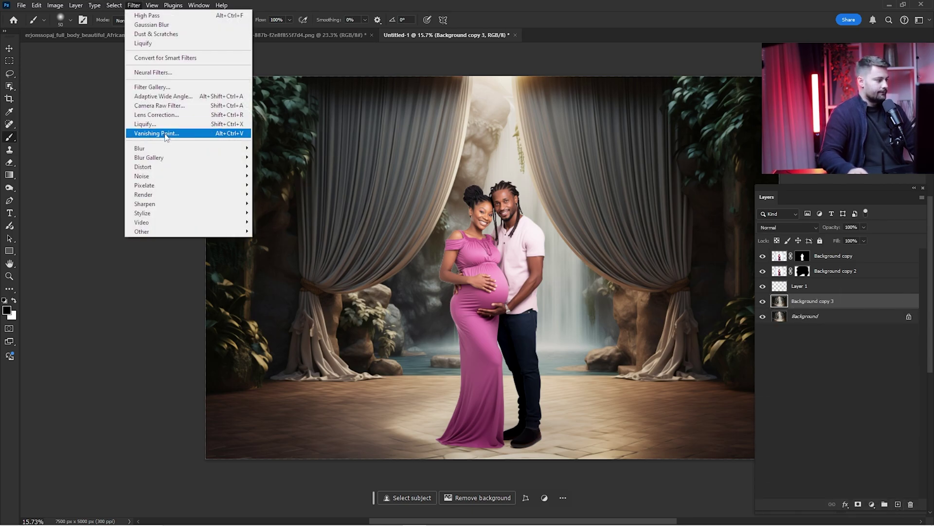
pyautogui.moveTo(159, 162)
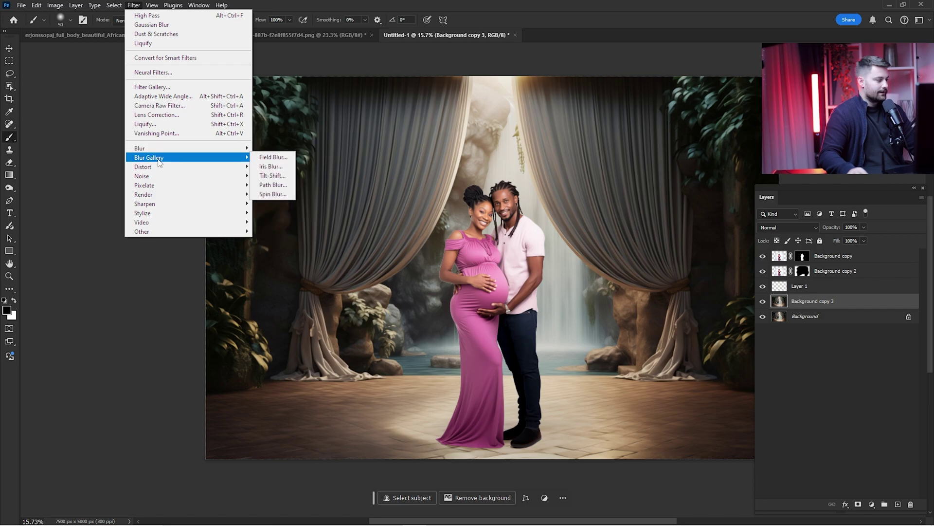
pyautogui.click(270, 176)
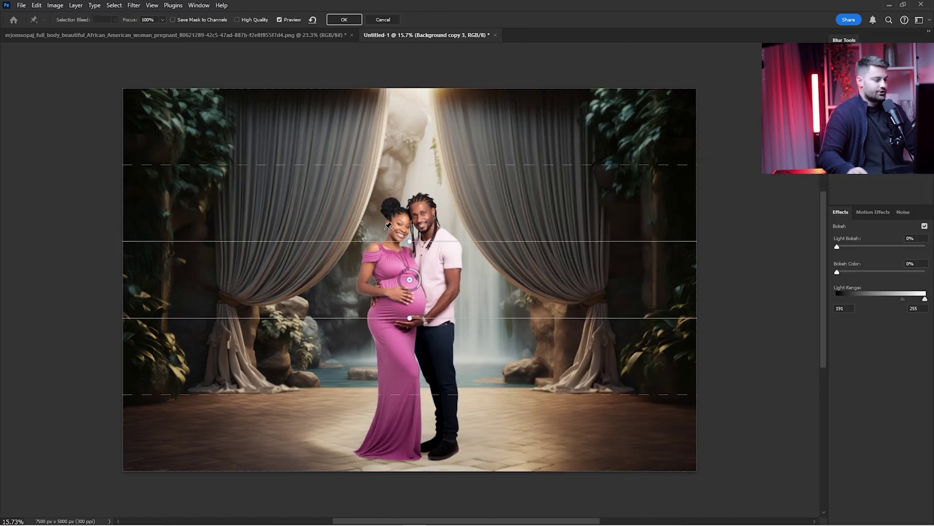
pyautogui.moveTo(471, 314); pyautogui.dragTo(475, 458)
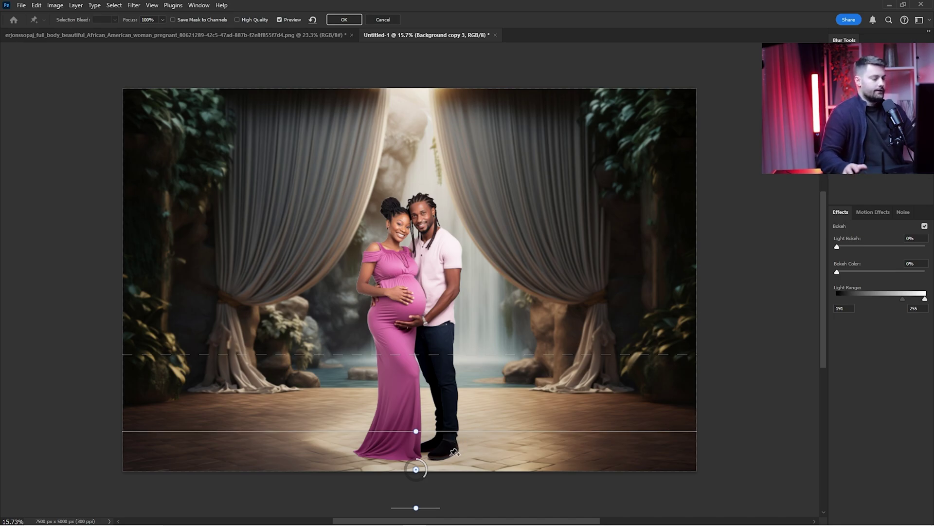
pyautogui.moveTo(446, 463)
pyautogui.mouseDown()
pyautogui.moveTo(447, 437)
pyautogui.moveTo(452, 480)
pyautogui.moveTo(454, 461)
pyautogui.mouseUp()
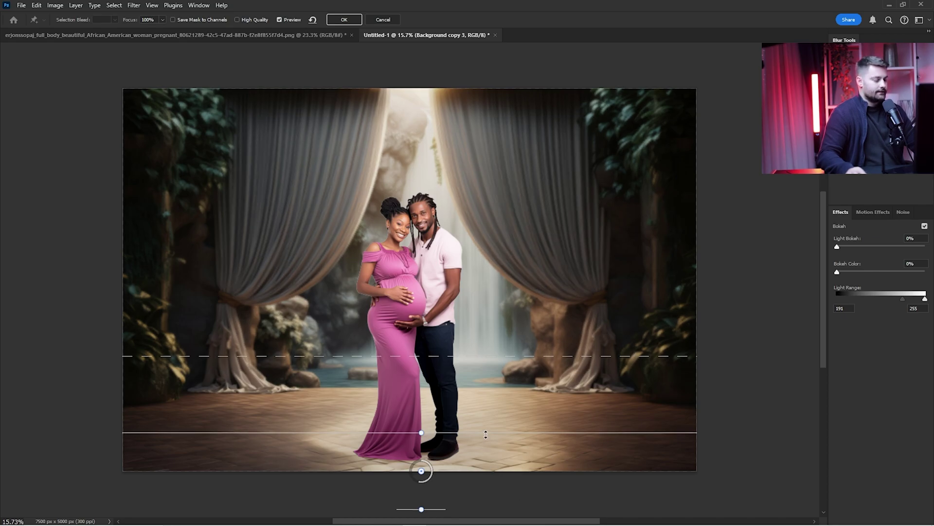
pyautogui.moveTo(487, 432); pyautogui.dragTo(488, 406)
pyautogui.moveTo(471, 483); pyautogui.dragTo(424, 447)
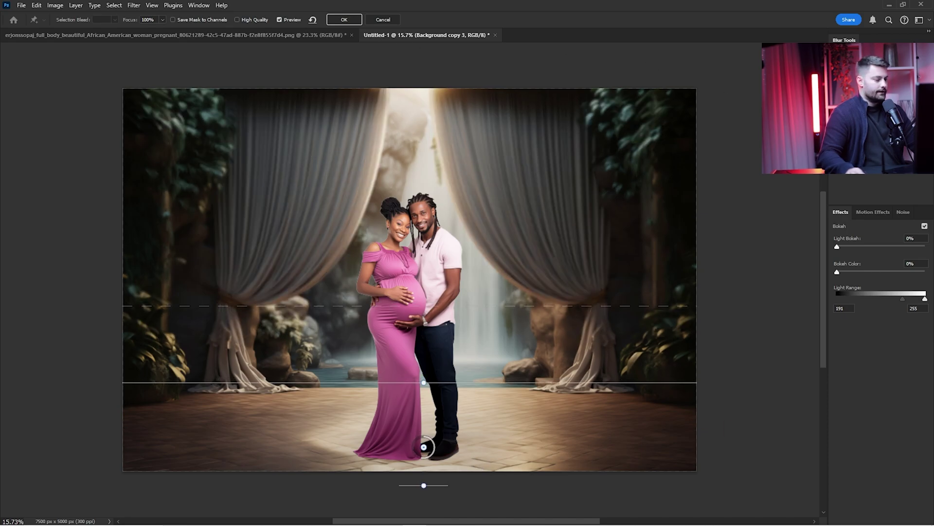
pyautogui.moveTo(424, 447); pyautogui.dragTo(417, 512)
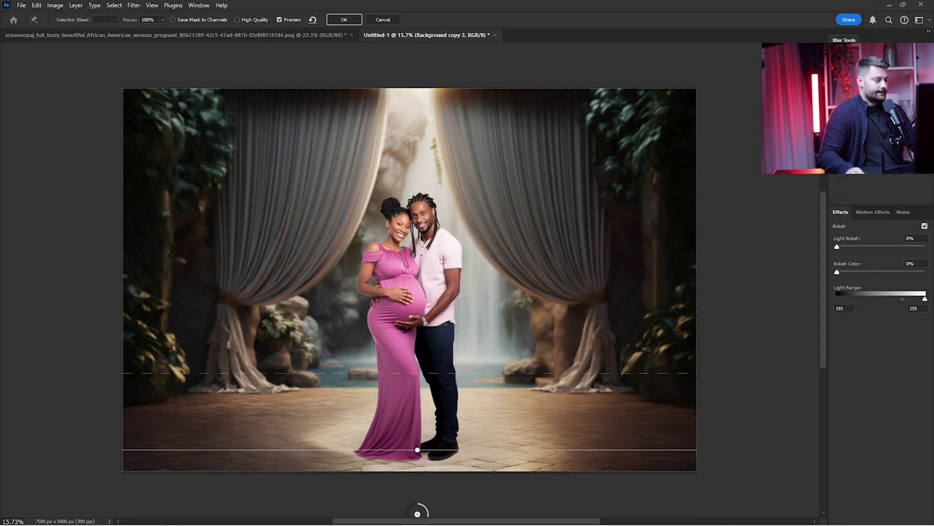
pyautogui.moveTo(517, 483)
pyautogui.mouseDown()
pyautogui.moveTo(521, 503)
pyautogui.moveTo(526, 492)
pyautogui.mouseUp()
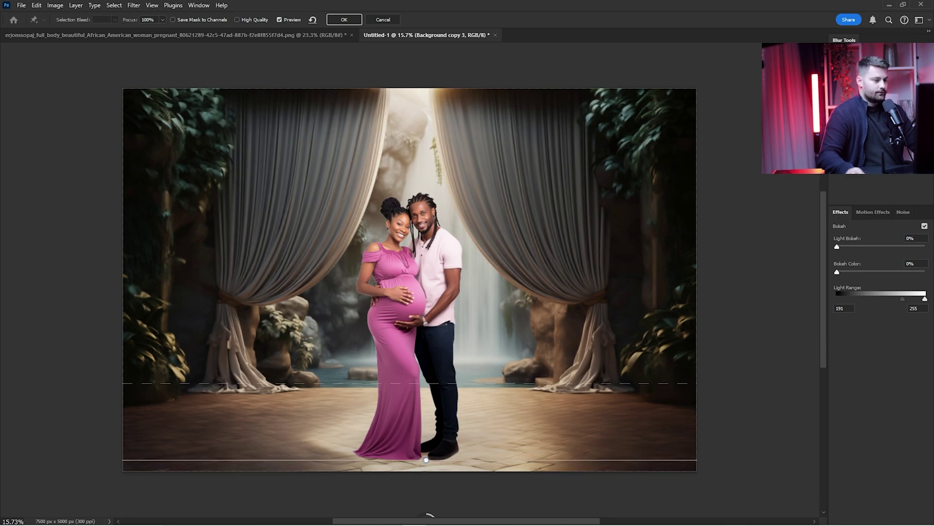
pyautogui.click(344, 19)
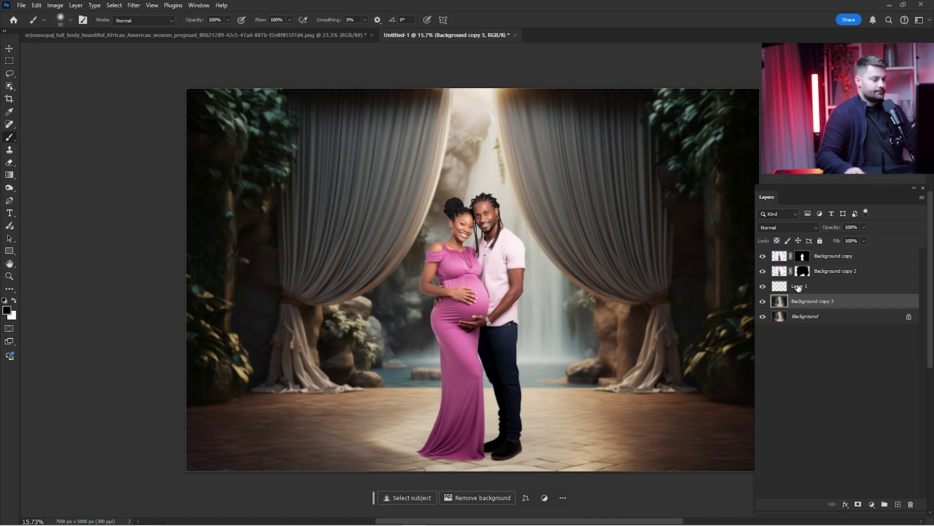
# Add a Color Balance adjustment layer above Background copy and clip it to that layer.
pyautogui.click(822, 257)
pyautogui.click(871, 504)
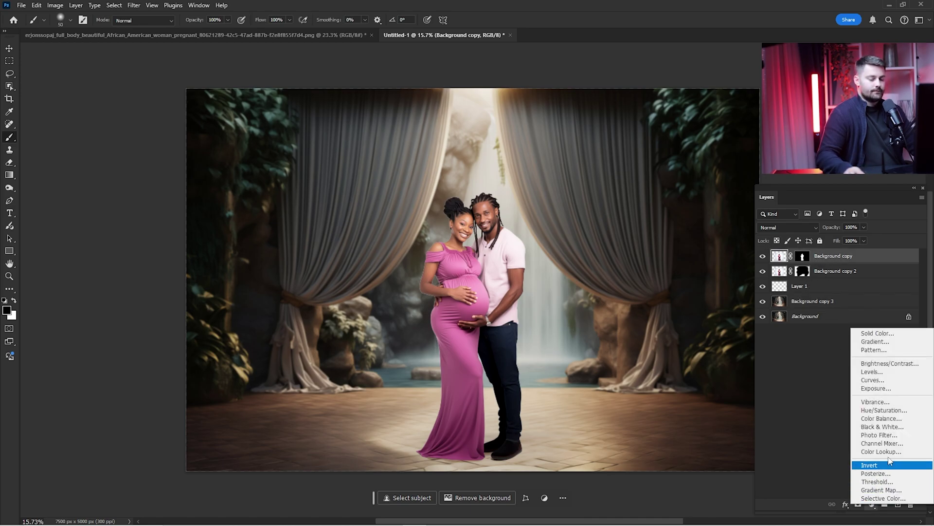
pyautogui.click(880, 418)
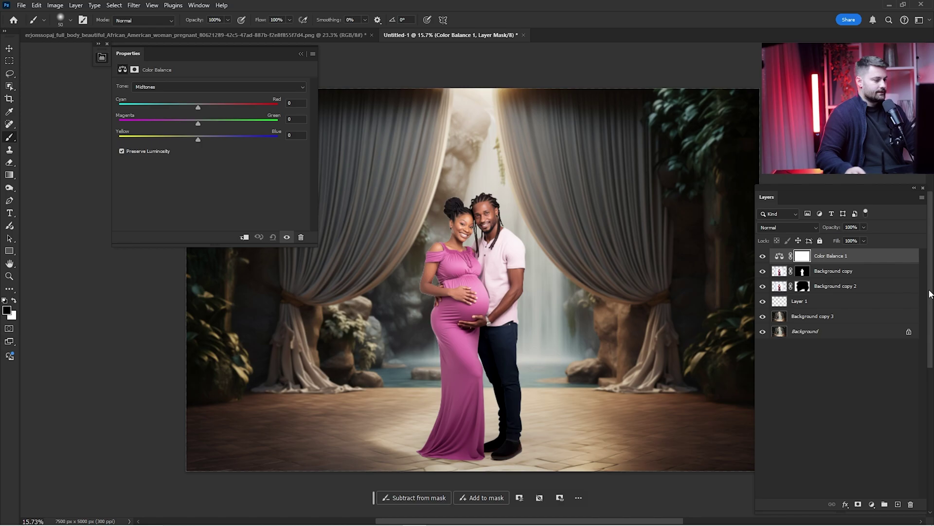
pyautogui.rightClick(867, 263)
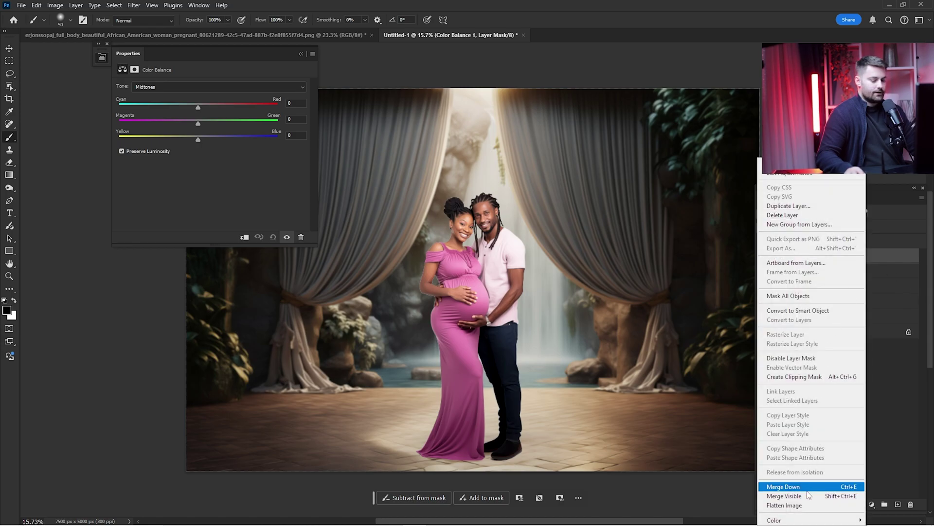
pyautogui.click(798, 377)
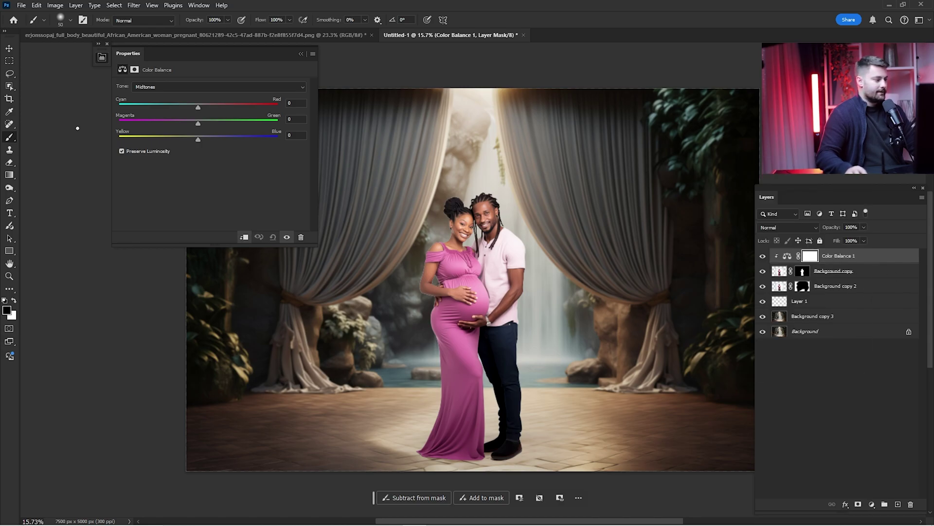
pyautogui.click(244, 237)
pyautogui.click(244, 236)
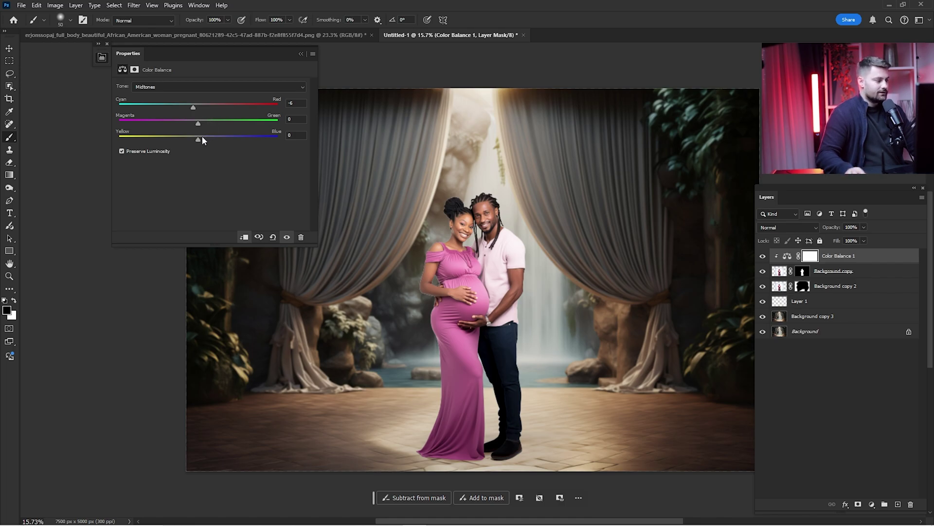
# Set Color Balance 1's midtones to Cyan-Red -6 and Yellow-Blue +10, compare it shown and hidden, and lower its opacity to 70%.
pyautogui.moveTo(203, 138); pyautogui.dragTo(204, 139)
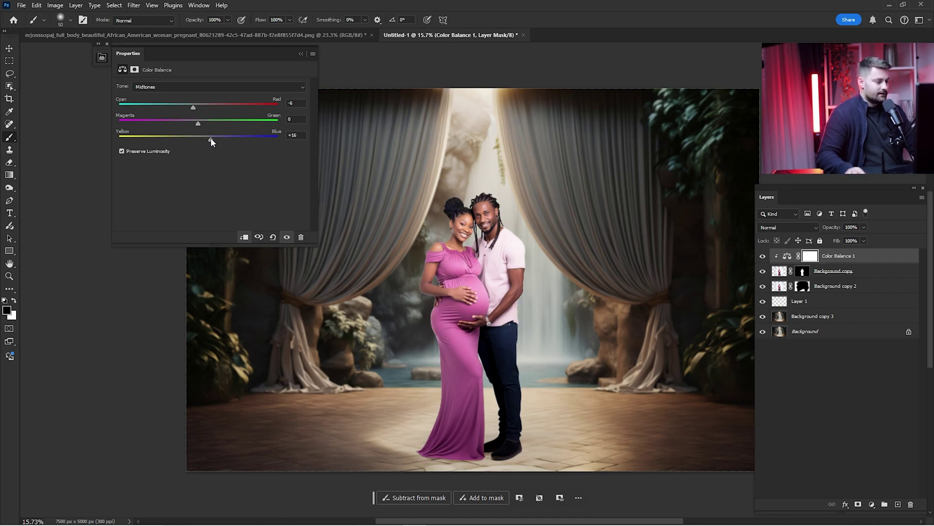
pyautogui.click(762, 256)
pyautogui.click(762, 257)
pyautogui.click(762, 256)
pyautogui.click(762, 257)
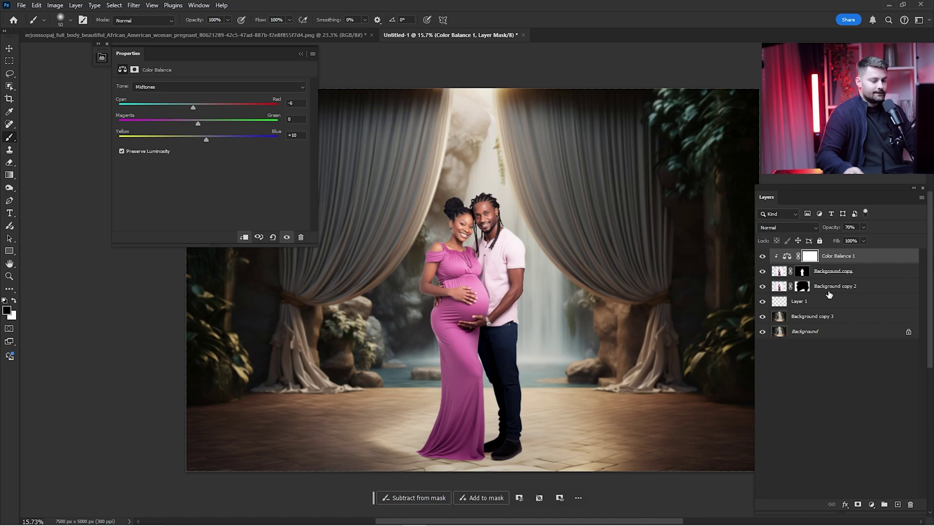
# Add a Color Balance adjustment above Background copy 3 with midtones at Cyan-Red +4 and Yellow-Blue -6.
pyautogui.click(826, 316)
pyautogui.click(866, 503)
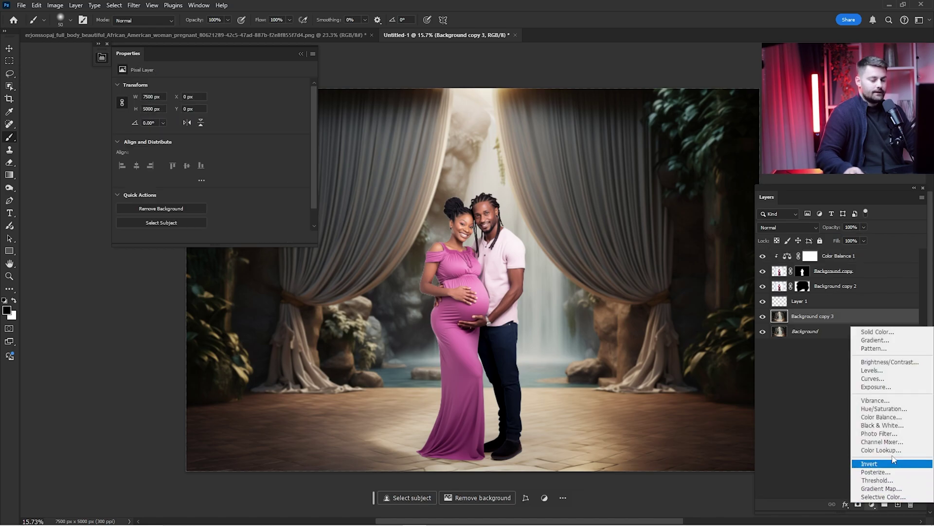
pyautogui.click(874, 417)
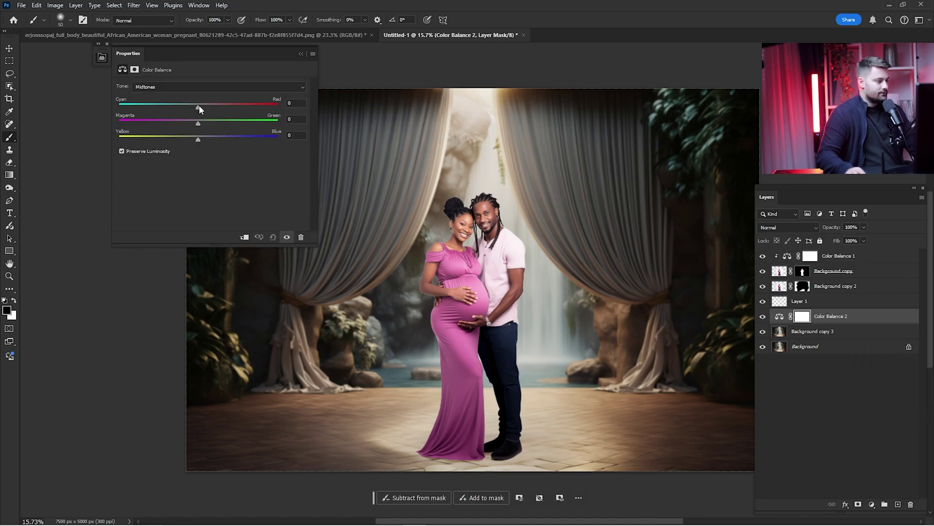
pyautogui.moveTo(199, 105); pyautogui.dragTo(202, 107)
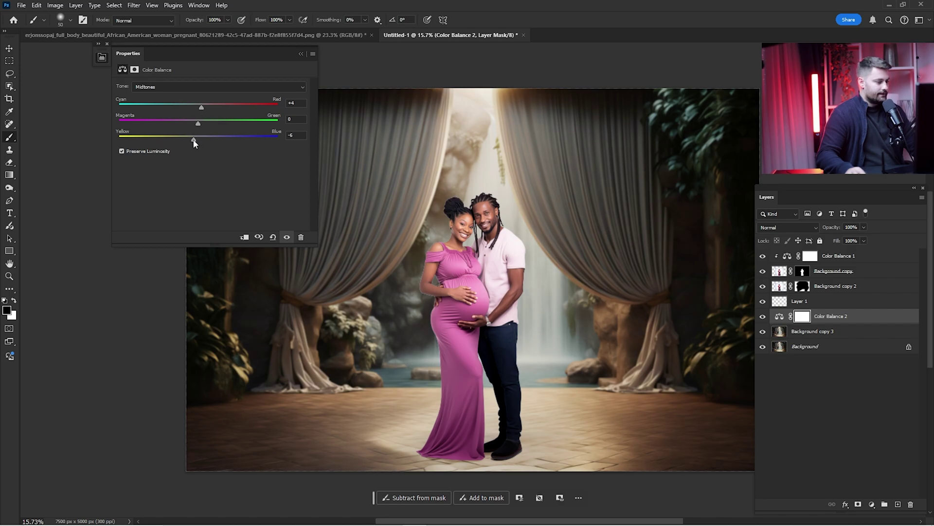
# Lower Color Balance 2's opacity to 77% and select the Color Balance 1 layer.
pyautogui.click(301, 54)
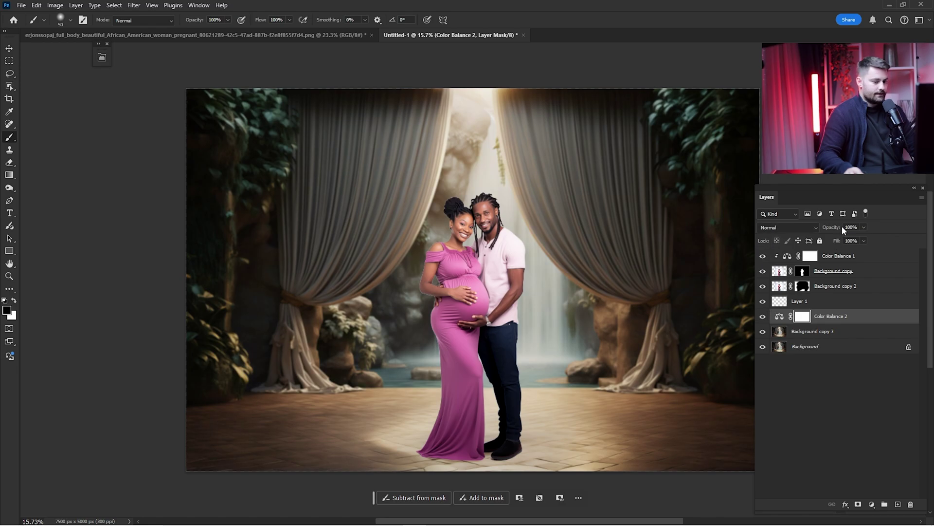
pyautogui.moveTo(842, 226); pyautogui.dragTo(826, 231)
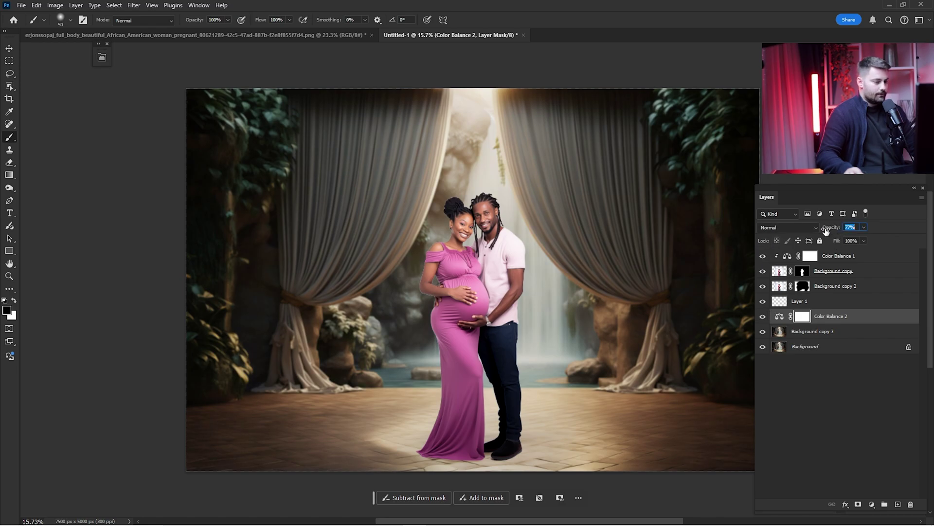
pyautogui.click(841, 258)
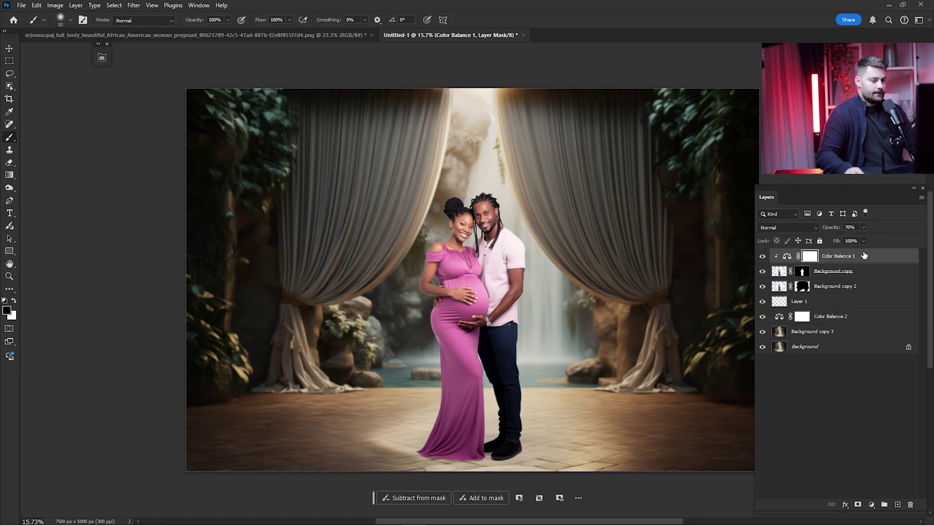
# Lower Color Balance 1's opacity to 56% and add a Curves adjustment above it that darkens the RGB midtones.
pyautogui.moveTo(835, 227); pyautogui.dragTo(829, 232)
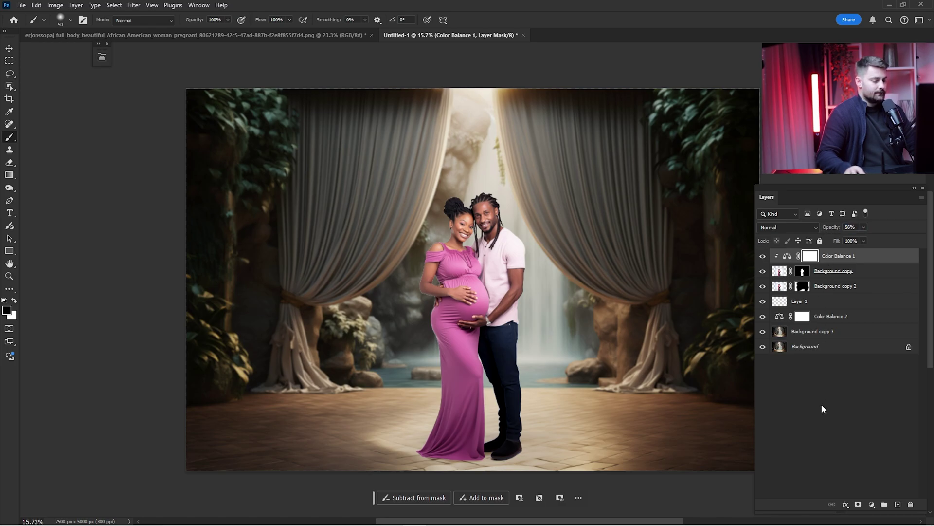
pyautogui.click(872, 504)
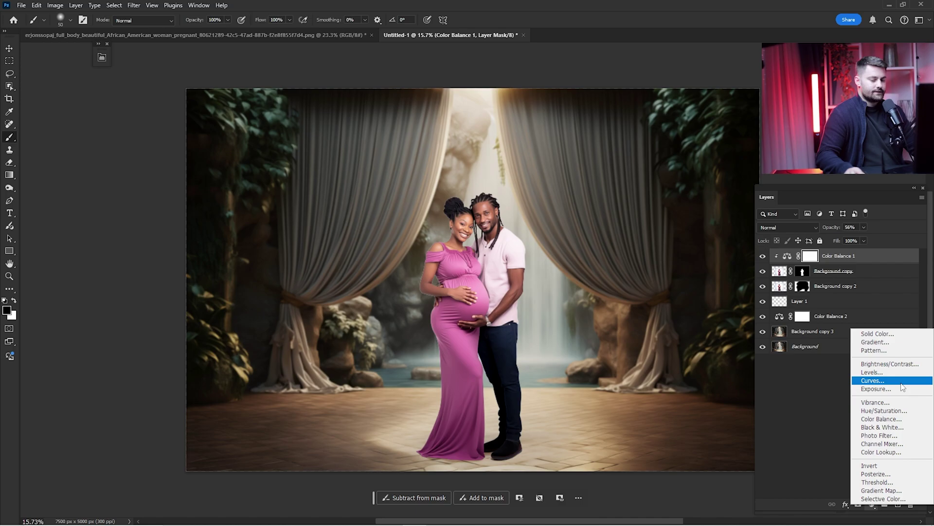
pyautogui.click(872, 380)
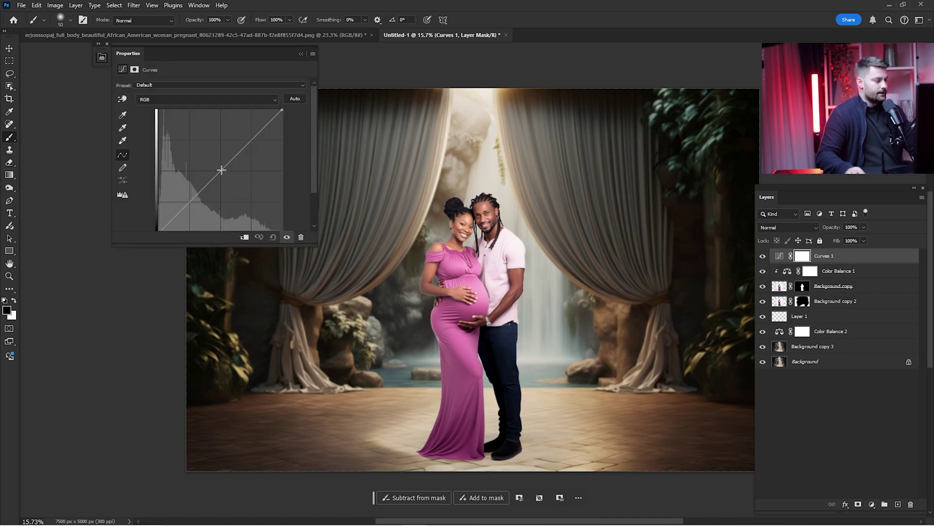
pyautogui.moveTo(221, 170); pyautogui.dragTo(234, 182)
pyautogui.click(299, 53)
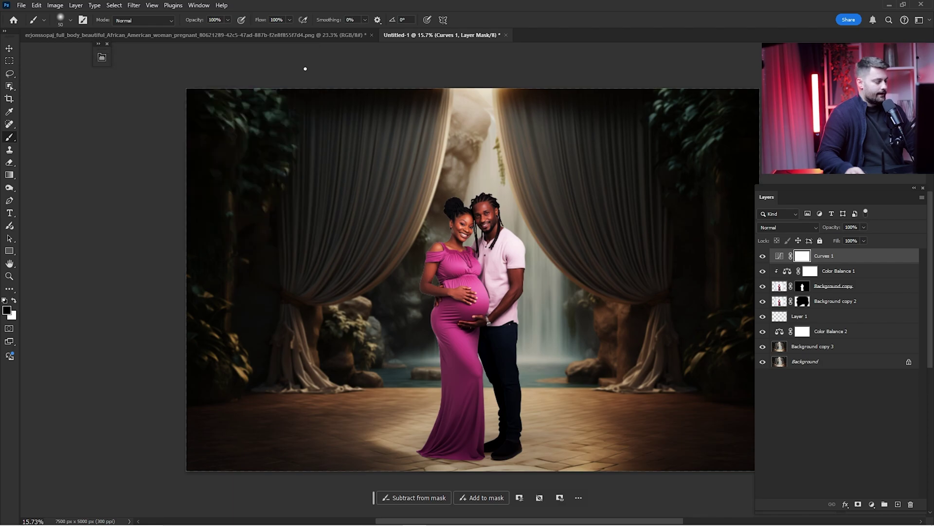
# Exclude the couple from the Curves darkening by loading Background copy's mask as a selection, blacking it out on the Curves mask, and deselecting.
pyautogui.keyDown('ctrl'); pyautogui.click(802, 287); pyautogui.keyUp('ctrl')
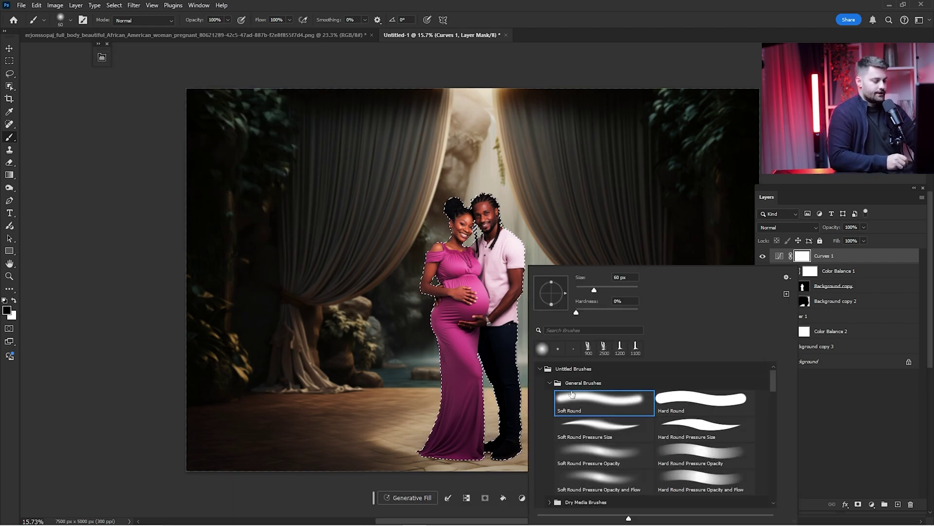
pyautogui.click(610, 29)
pyautogui.press(']')
pyautogui.press(']')
pyautogui.press(']')
pyautogui.press(']')
pyautogui.press(']')
pyautogui.press(']')
pyautogui.press(']')
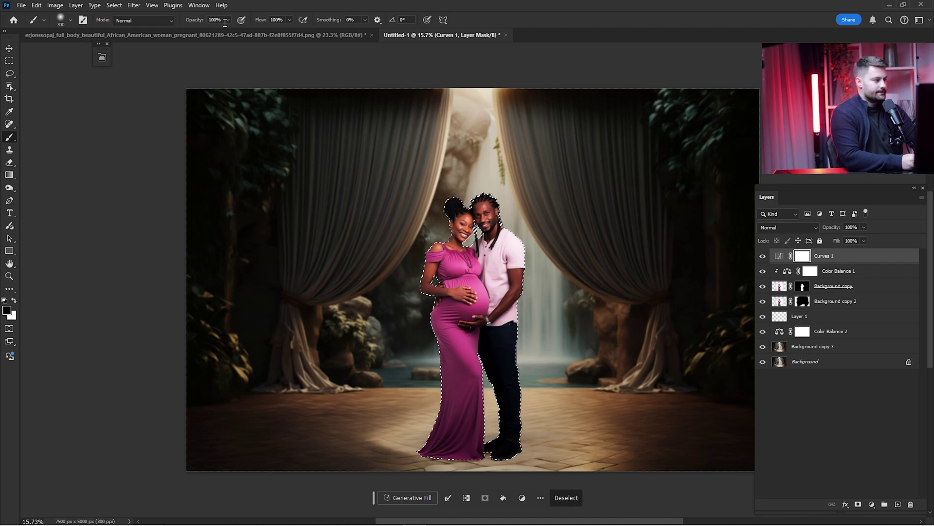
pyautogui.press(']')
pyautogui.press(']')
pyautogui.press(']')
pyautogui.press(']')
pyautogui.press(']')
pyautogui.press(']')
pyautogui.press(']')
pyautogui.press(']')
pyautogui.press(']')
pyautogui.press(']')
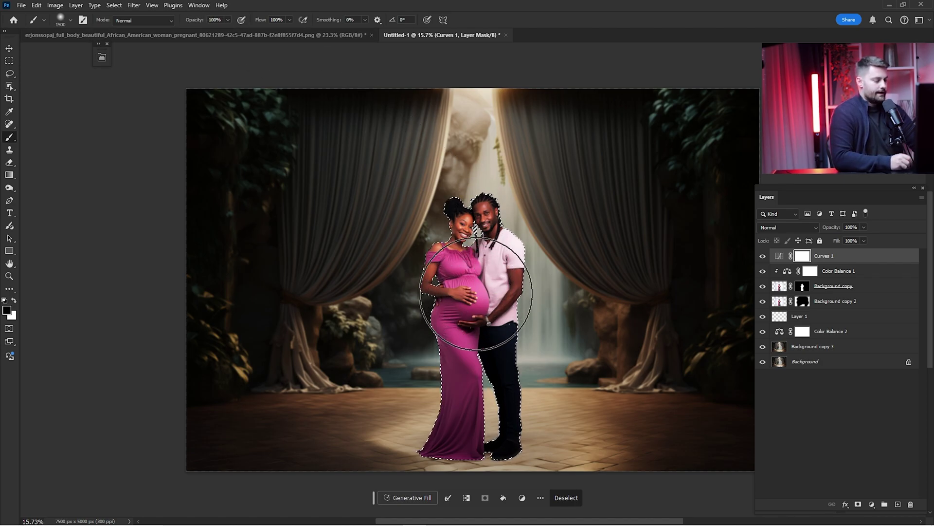
pyautogui.press(']')
pyautogui.press(']')
pyautogui.press(']')
pyautogui.press(']')
pyautogui.press(']')
pyautogui.press(']')
pyautogui.press(']')
pyautogui.press(']')
pyautogui.press(']')
pyautogui.press(']')
pyautogui.hotkey('alt', 'BackSpace')
pyautogui.hotkey('ctrl', 'd')
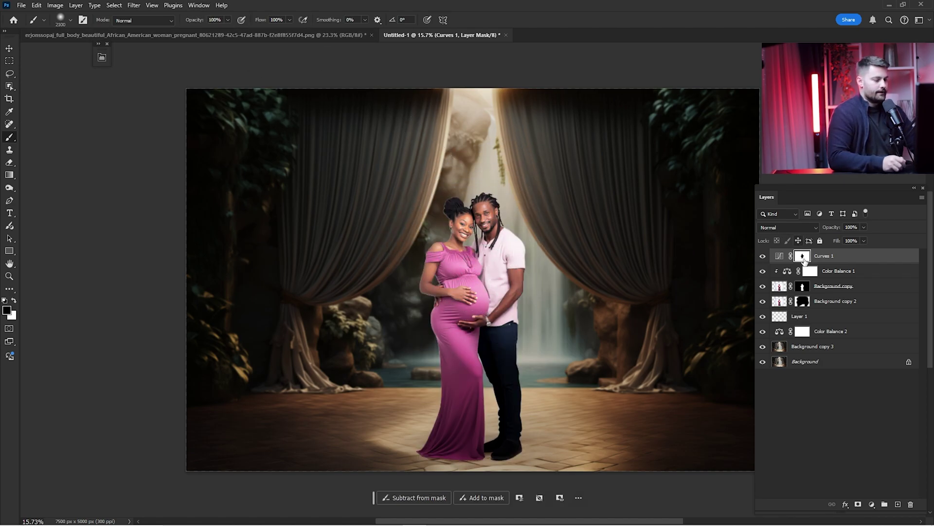
# Compare the Curves adjustment shown and hidden, and lower its opacity to 66%.
pyautogui.click(762, 256)
pyautogui.click(763, 256)
pyautogui.click(763, 256)
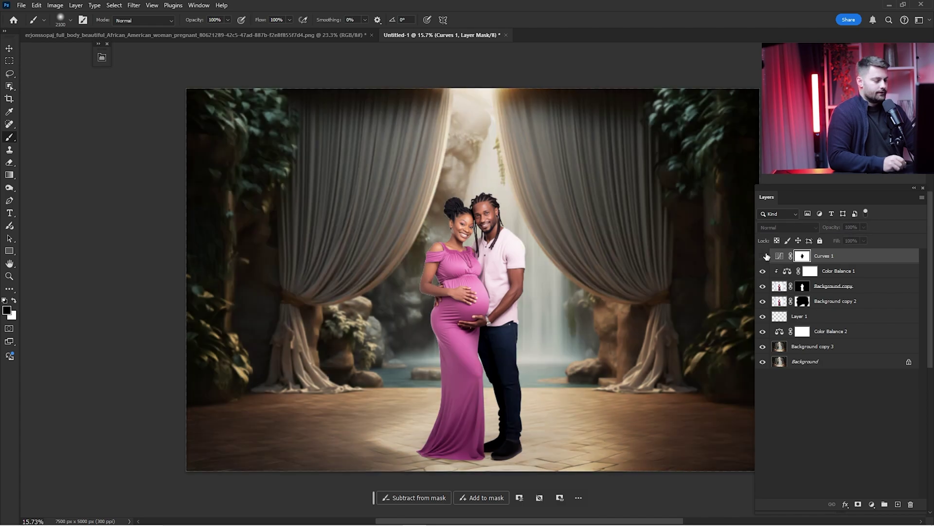
pyautogui.click(763, 256)
pyautogui.click(764, 256)
pyautogui.click(764, 256)
pyautogui.moveTo(838, 228)
pyautogui.mouseDown()
pyautogui.moveTo(819, 229)
pyautogui.moveTo(835, 230)
pyautogui.mouseUp()
pyautogui.click(834, 229)
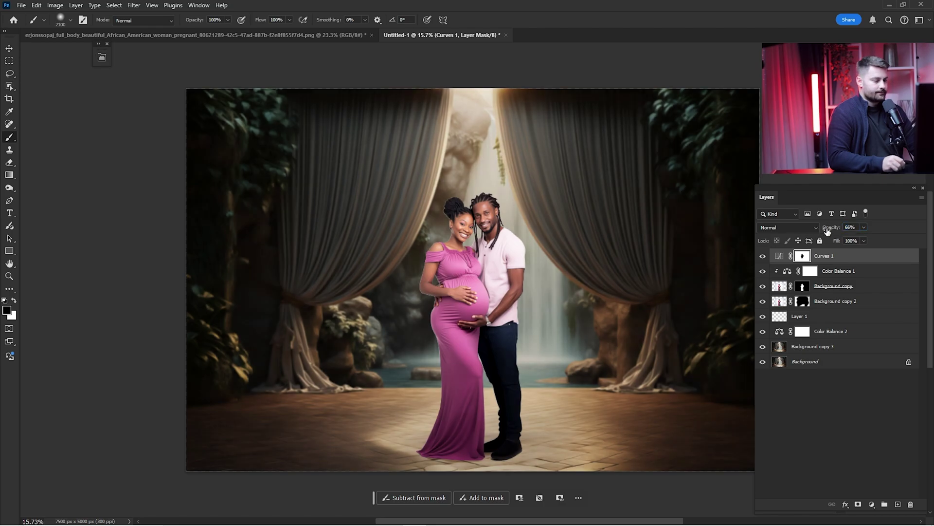
pyautogui.click(763, 256)
pyautogui.click(764, 256)
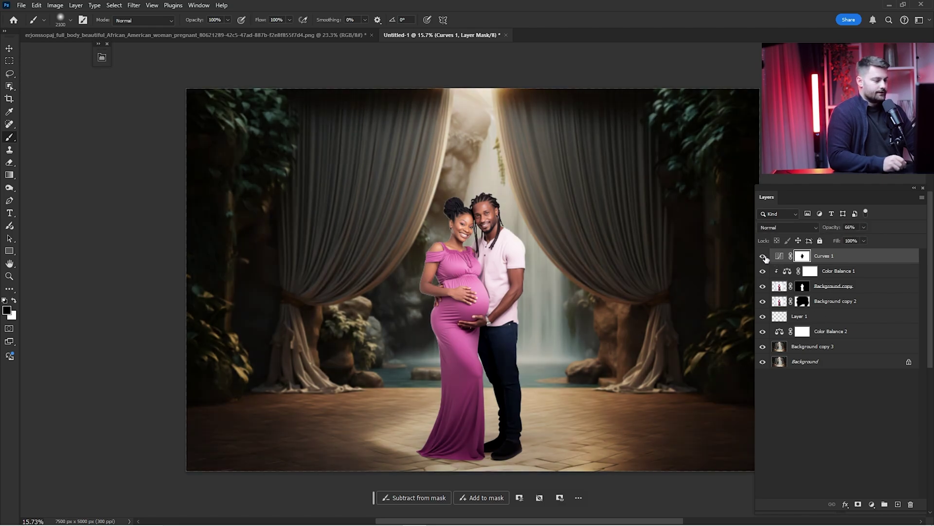
pyautogui.click(764, 257)
pyautogui.click(763, 257)
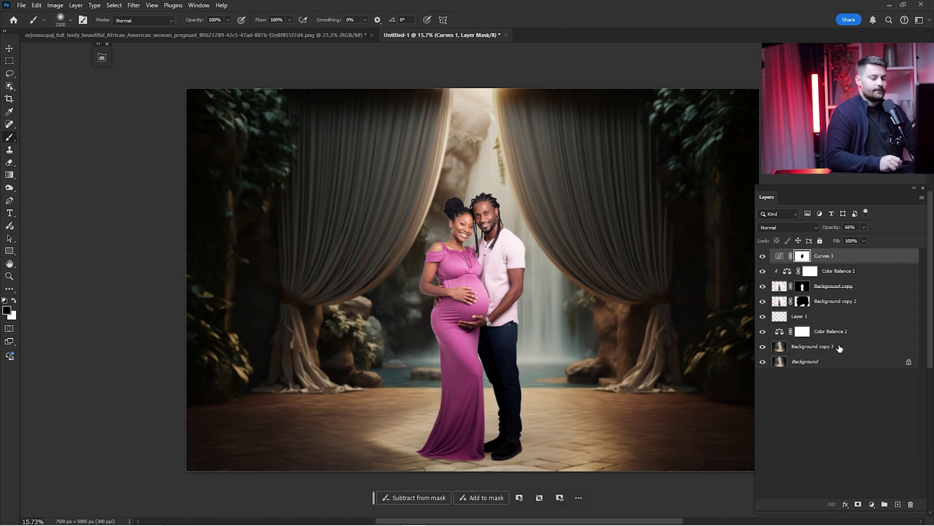
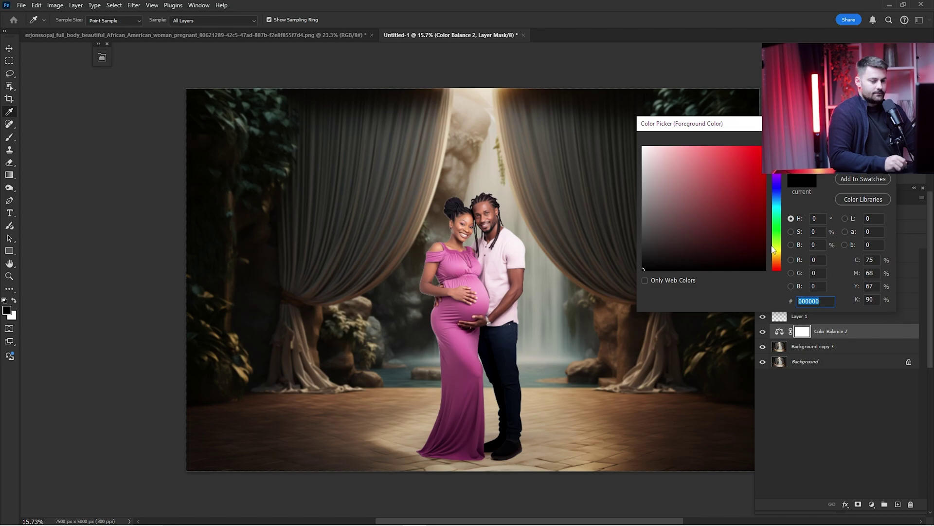
# Set the foreground colour to orange ff8a00 and prepare the Gradient tool as radial with the Foreground to Transparent preset.
pyautogui.click(777, 260)
pyautogui.write('ff8a00')
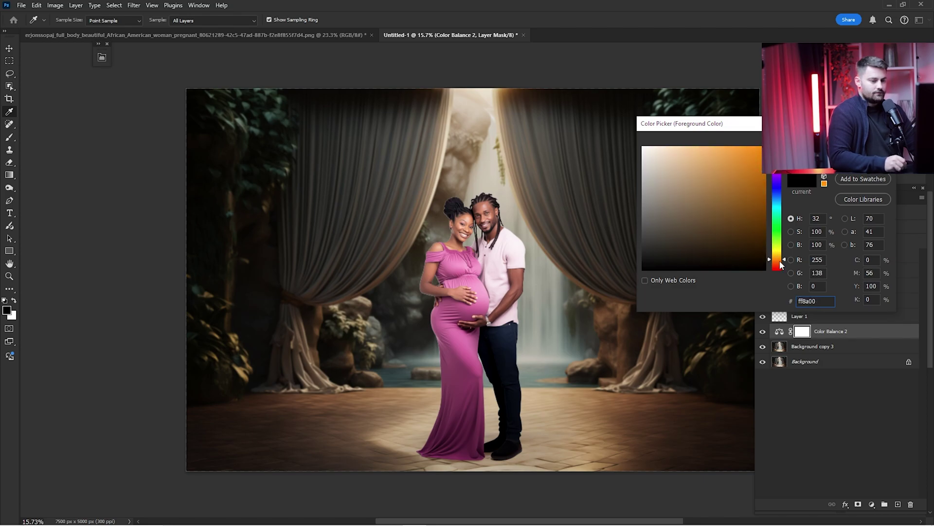
pyautogui.moveTo(780, 261); pyautogui.dragTo(777, 260)
pyautogui.press('Return')
pyautogui.press('g')
pyautogui.rightClick(12, 174)
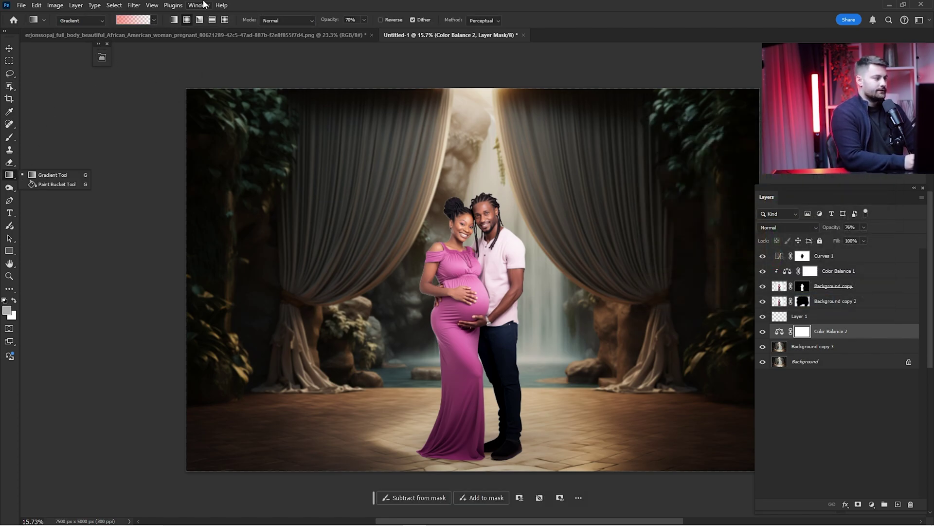
pyautogui.click(188, 22)
pyautogui.click(154, 21)
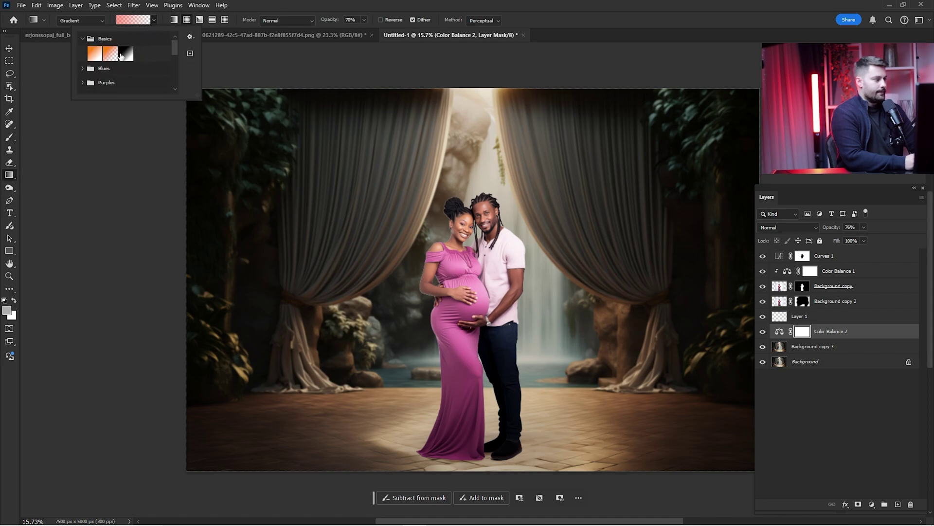
pyautogui.click(110, 55)
pyautogui.press('Return')
# Try to apply the radial gradient from the top of the waterfall down to the couple on Color Balance 2, raising gradient opacity to 100%.
pyautogui.moveTo(477, 86); pyautogui.dragTo(478, 246)
pyautogui.click(153, 20)
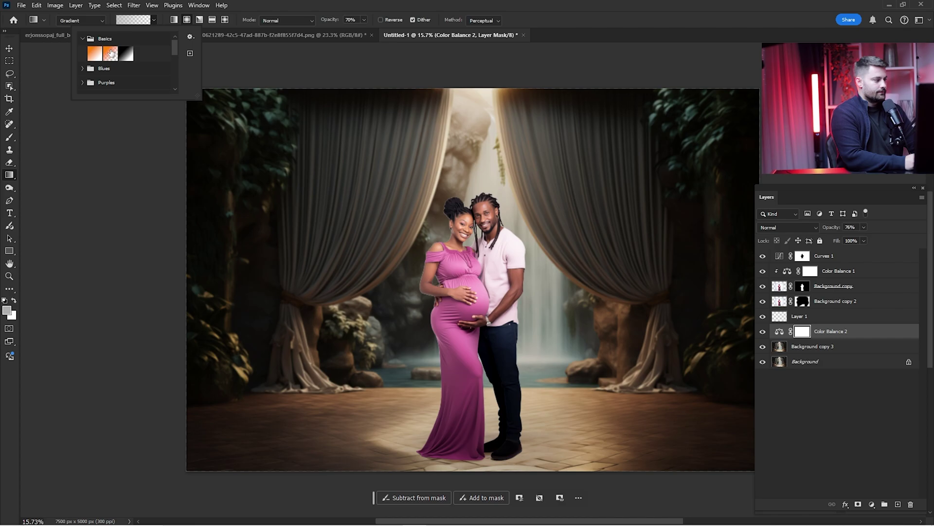
pyautogui.click(312, 6)
pyautogui.moveTo(329, 24); pyautogui.dragTo(365, 23)
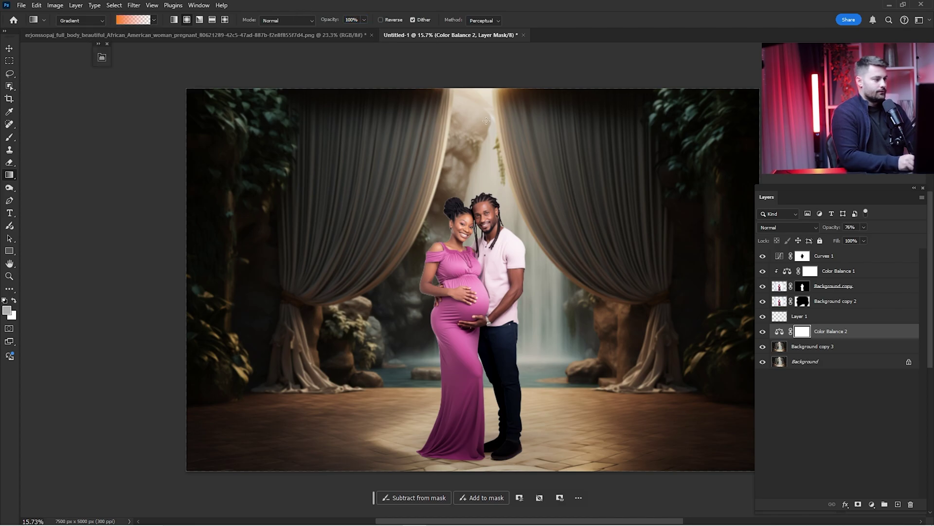
pyautogui.moveTo(474, 90); pyautogui.dragTo(467, 228)
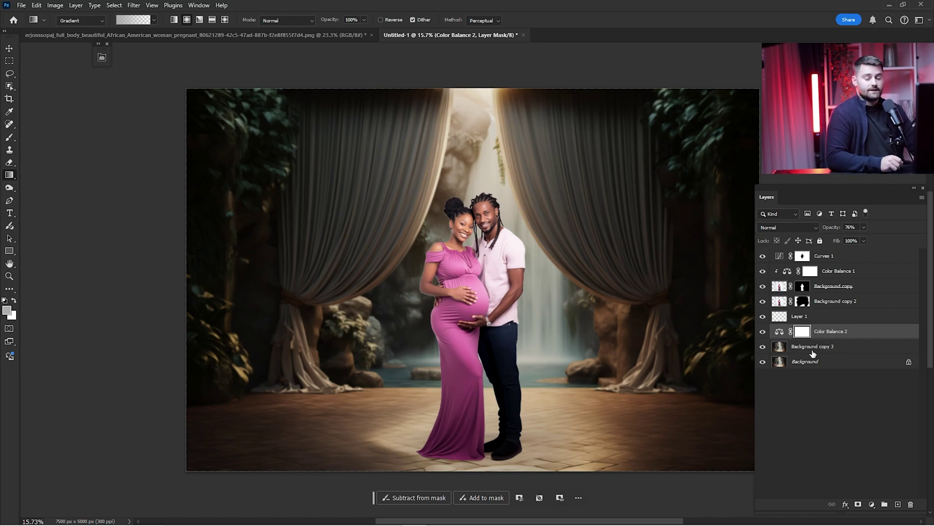
# Select Layer 1, choose the Foreground to Transparent gradient preset, and set the foreground colour to orange ff7e00.
pyautogui.click(810, 317)
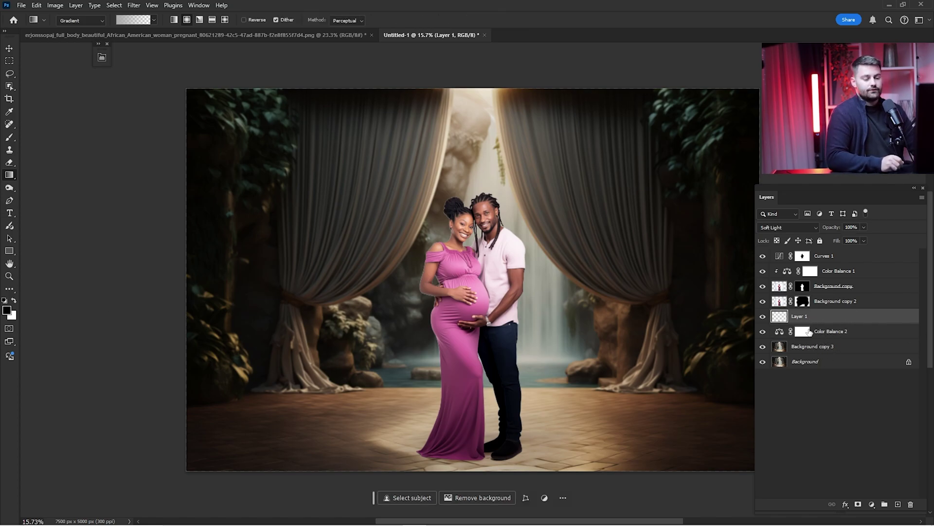
pyautogui.click(154, 20)
pyautogui.click(109, 54)
pyautogui.click(444, 10)
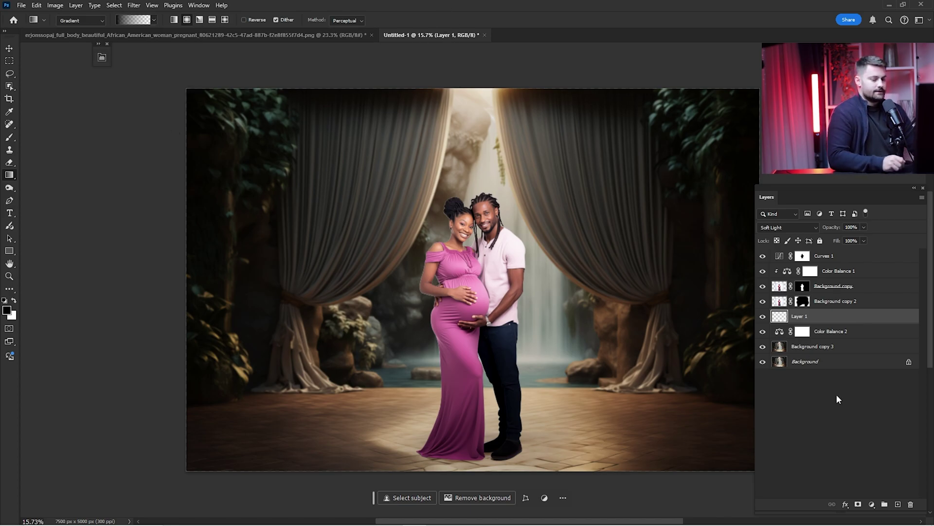
pyautogui.click(154, 21)
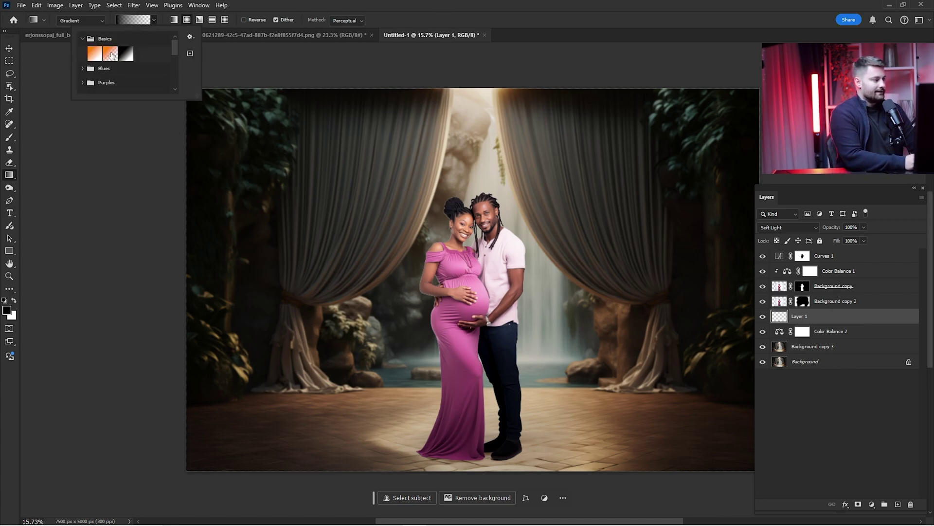
pyautogui.click(271, 14)
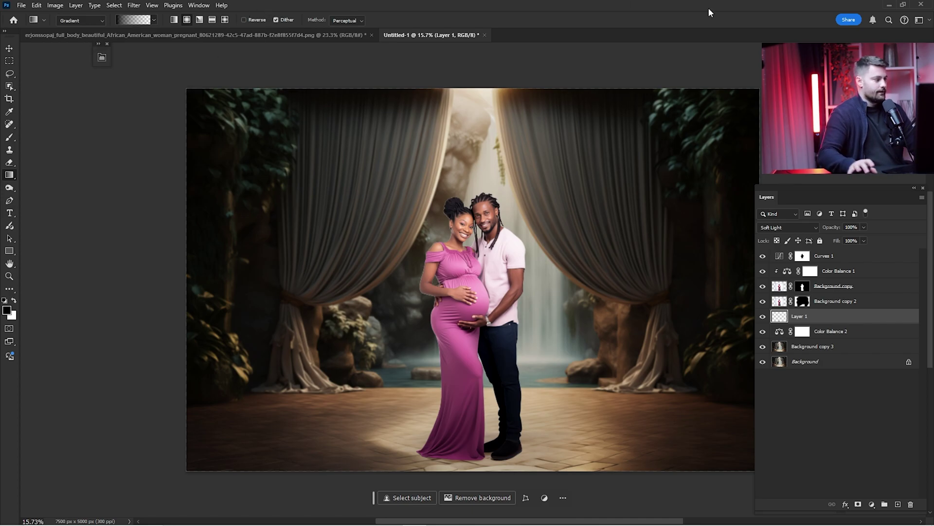
pyautogui.click(128, 25)
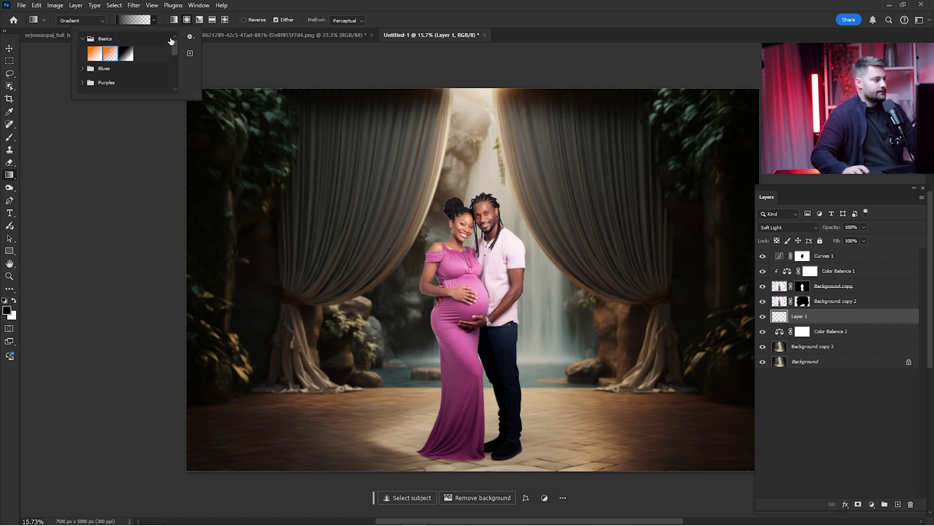
pyautogui.click(246, 49)
pyautogui.click(6, 312)
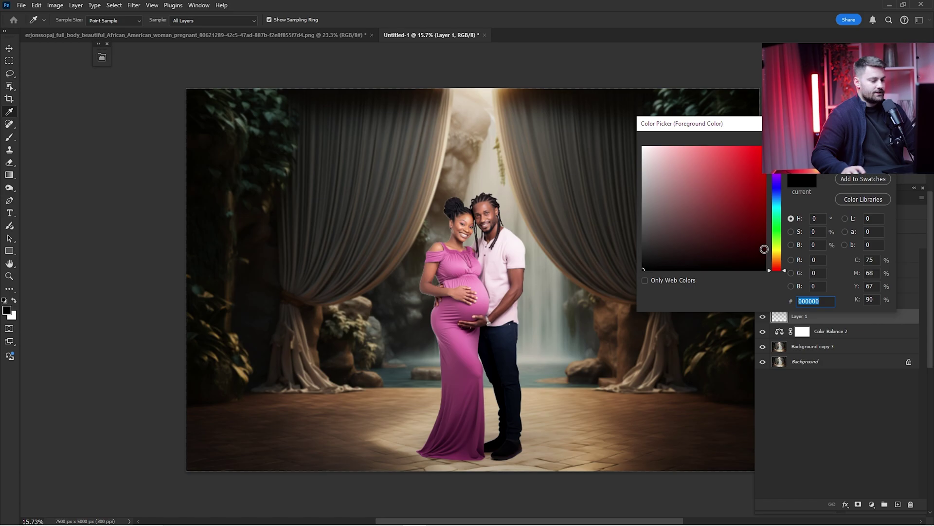
pyautogui.write('ff7e00')
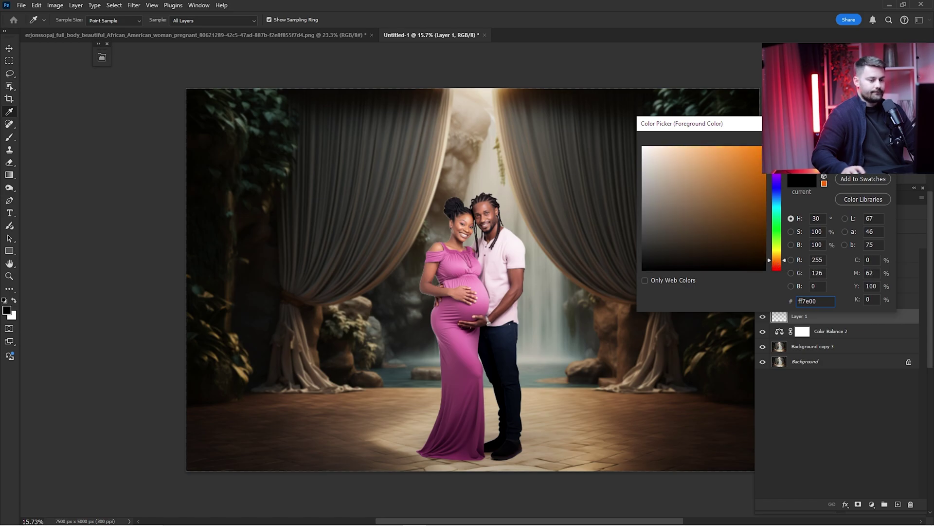
pyautogui.press('Return')
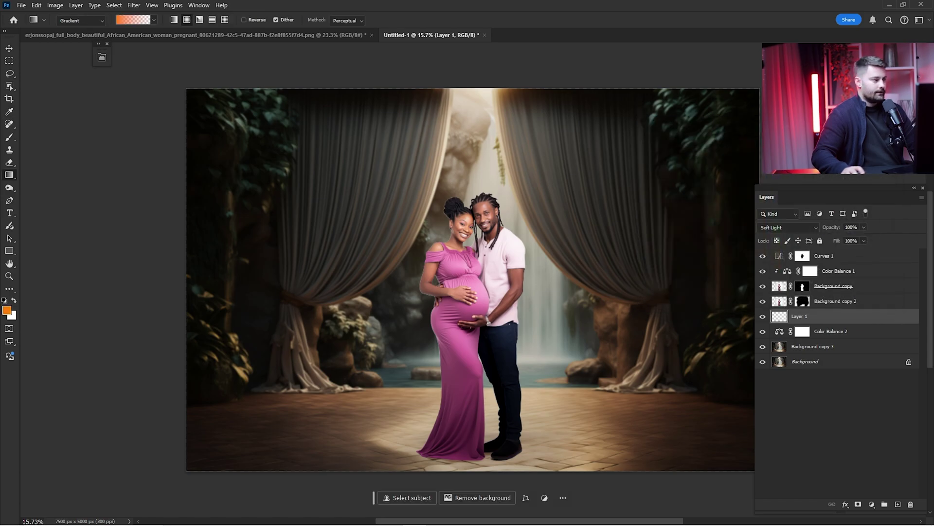
# Draw a radial orange gradient from the backdrop's top centre down to the couple's hips and set its blend mode to Screen.
pyautogui.click(153, 21)
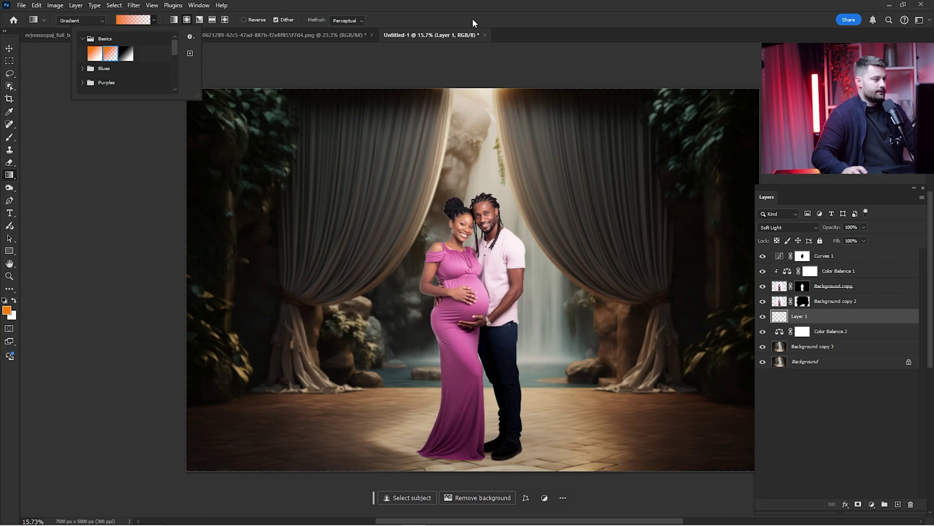
pyautogui.click(472, 23)
pyautogui.moveTo(464, 88); pyautogui.dragTo(487, 334)
pyautogui.click(791, 227)
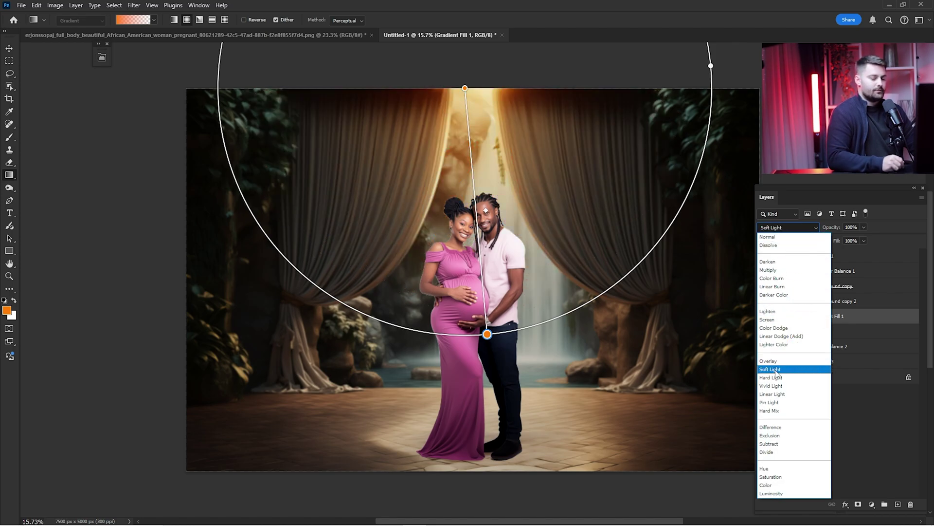
pyautogui.click(777, 320)
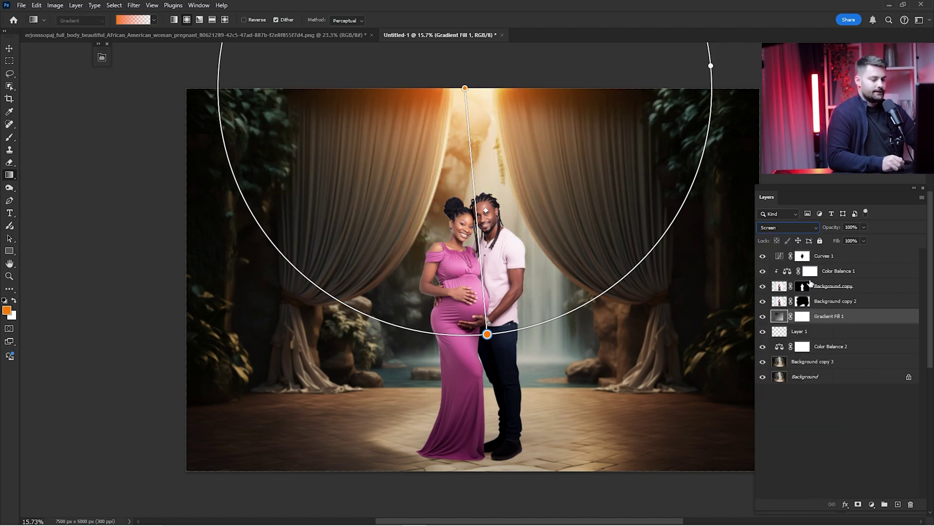
# Lower the orange gradient fill's opacity to 42% and compare the image with it shown and hidden.
pyautogui.click(763, 316)
pyautogui.click(763, 316)
pyautogui.click(763, 316)
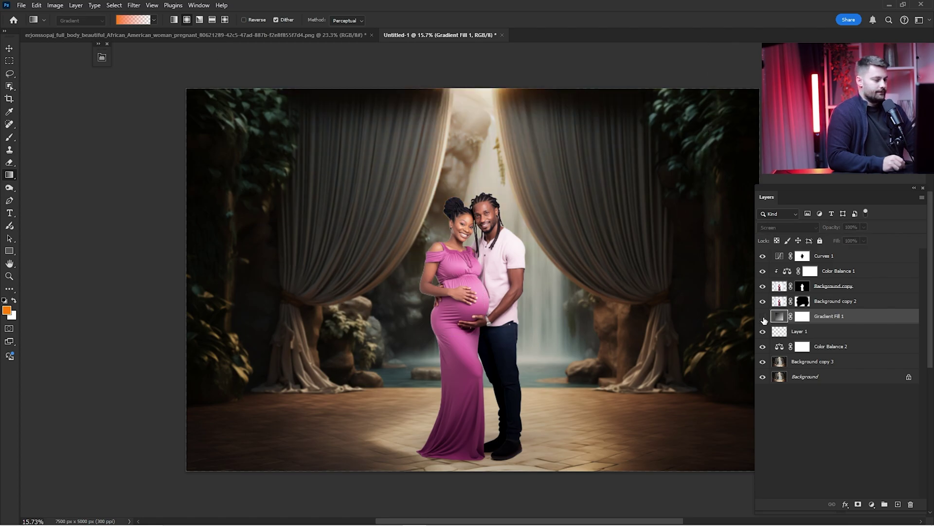
pyautogui.click(763, 316)
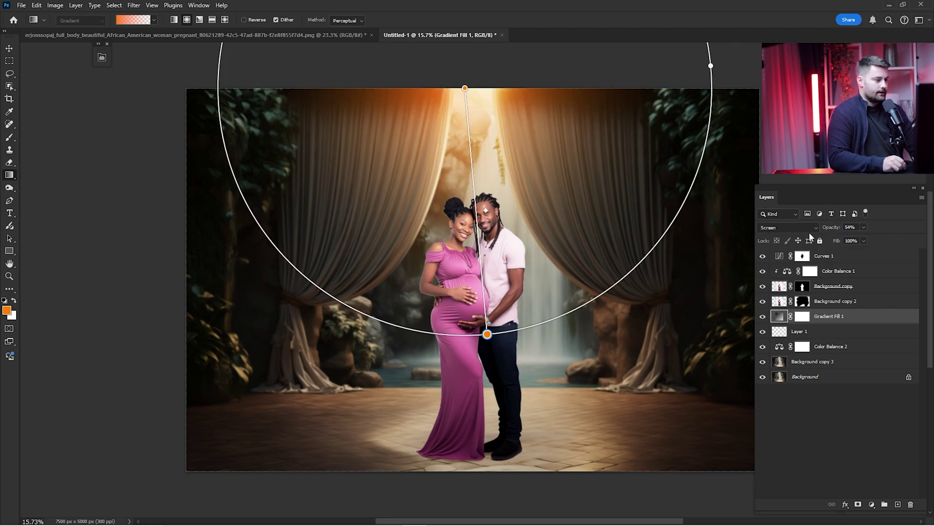
pyautogui.moveTo(833, 231); pyautogui.dragTo(806, 275)
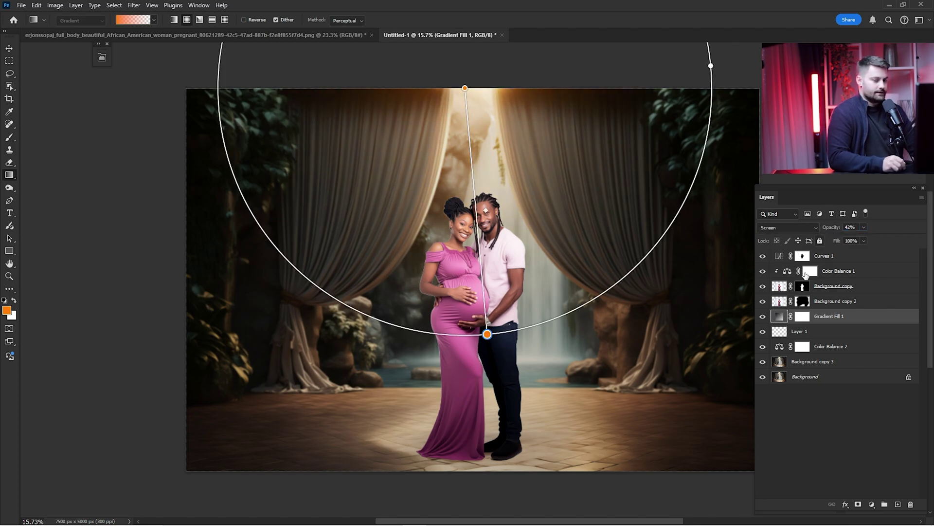
pyautogui.click(762, 316)
pyautogui.click(762, 317)
pyautogui.click(762, 316)
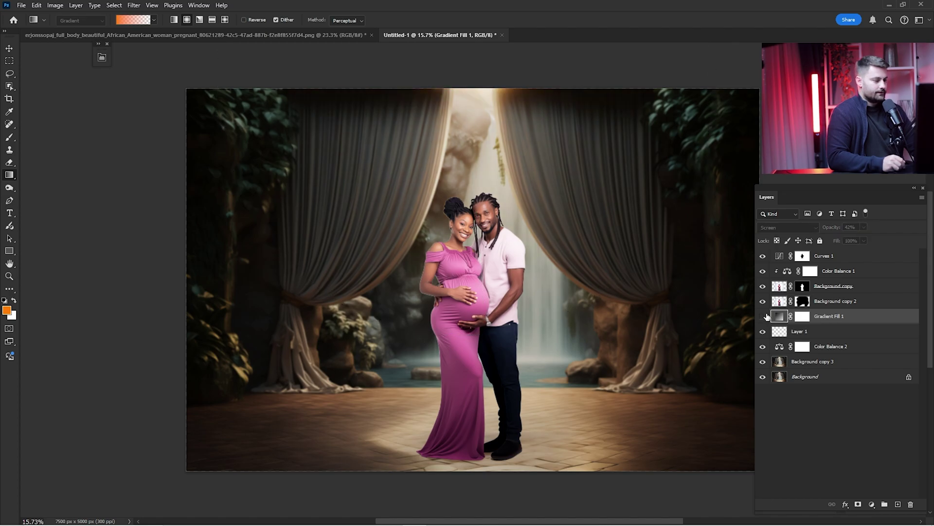
pyautogui.click(762, 316)
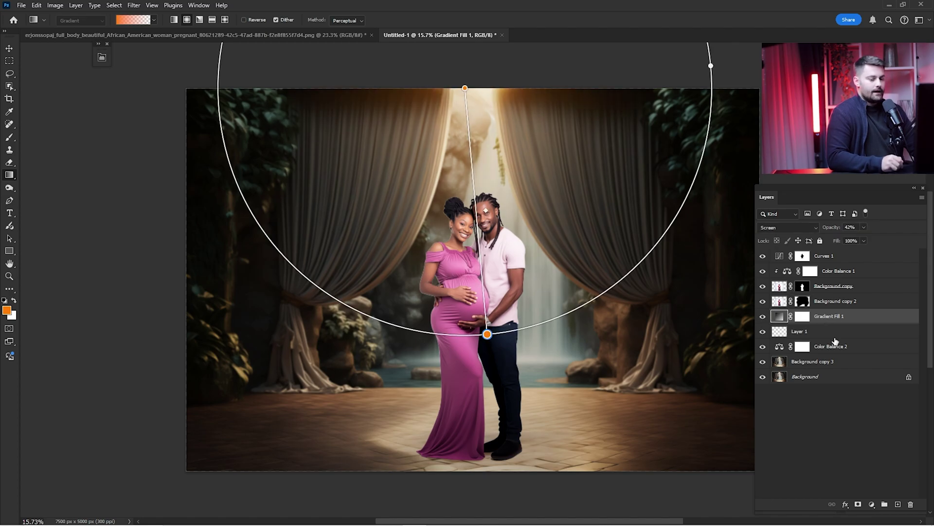
# Duplicate the orange gradient fill above all layers at 70% opacity and paint grey on its mask around the couple's heads, limited to their selection.
pyautogui.hotkey('ctrl', 'j')
pyautogui.moveTo(827, 316); pyautogui.dragTo(848, 227)
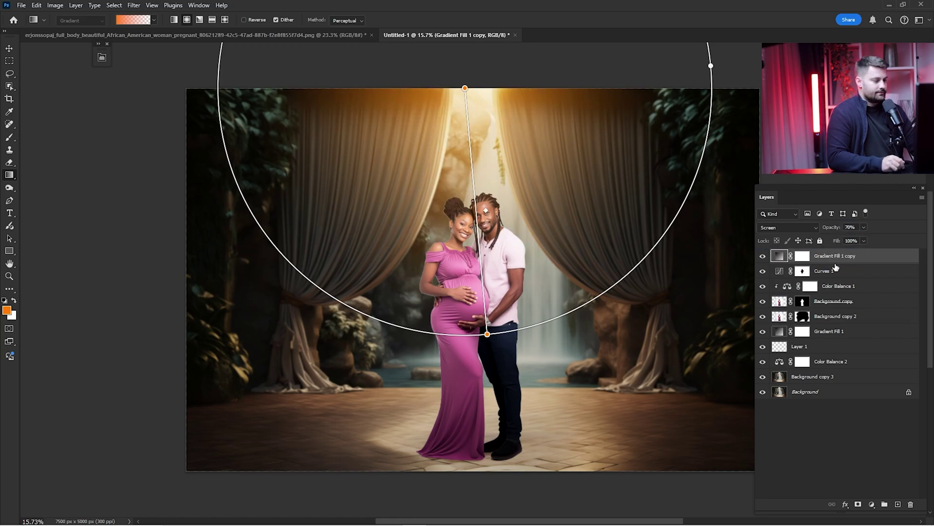
pyautogui.click(802, 256)
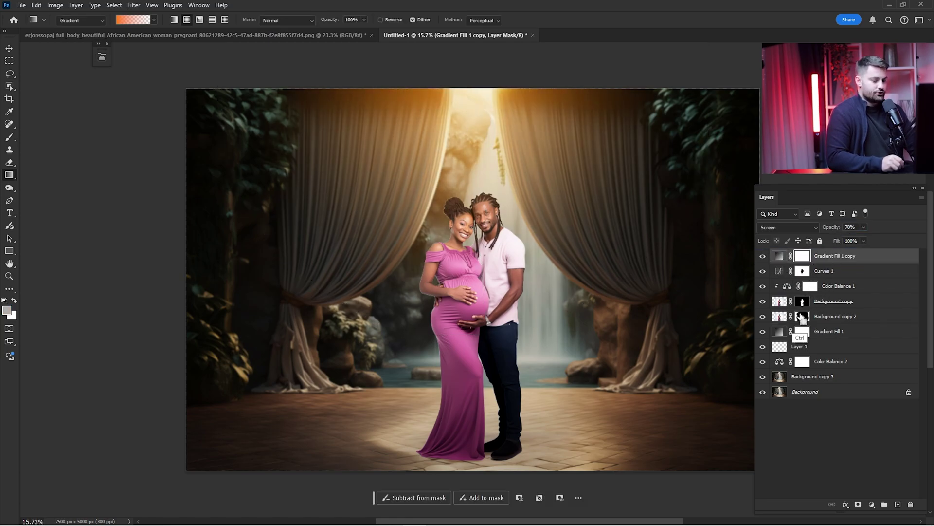
pyautogui.keyDown('ctrl'); pyautogui.click(803, 301); pyautogui.keyUp('ctrl')
pyautogui.press('b')
pyautogui.moveTo(512, 273)
pyautogui.mouseDown()
pyautogui.moveTo(475, 213)
pyautogui.moveTo(456, 228)
pyautogui.moveTo(490, 231)
pyautogui.moveTo(474, 242)
pyautogui.moveTo(475, 223)
pyautogui.mouseUp()
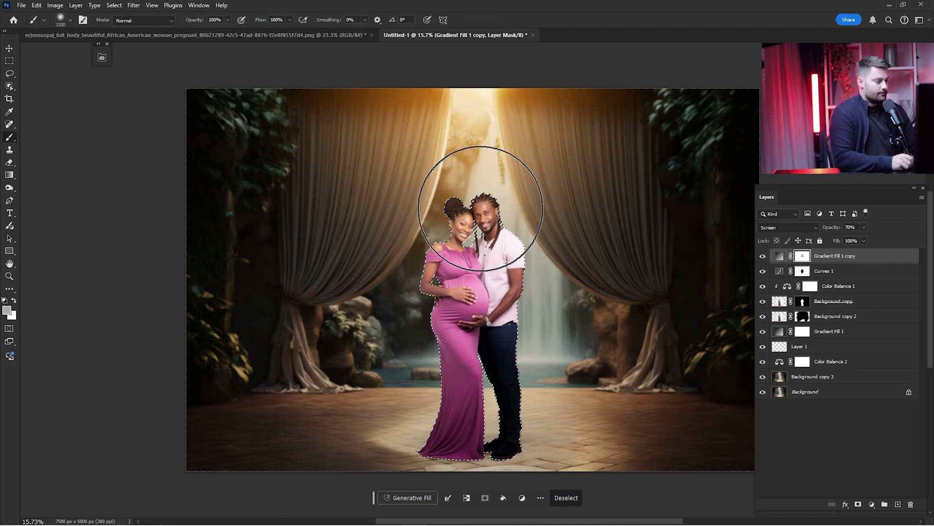
pyautogui.hotkey('ctrl', 'd')
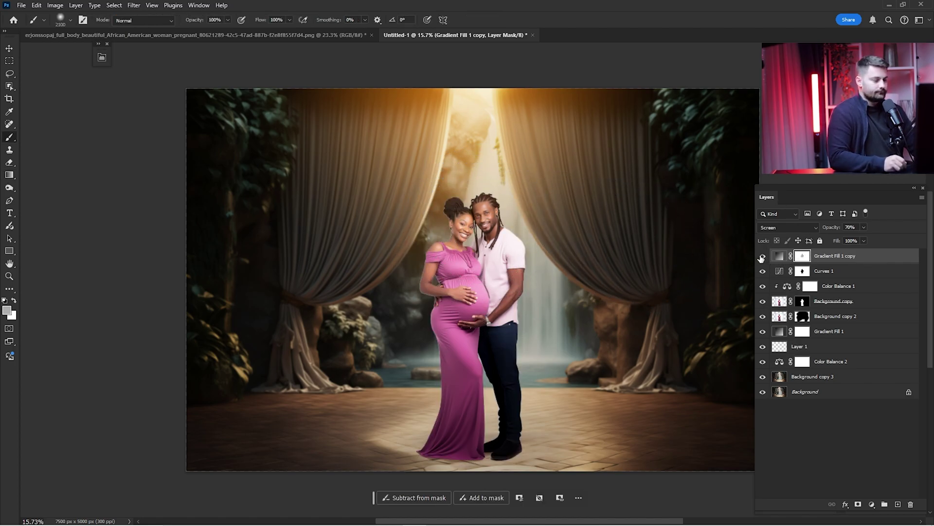
# Compare the image with the gradient copy shown and hidden, and lower its opacity to 49%.
pyautogui.click(763, 257)
pyautogui.click(764, 257)
pyautogui.click(765, 258)
pyautogui.click(765, 256)
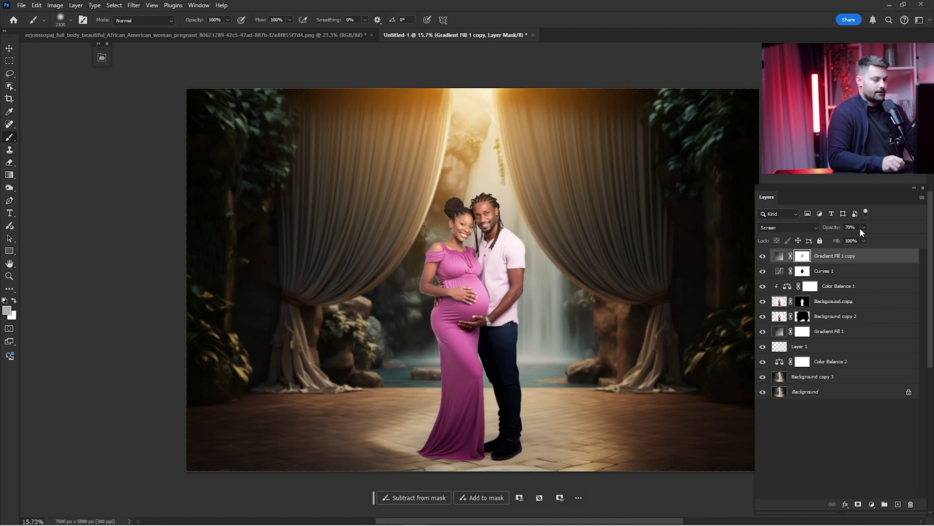
pyautogui.press('Return')
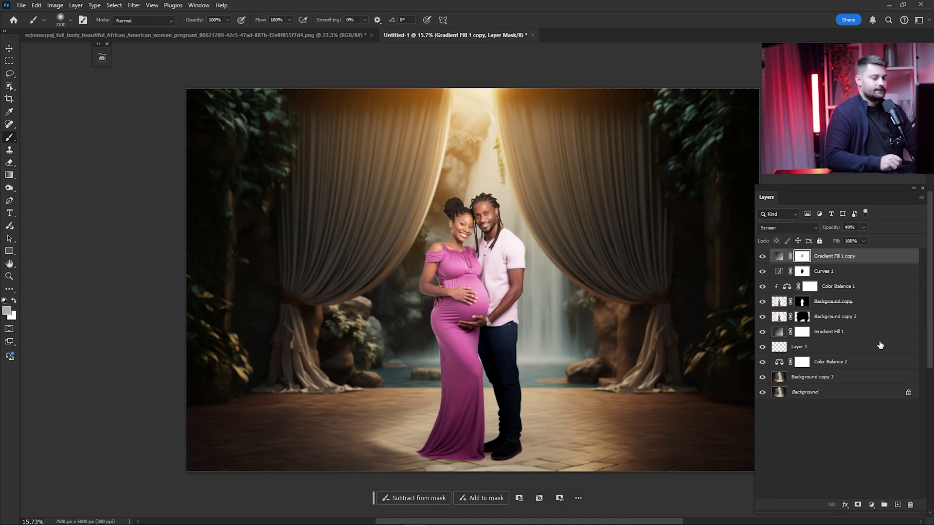
# Hide the top gradient copy and Curves 1, and add a Color Lookup adjustment layer directly above Color Balance 1.
pyautogui.click(763, 256)
pyautogui.click(762, 271)
pyautogui.click(836, 276)
pyautogui.click(840, 287)
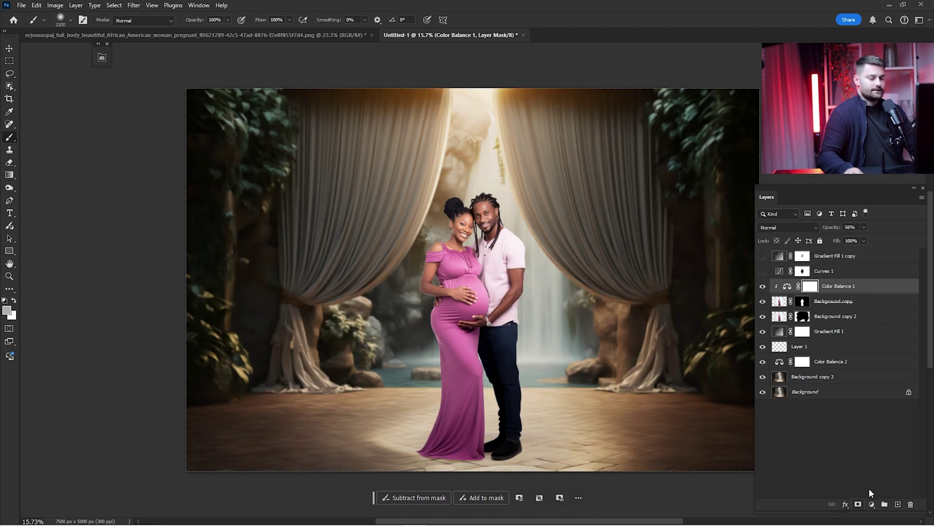
pyautogui.click(874, 505)
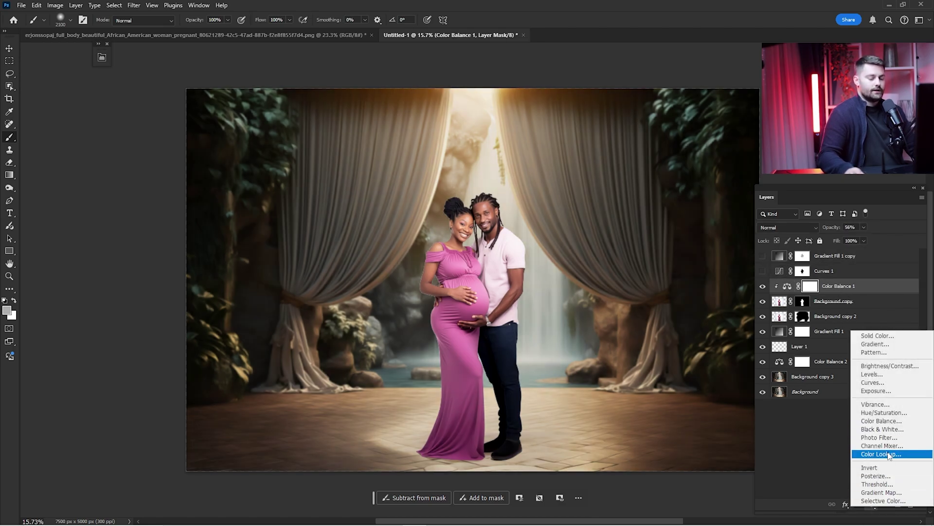
pyautogui.click(889, 454)
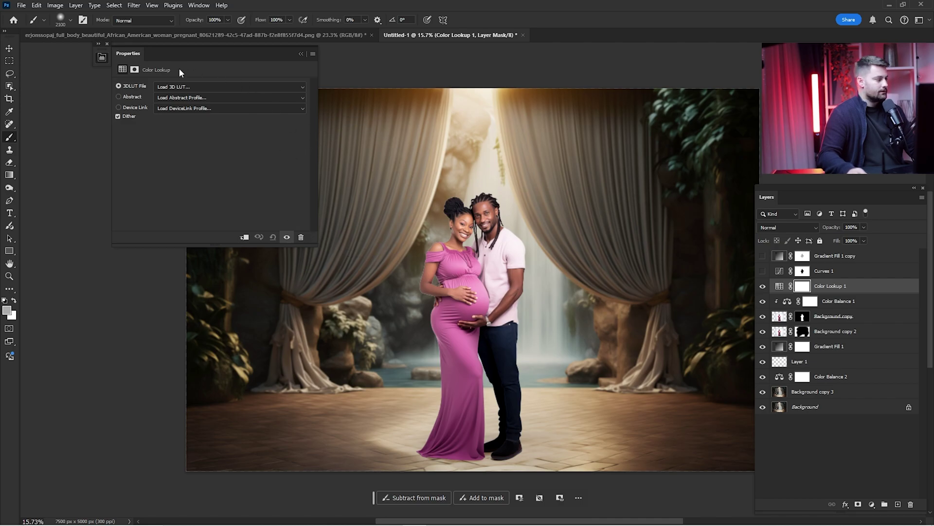
# Try the Fuji ETERNA 250D Fuji 3510, Fuji ETERNA 250D Kodak 2395 and Fuji F125 Kodak 2393 LUTs on the Color Lookup layer.
pyautogui.click(187, 87)
pyautogui.click(201, 227)
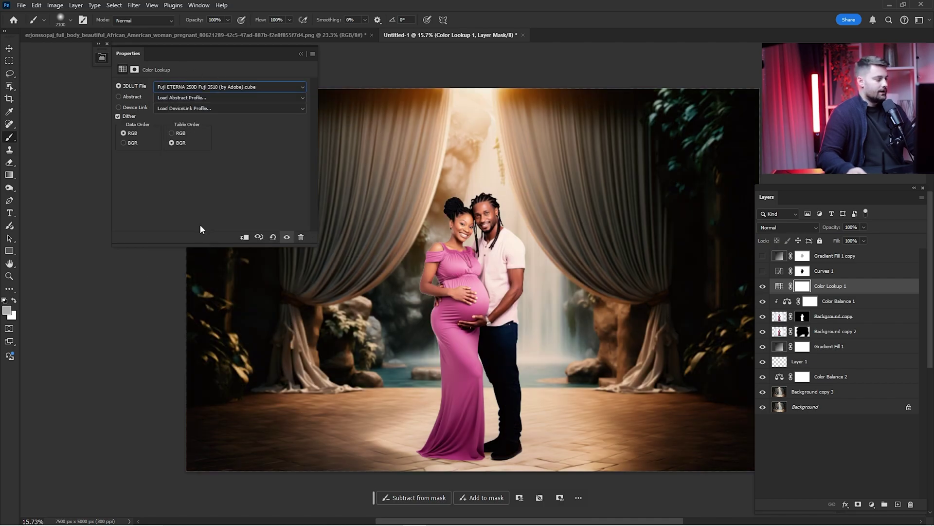
pyautogui.click(203, 87)
pyautogui.click(204, 255)
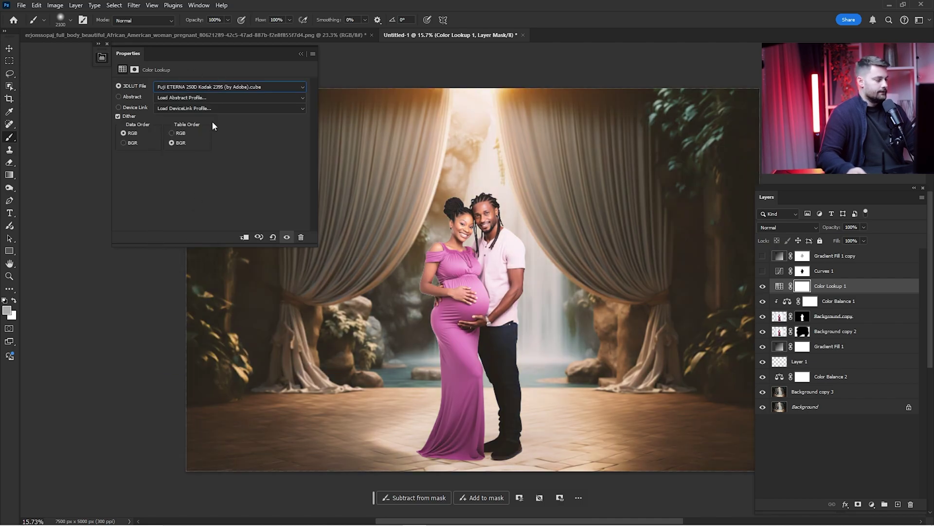
pyautogui.click(190, 87)
pyautogui.click(202, 263)
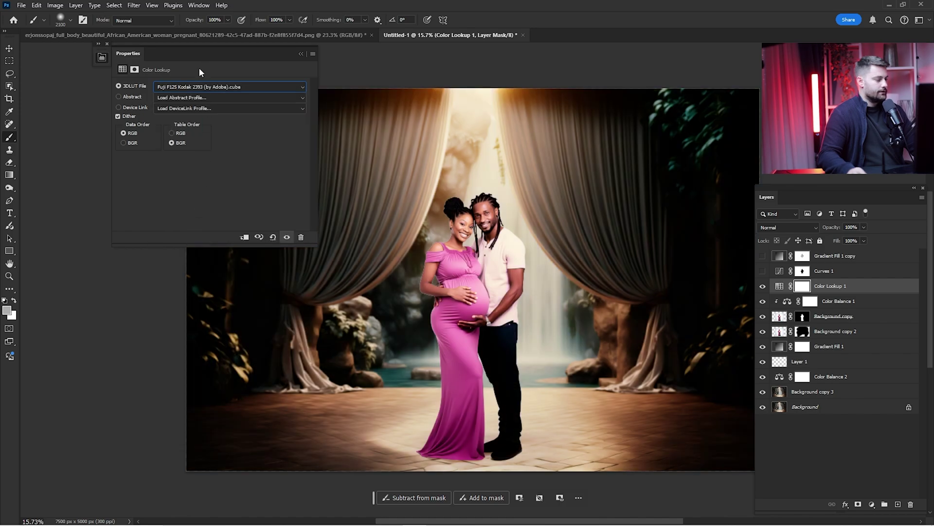
# Load the FoggyNight.3DL LUT on the Color Lookup layer and collapse its settings.
pyautogui.click(199, 89)
pyautogui.click(187, 217)
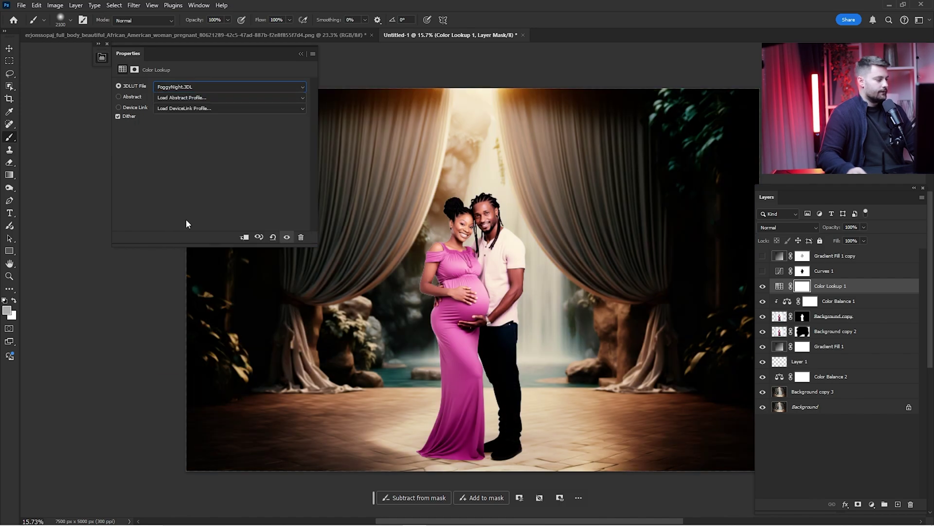
pyautogui.click(301, 54)
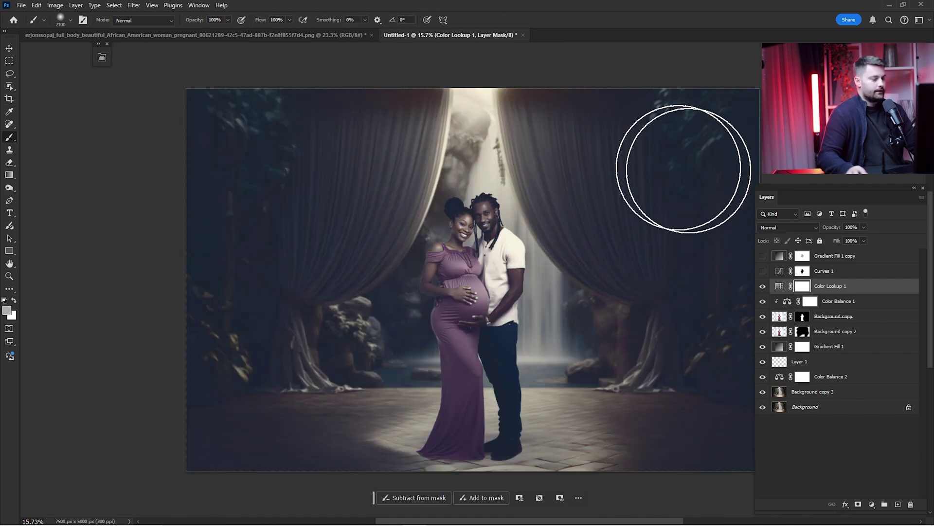
# Set the FoggyNight Color Lookup layer's blend mode to Lighten and its opacity to 12%.
pyautogui.click(788, 227)
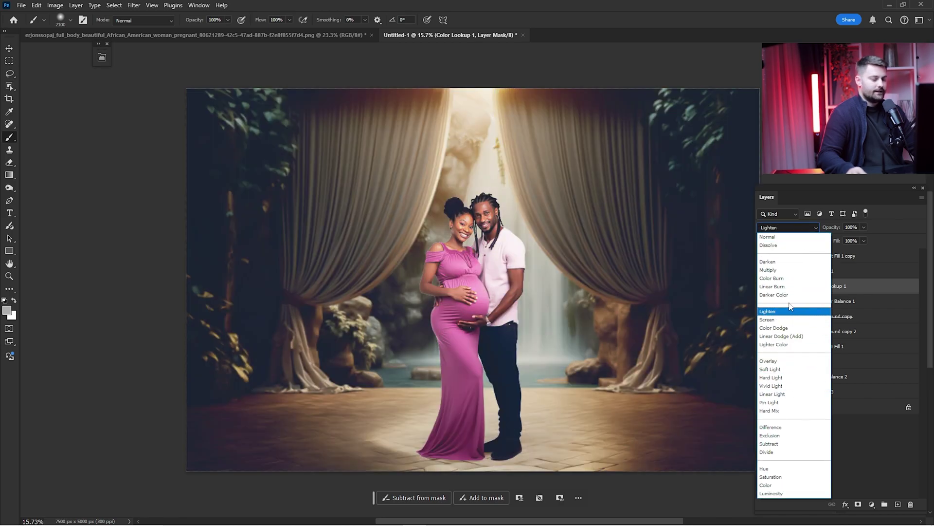
pyautogui.click(783, 313)
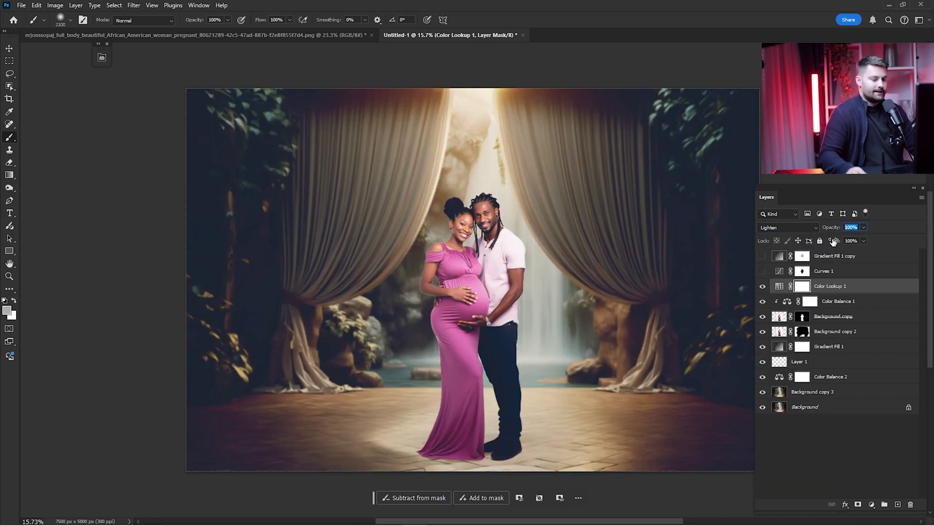
pyautogui.write('12')
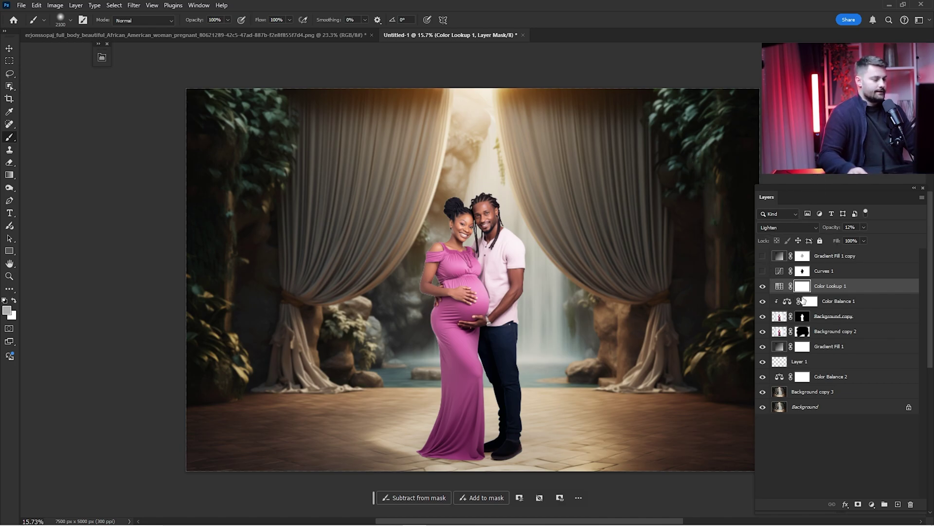
# Add a second Color Lookup adjustment layer above the first and load the TensionGreen.3DL LUT.
pyautogui.click(872, 504)
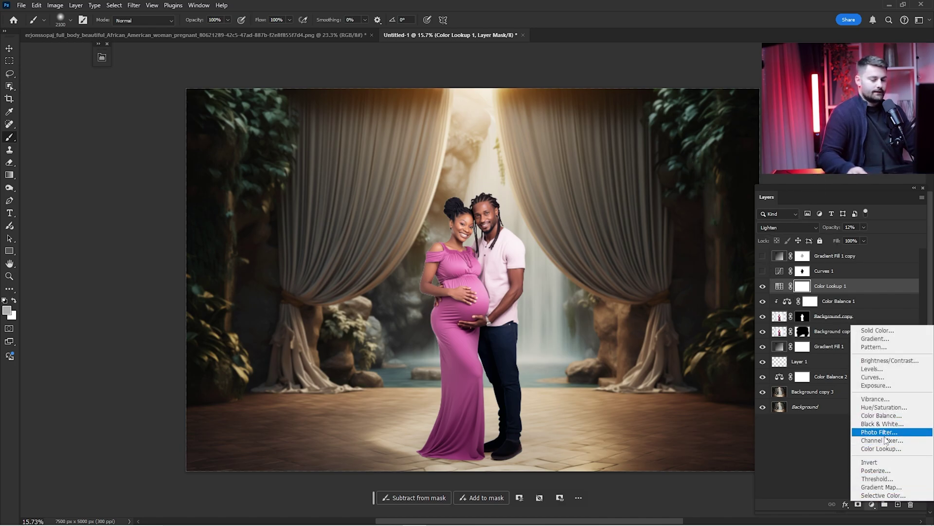
pyautogui.click(864, 449)
pyautogui.click(193, 87)
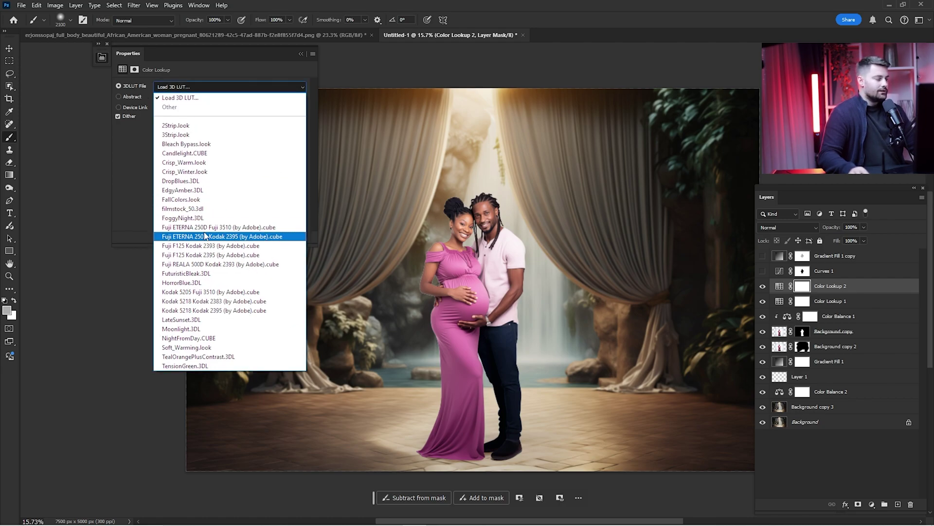
pyautogui.click(207, 365)
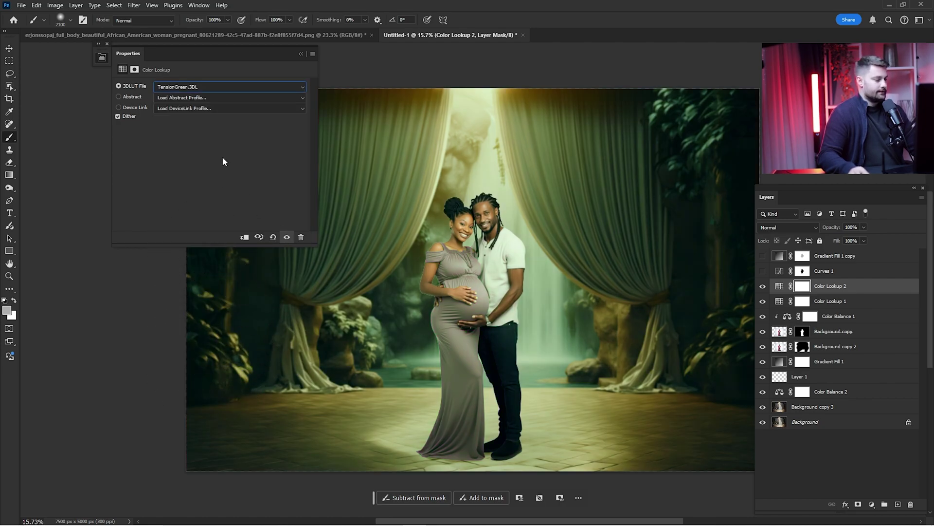
# Try the TealOrangePlusContrast, Soft_Warming, NightFromDay and Moonlight LUTs on the second Color Lookup layer.
pyautogui.click(212, 93)
pyautogui.click(207, 356)
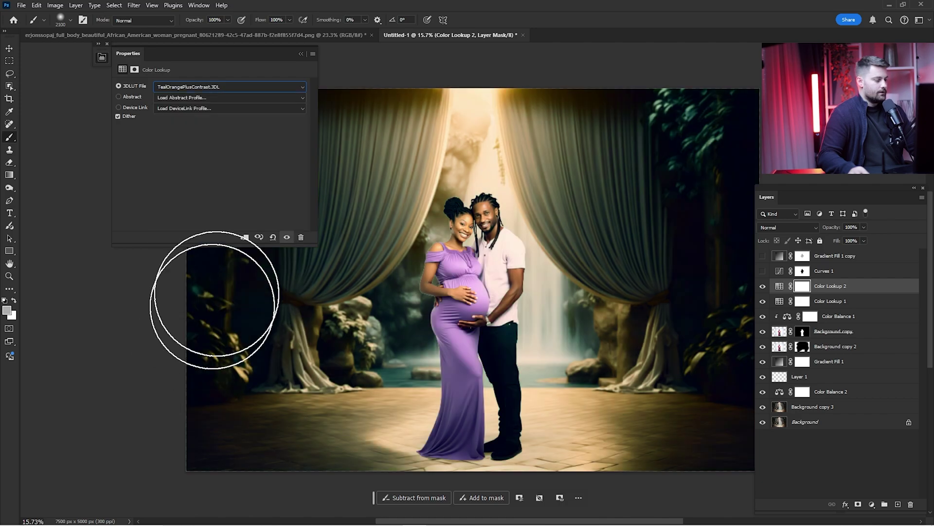
pyautogui.click(224, 87)
pyautogui.click(194, 347)
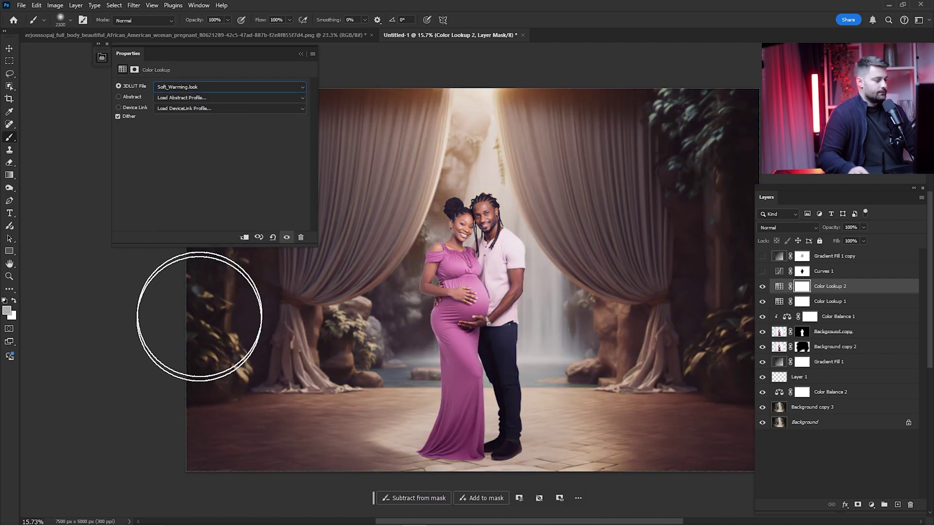
pyautogui.click(197, 88)
pyautogui.click(194, 338)
pyautogui.click(214, 88)
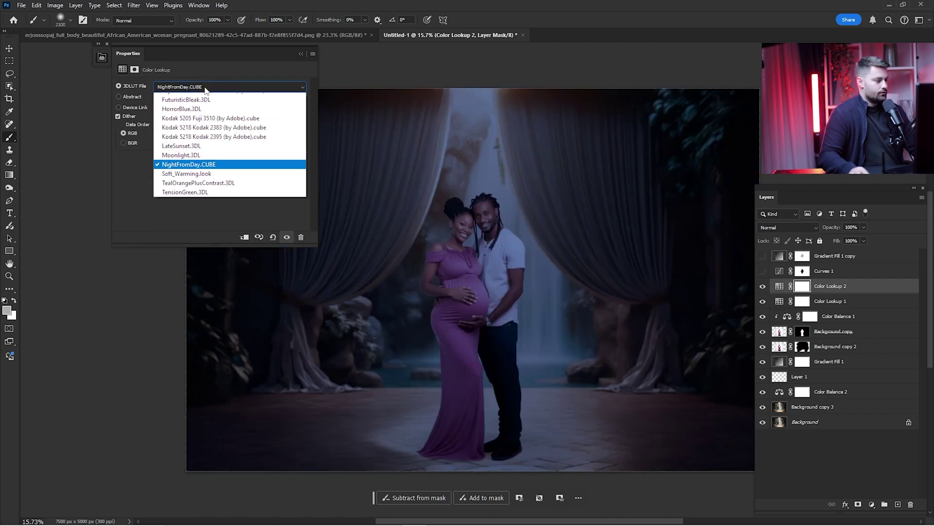
pyautogui.click(181, 328)
# Load the LateSunset.3DL LUT on the second Color Lookup layer and collapse its settings.
pyautogui.click(229, 88)
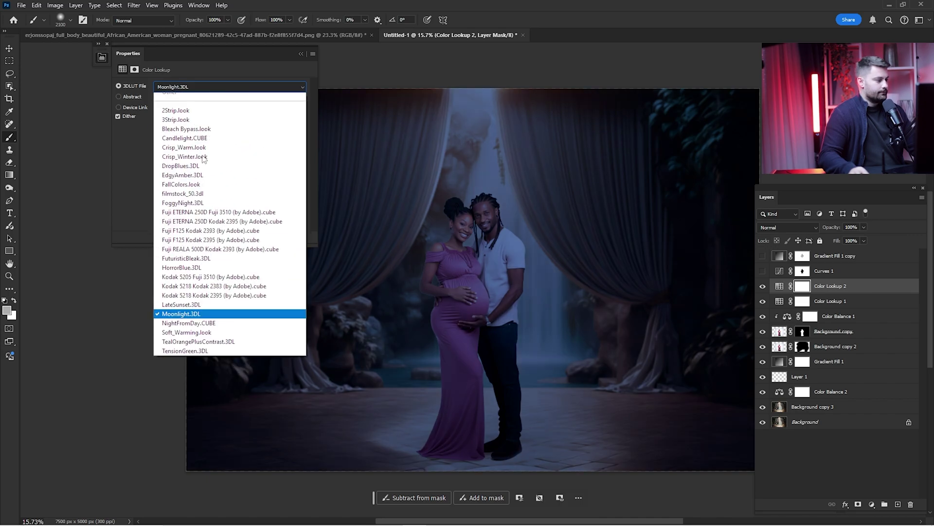
pyautogui.click(164, 320)
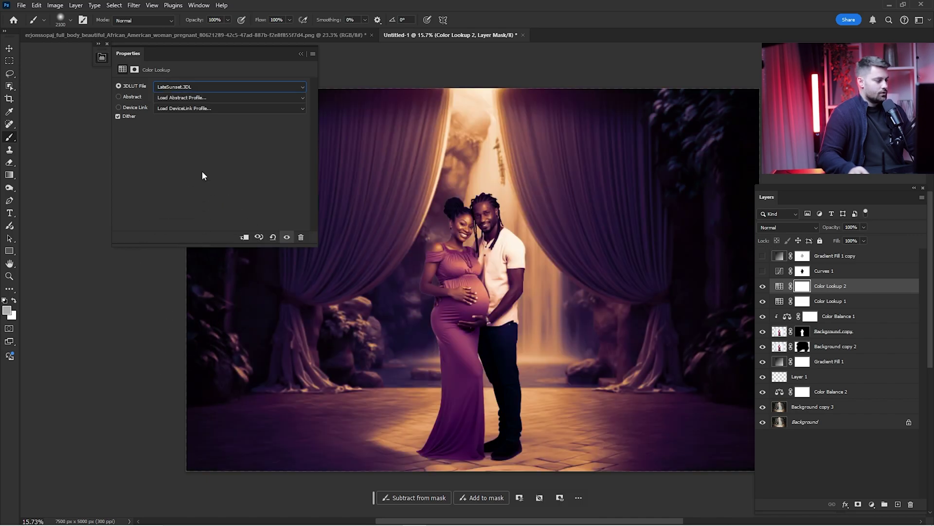
pyautogui.click(299, 55)
# Set the second Color Lookup layer's blend mode to Soft Light and its opacity to 25%.
pyautogui.click(767, 227)
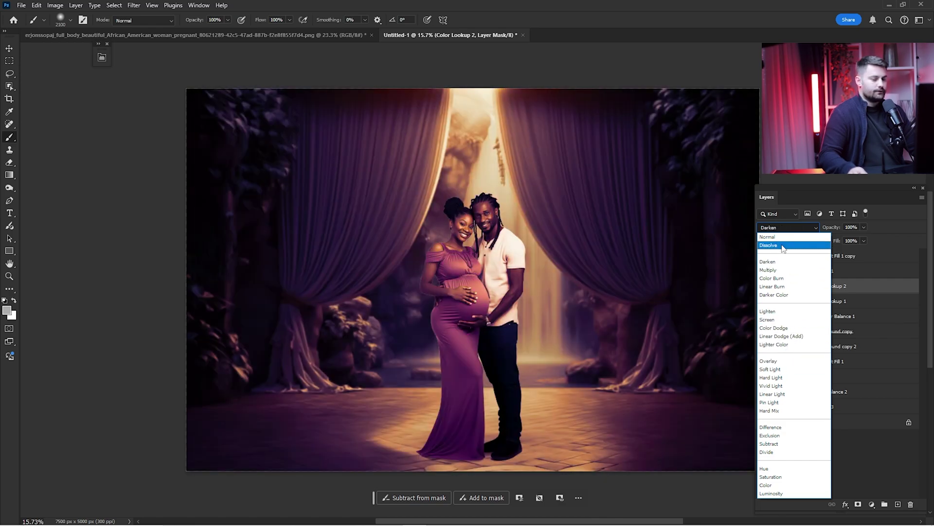
pyautogui.click(774, 369)
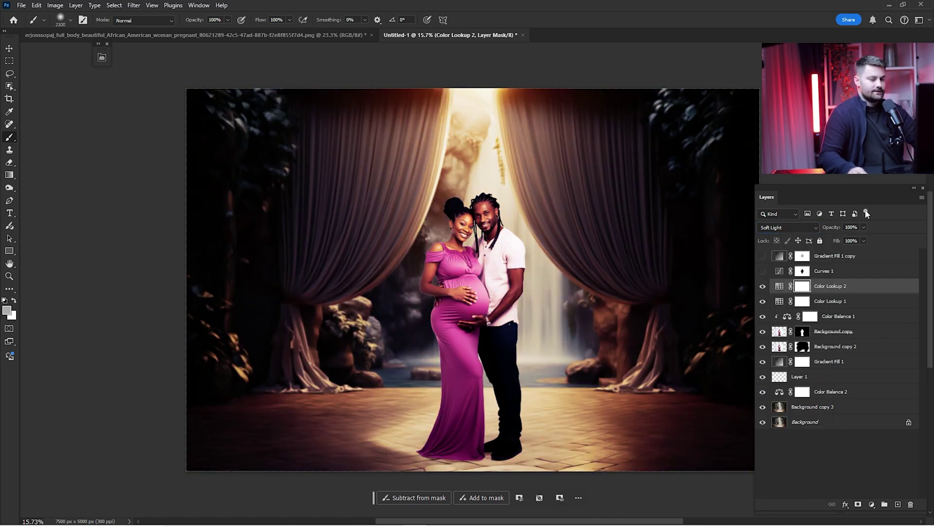
pyautogui.click(860, 228)
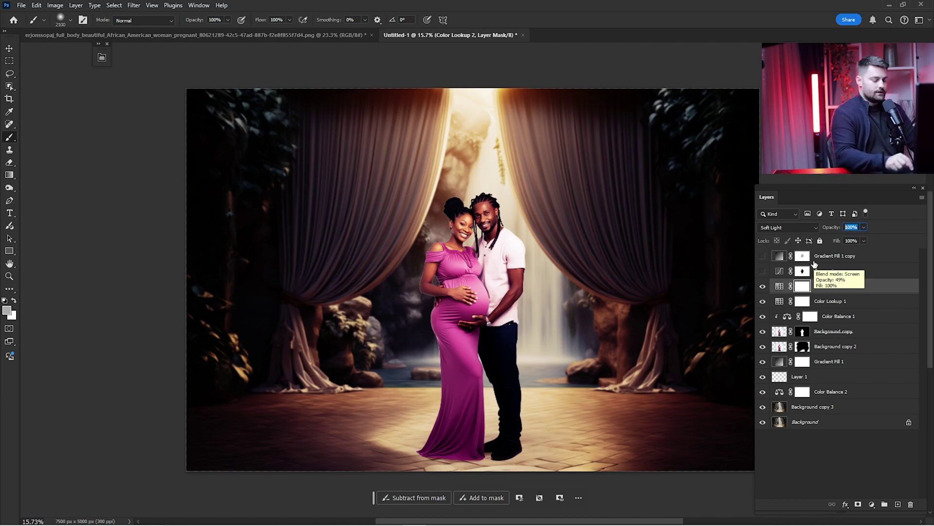
pyautogui.write('25')
pyautogui.press('Return')
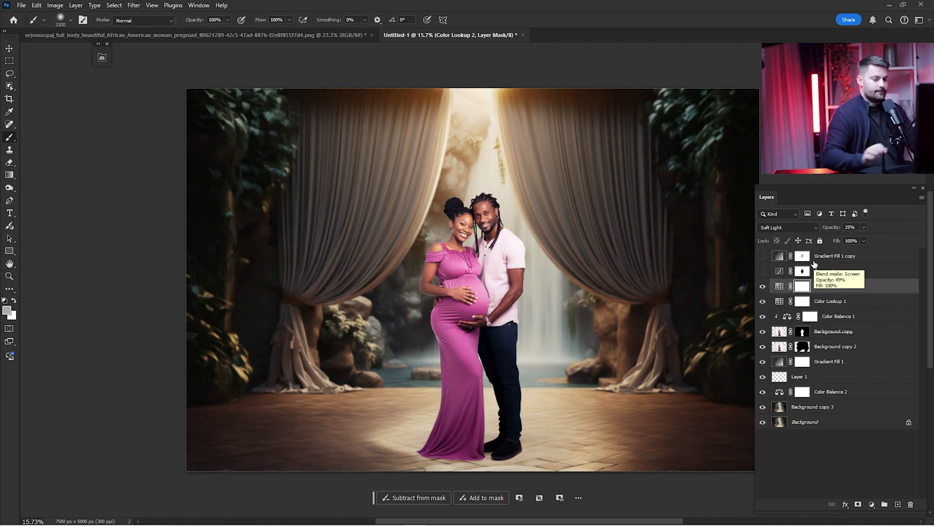
# Show Curves 1 and the top gradient copy again, and select the gradient copy layer.
pyautogui.click(762, 271)
pyautogui.click(837, 275)
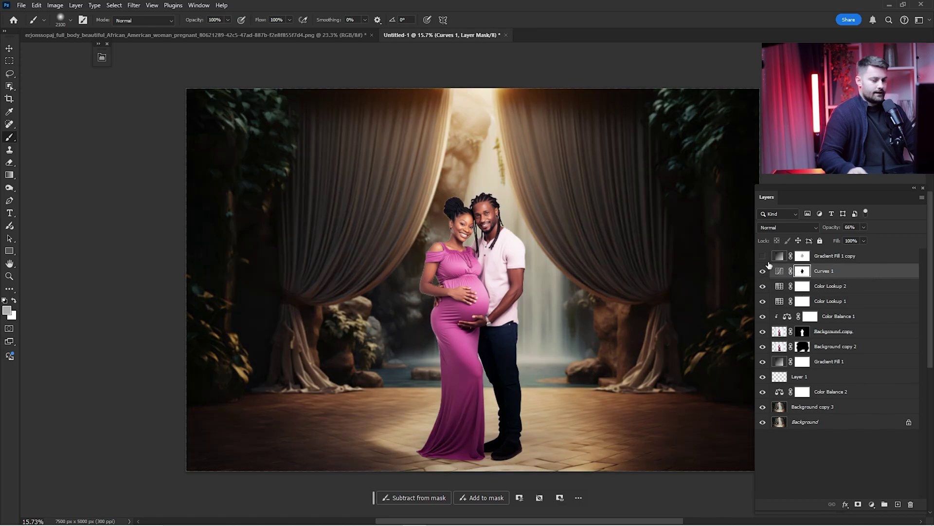
pyautogui.click(763, 256)
pyautogui.click(801, 262)
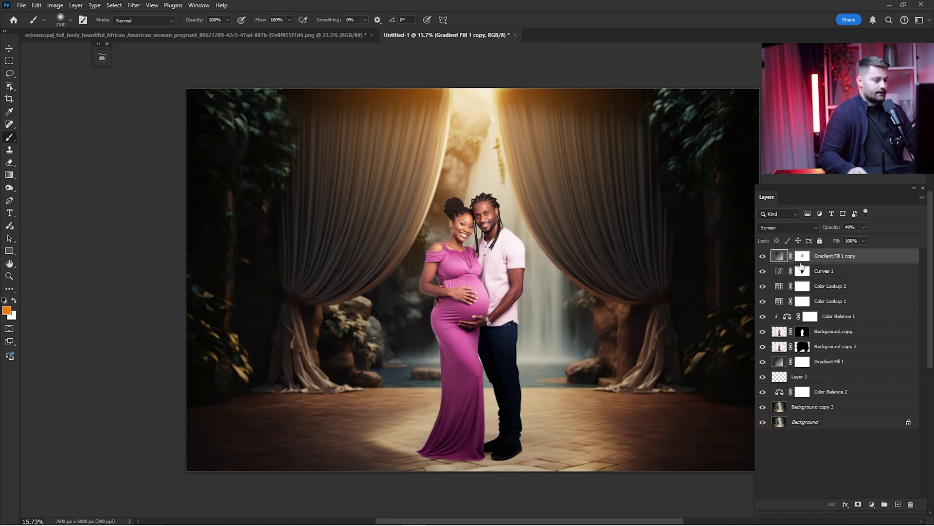
# Compare the full composite with the original Background layer shown alone.
pyautogui.keyDown('alt'); pyautogui.click(767, 423); pyautogui.keyUp('alt')
pyautogui.keyDown('alt'); pyautogui.click(767, 424); pyautogui.keyUp('alt')
pyautogui.keyDown('alt'); pyautogui.click(767, 423); pyautogui.keyUp('alt')
pyautogui.keyDown('alt'); pyautogui.click(768, 424); pyautogui.keyUp('alt')
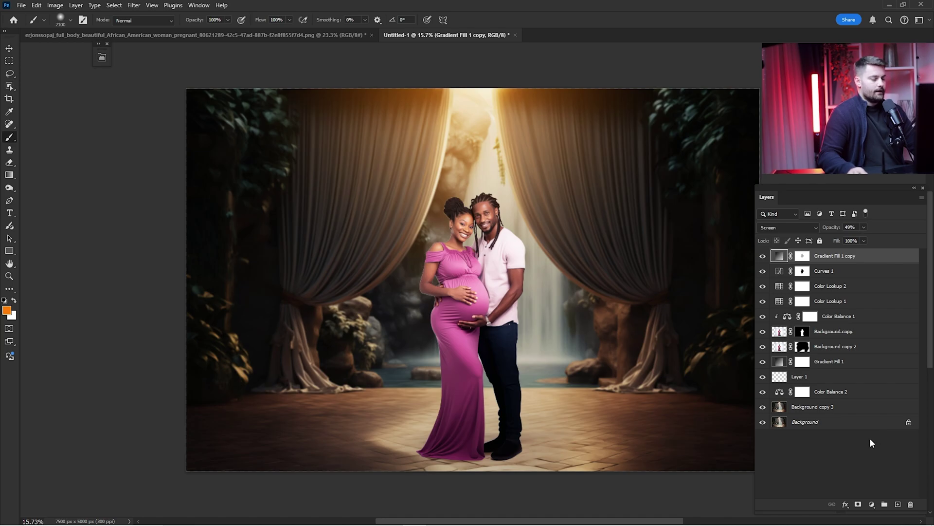
# Add a Color Balance layer on top with midtones Red +10 and Blue -11, and lower its opacity to 60%.
pyautogui.click(872, 505)
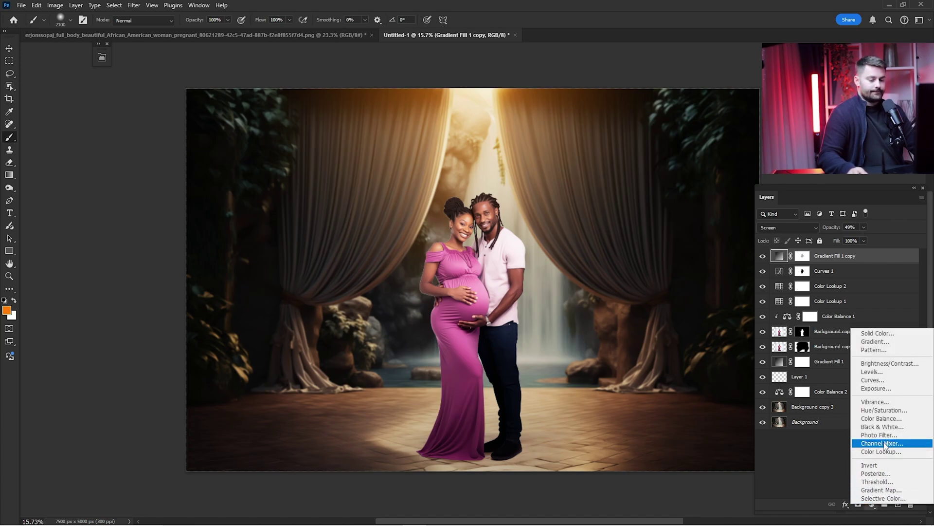
pyautogui.click(907, 423)
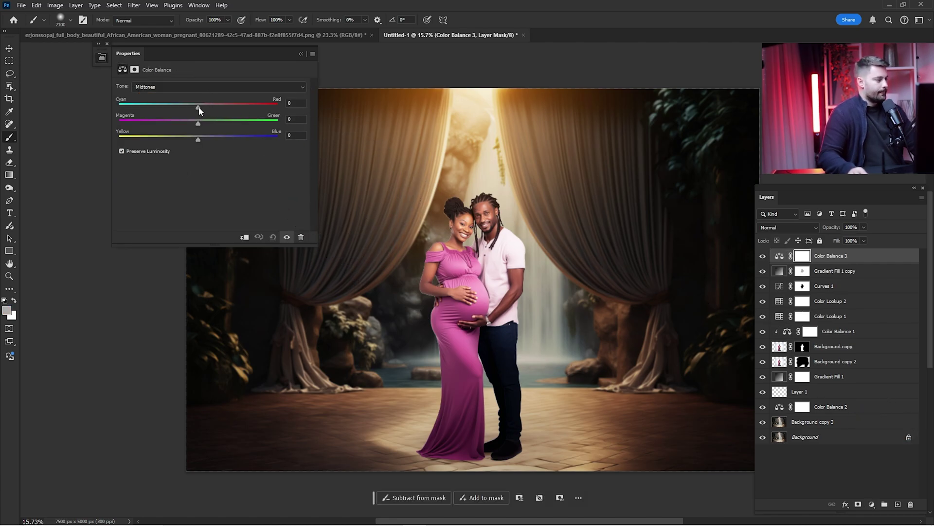
pyautogui.moveTo(198, 107); pyautogui.dragTo(206, 107)
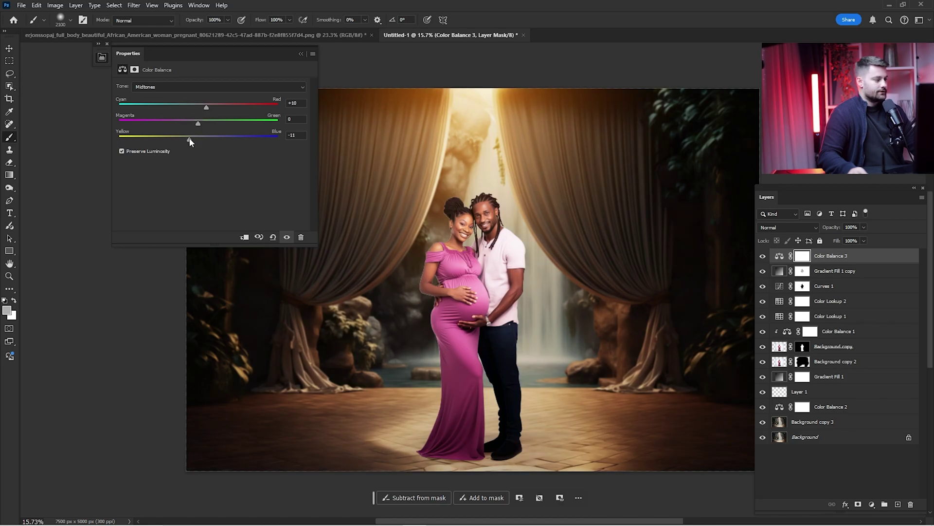
pyautogui.click(302, 54)
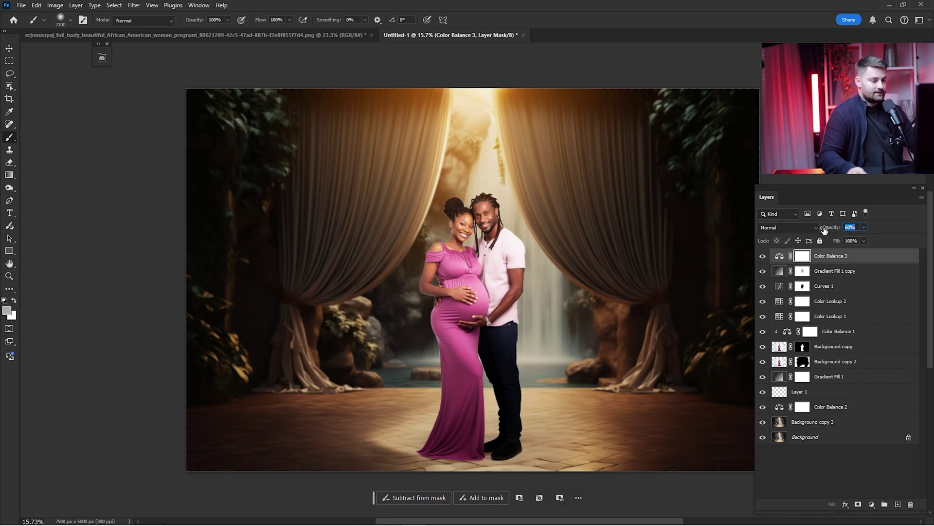
# Compare the couple's faces up close in the composite against the original Background layer, and return to the full view.
pyautogui.press('z')
pyautogui.moveTo(482, 214); pyautogui.dragTo(536, 260)
pyautogui.press('b')
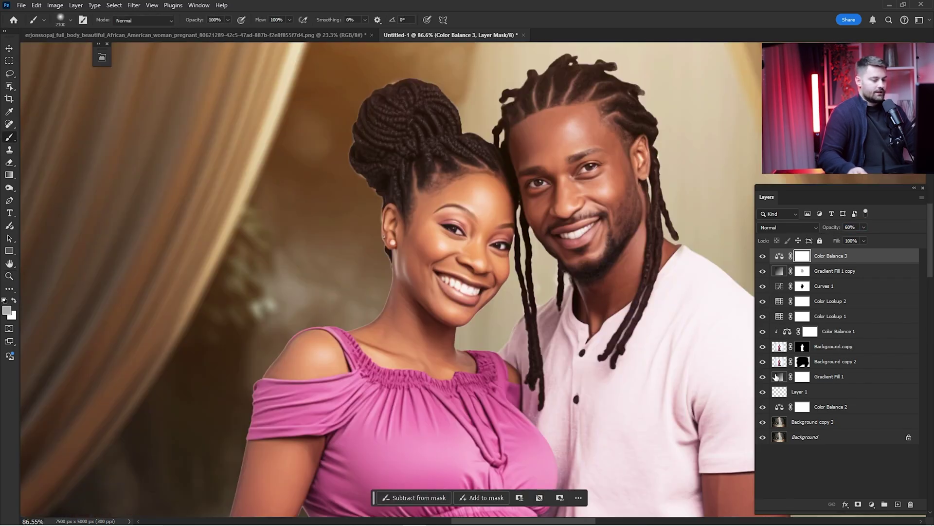
pyautogui.keyDown('alt'); pyautogui.click(763, 438); pyautogui.keyUp('alt')
pyautogui.keyDown('alt'); pyautogui.click(763, 435); pyautogui.keyUp('alt')
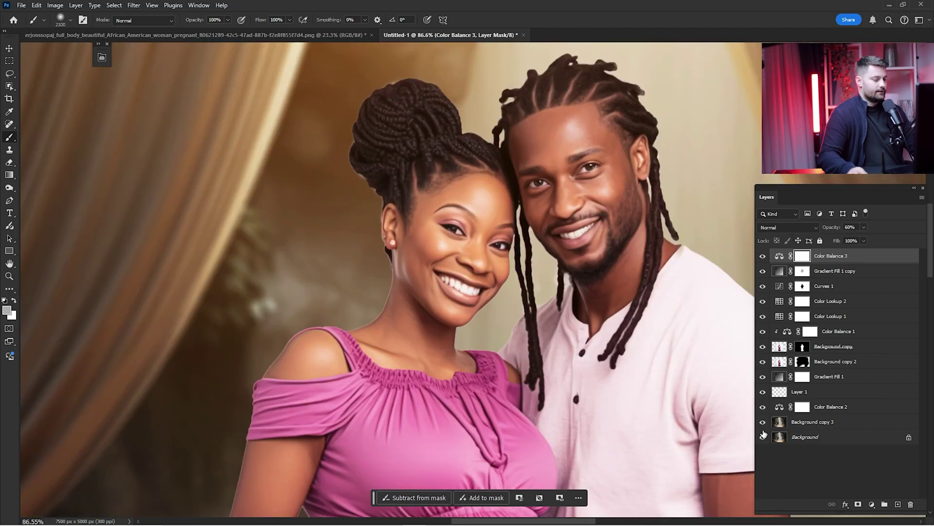
pyautogui.hotkey('ctrl', '0')
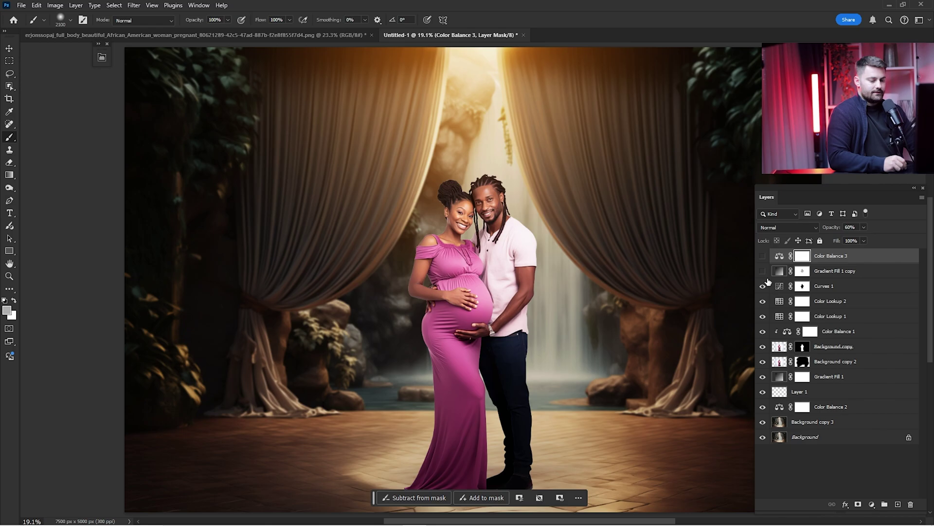
# Hide all layers above Background copy, select its layer mask and inspect the cutout edges around the woman's hair, ear and neck.
pyautogui.moveTo(763, 333); pyautogui.dragTo(763, 334)
pyautogui.click(803, 348)
pyautogui.press('z')
pyautogui.moveTo(416, 230)
pyautogui.mouseDown()
pyautogui.moveTo(513, 283)
pyautogui.moveTo(546, 273)
pyautogui.mouseUp()
pyautogui.press('b')
pyautogui.moveTo(701, 344)
pyautogui.mouseDown()
pyautogui.moveTo(486, 355)
pyautogui.moveTo(474, 433)
pyautogui.mouseUp()
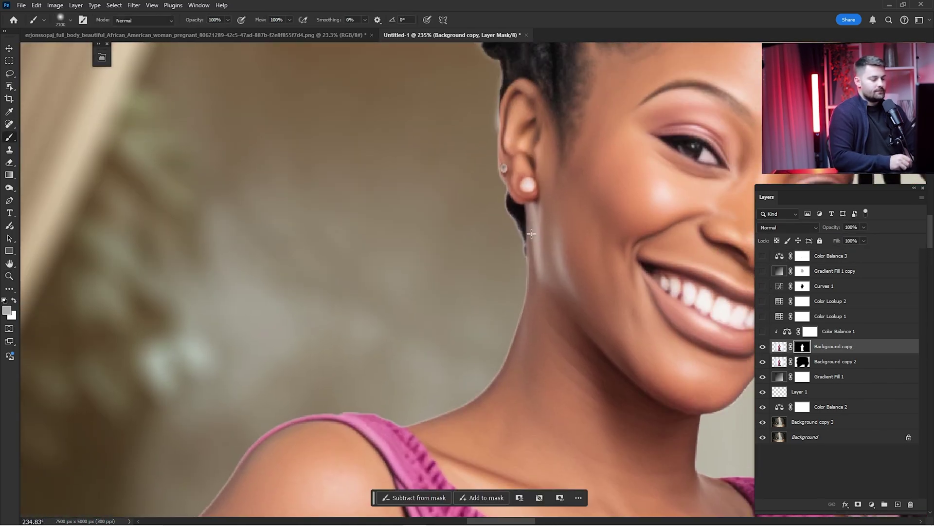
pyautogui.moveTo(523, 157); pyautogui.dragTo(523, 354)
pyautogui.scroll(3, 514, 319)
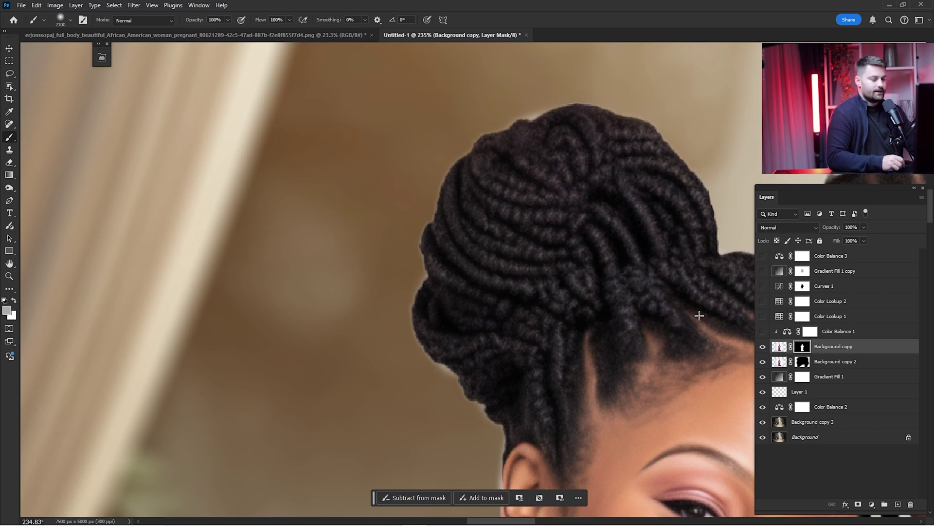
pyautogui.moveTo(627, 314); pyautogui.dragTo(631, 196)
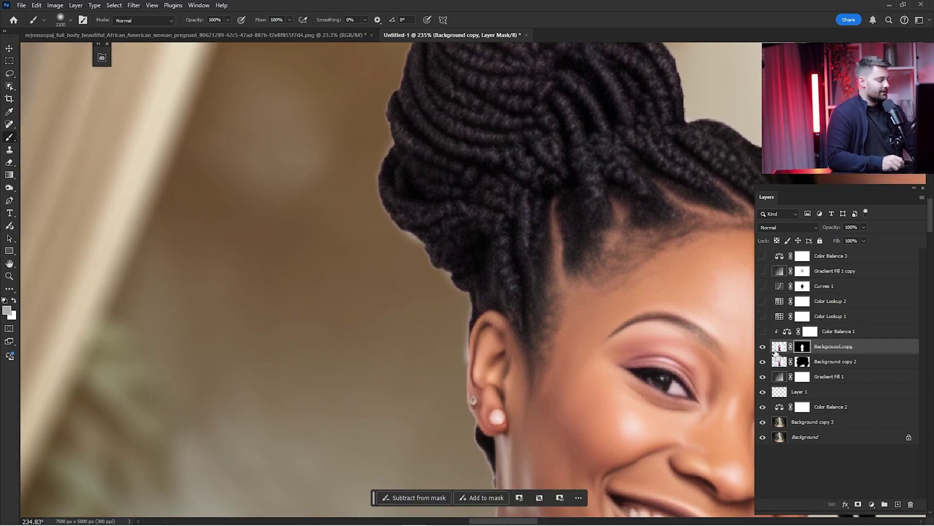
# Load the Background copy layer mask as a selection around the couple.
pyautogui.keyDown('ctrl'); pyautogui.click(801, 347); pyautogui.keyUp('ctrl')
pyautogui.press('z')
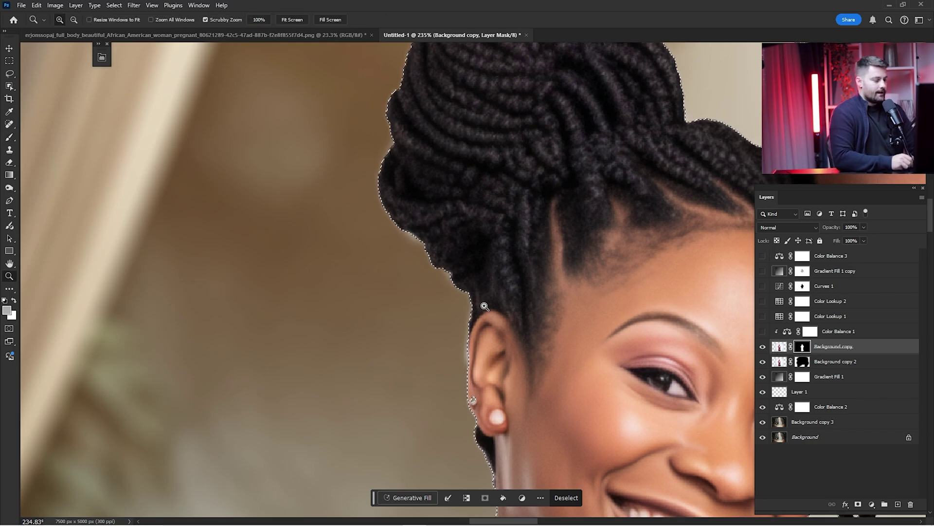
pyautogui.moveTo(468, 309); pyautogui.dragTo(498, 302)
pyautogui.press('b')
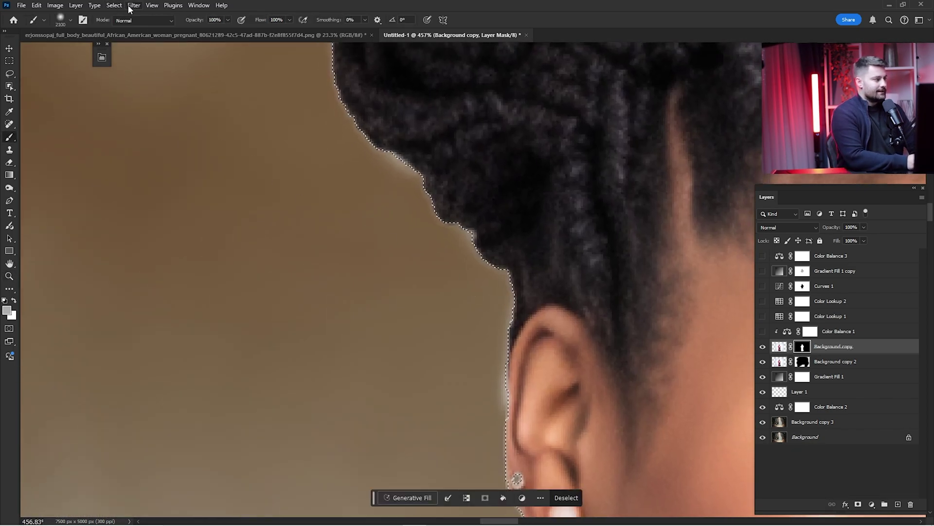
# Try contracting the selection by 2 pixels, and undo the contraction.
pyautogui.click(114, 6)
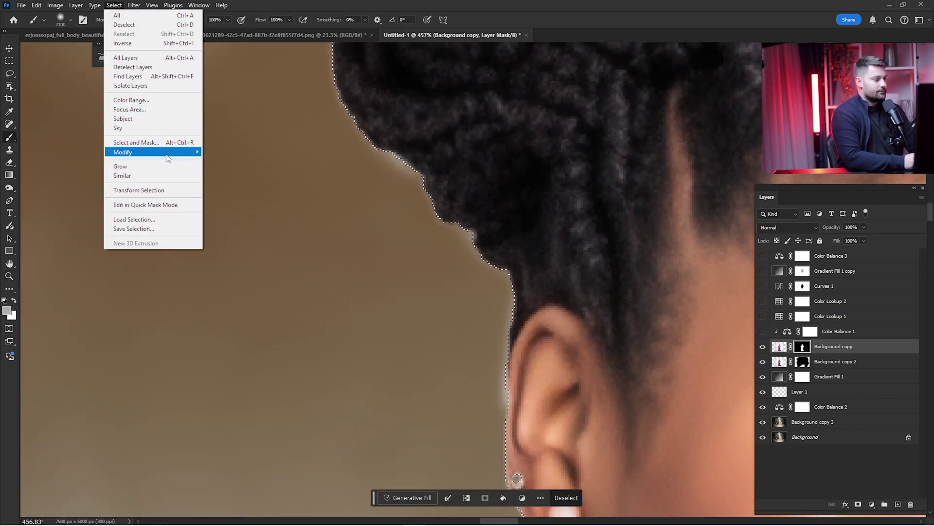
pyautogui.moveTo(168, 153)
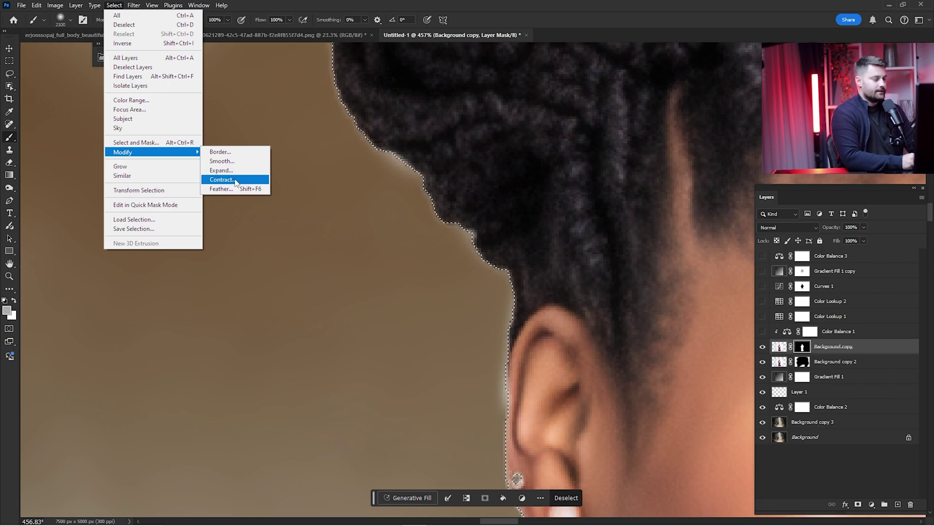
pyautogui.click(235, 182)
pyautogui.press('Return')
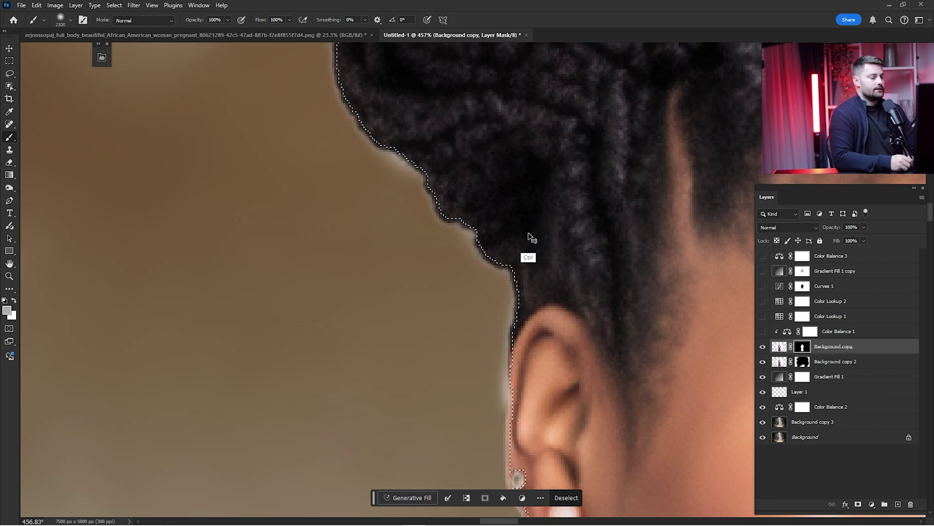
pyautogui.hotkey('ctrl', 'z')
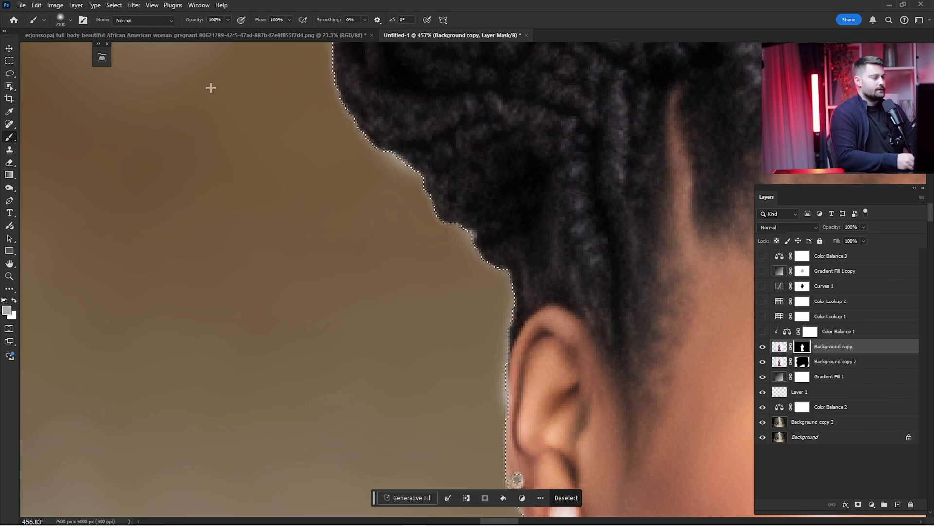
# Contract the selection around the couple by 1 pixel.
pyautogui.click(113, 6)
pyautogui.moveTo(154, 148)
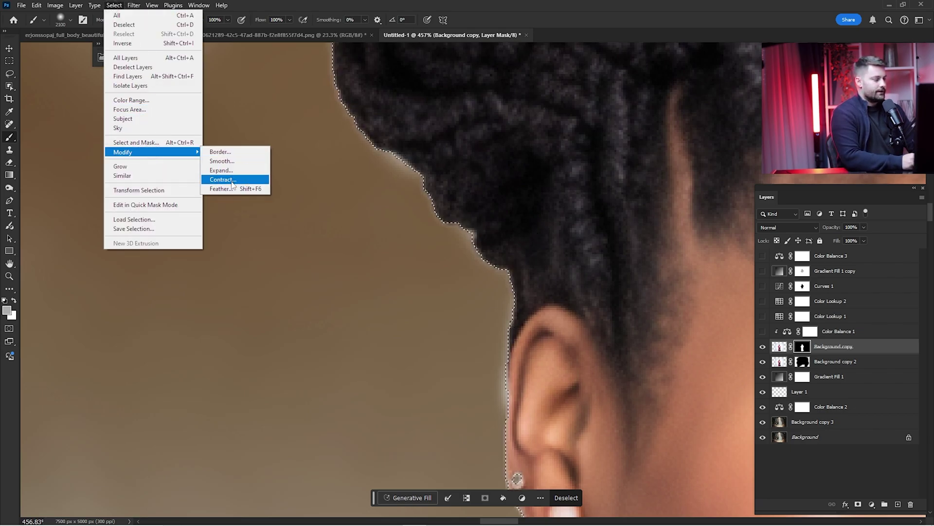
pyautogui.click(228, 180)
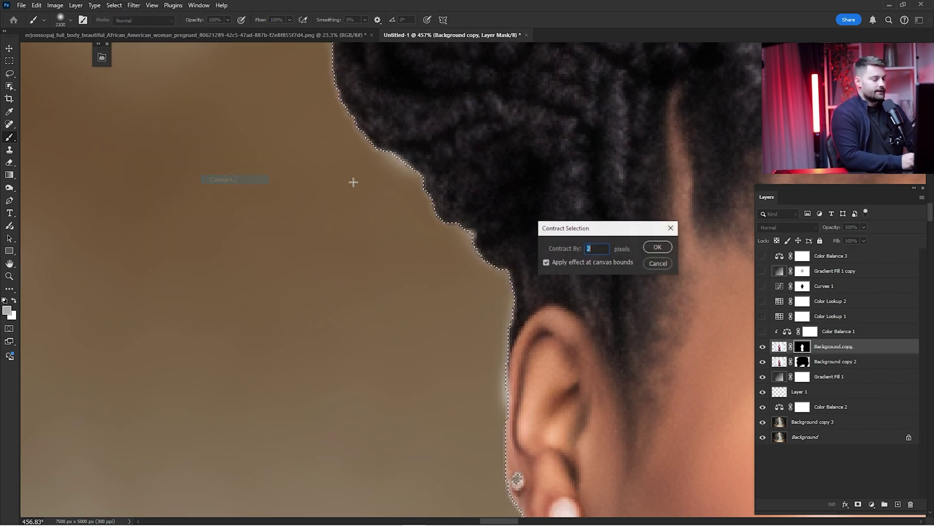
pyautogui.write('1')
pyautogui.click(658, 248)
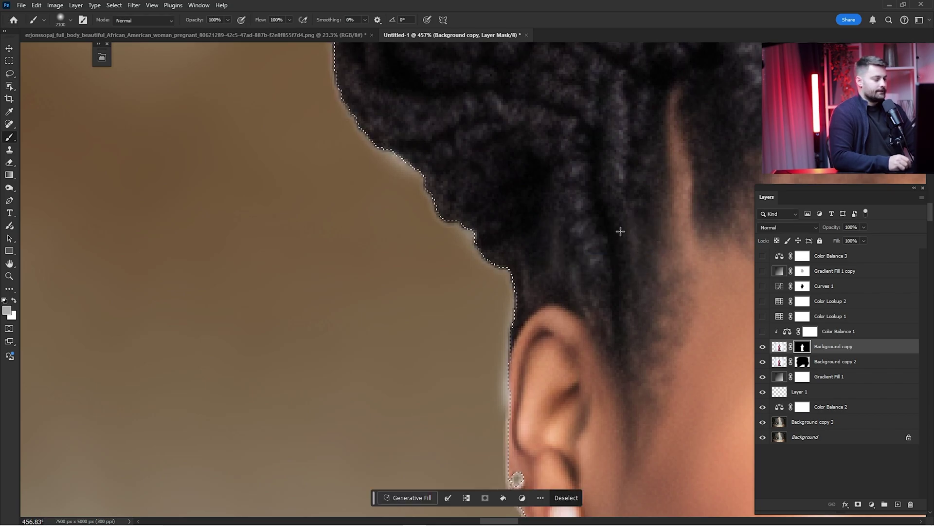
# Invert the selection and paint black on the mask with a size 40 soft brush along the halo around the woman's hair.
pyautogui.press('z')
pyautogui.moveTo(546, 239); pyautogui.dragTo(515, 286)
pyautogui.press('b')
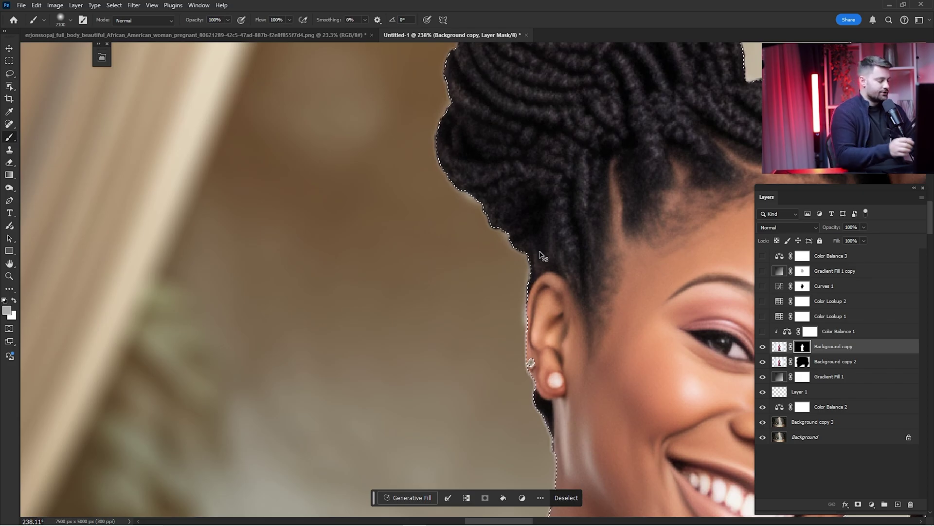
pyautogui.hotkey('ctrl', 'space')
pyautogui.moveTo(505, 215); pyautogui.dragTo(527, 253)
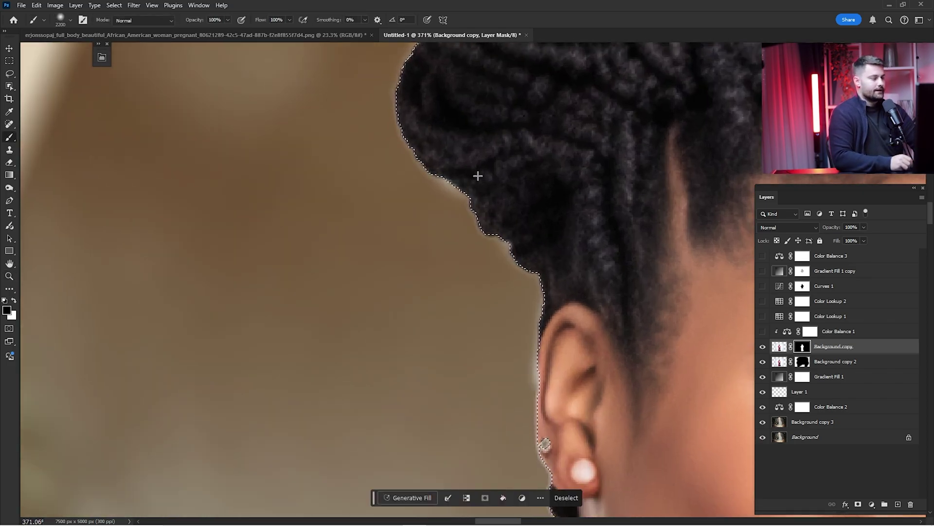
pyautogui.keyDown('alt'); pyautogui.rightClick(511, 253); pyautogui.keyUp('alt')
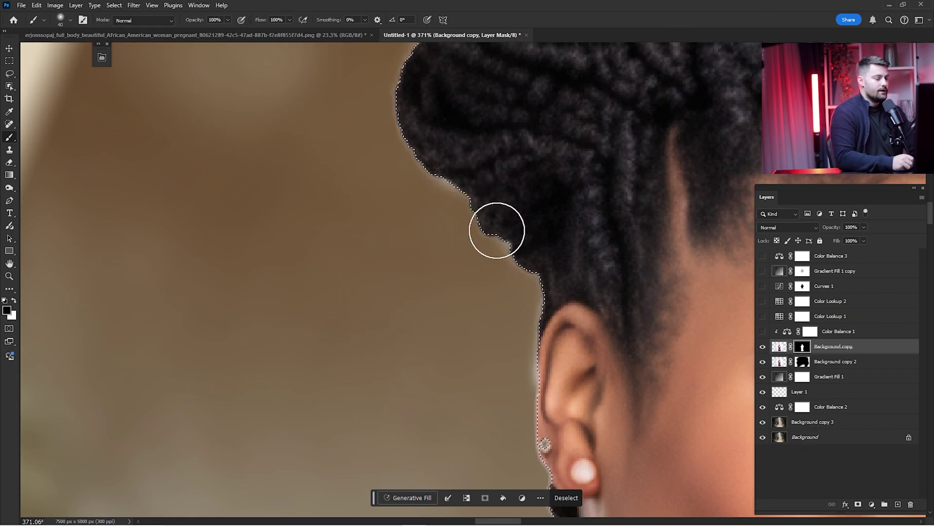
pyautogui.scroll(6, 513, 222)
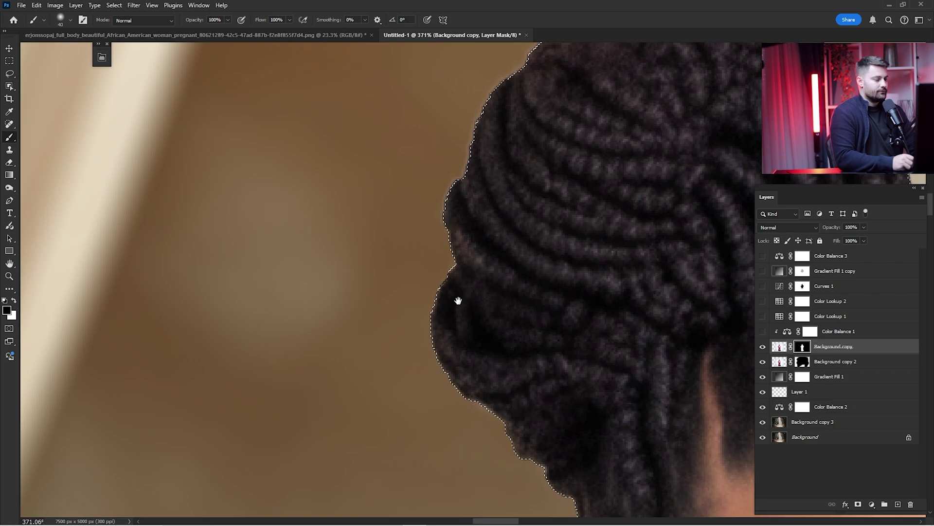
pyautogui.hscroll(8, 508, 193)
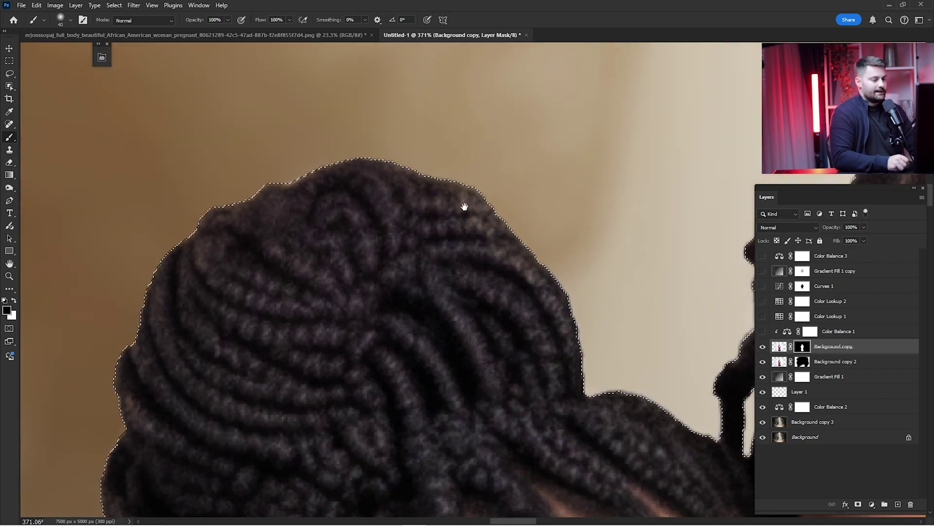
# Check the cutout edges along the man's hair, neck and shirt shoulder, and restore the edge selection.
pyautogui.hscroll(10, 550, 238)
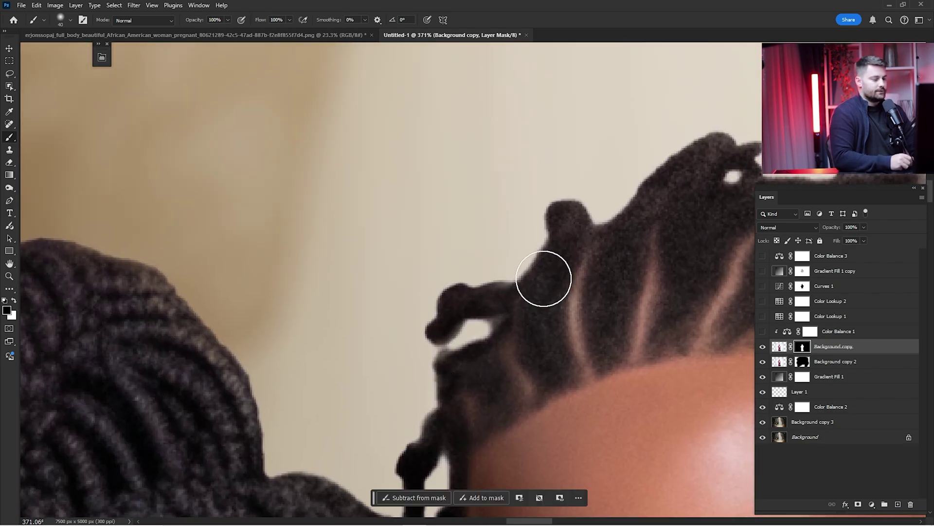
pyautogui.scroll(-3, 475, 219)
pyautogui.moveTo(486, 194); pyautogui.dragTo(463, 83)
pyautogui.moveTo(462, 250); pyautogui.dragTo(455, 108)
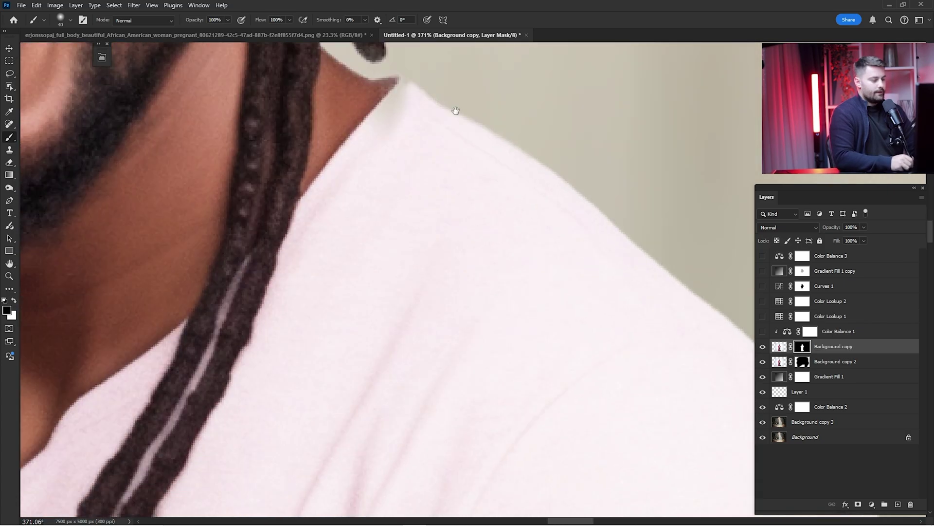
pyautogui.moveTo(482, 277); pyautogui.dragTo(428, 277)
pyautogui.moveTo(340, 263)
pyautogui.mouseDown()
pyautogui.moveTo(502, 227)
pyautogui.moveTo(624, 259)
pyautogui.mouseUp()
pyautogui.hotkey('ctrl', 'z')
# Enlarge the brush to 60 and paint black on the mask along the woman's neck, shoulder, sleeve and arm edges.
pyautogui.moveTo(577, 200)
pyautogui.mouseDown()
pyautogui.moveTo(615, 165)
pyautogui.moveTo(597, 282)
pyautogui.mouseUp()
pyautogui.press(']')
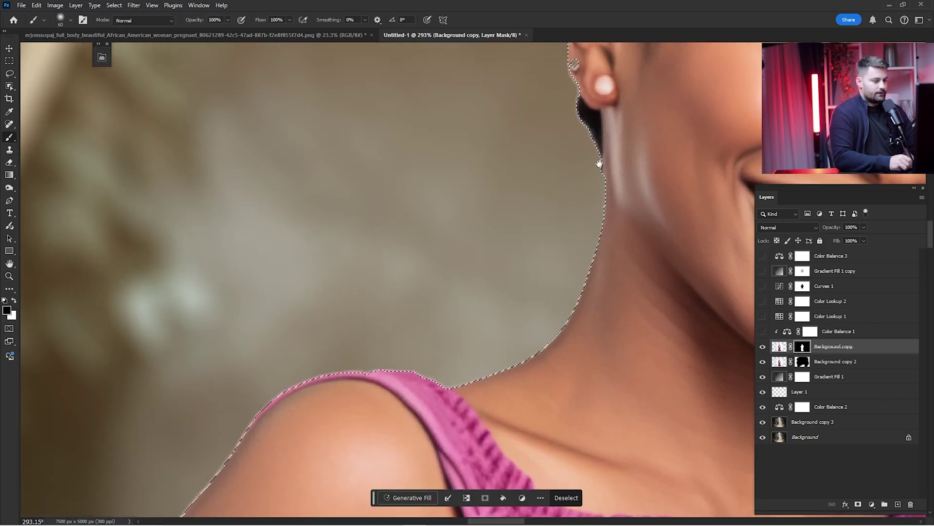
pyautogui.scroll(4, 560, 167)
pyautogui.scroll(-6, 573, 425)
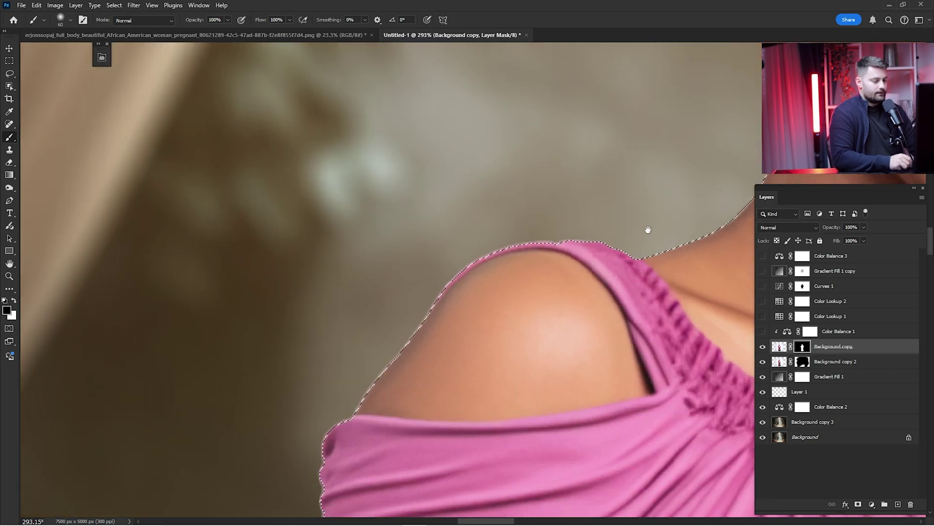
pyautogui.scroll(-8, 485, 218)
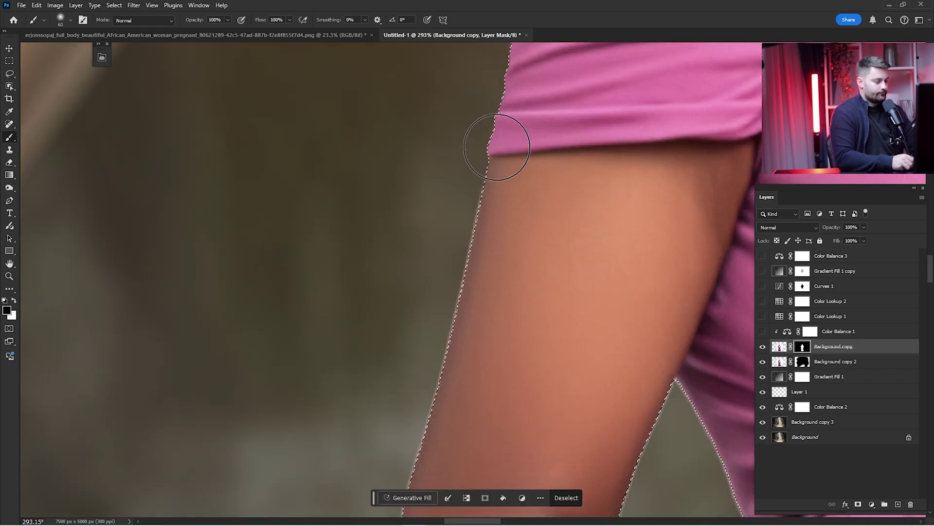
pyautogui.scroll(-5, 415, 286)
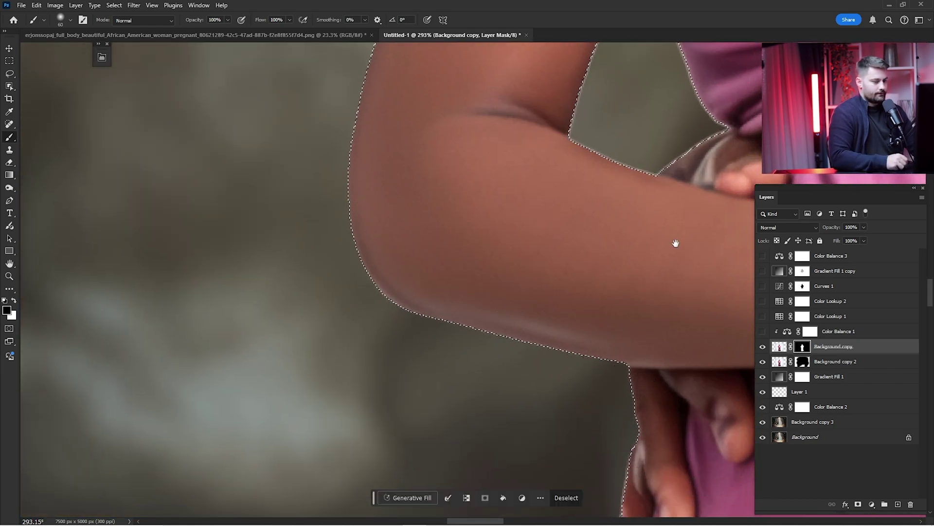
# Paint black on the mask along the woman's forearm, hand, hip and outer dress edge down to the hem.
pyautogui.moveTo(675, 243); pyautogui.dragTo(614, 413)
pyautogui.moveTo(556, 419); pyautogui.dragTo(526, 149)
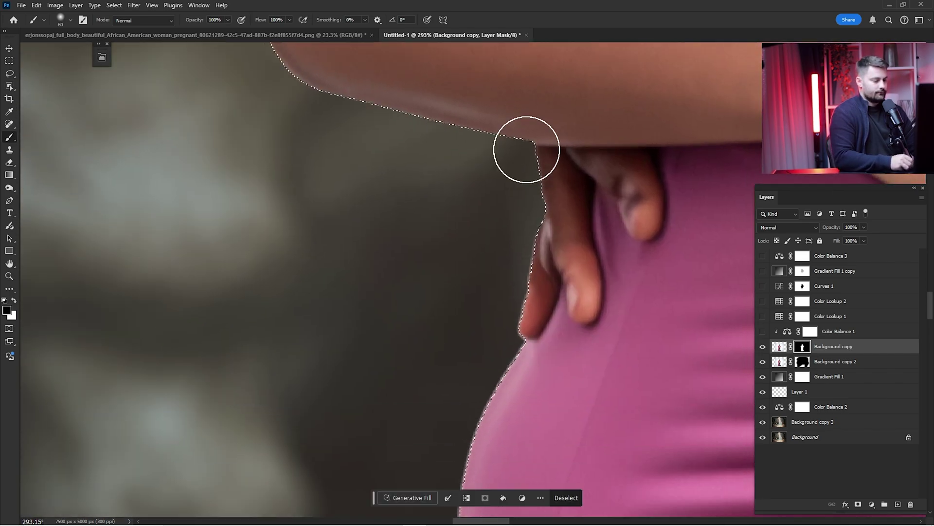
pyautogui.scroll(-10, 524, 318)
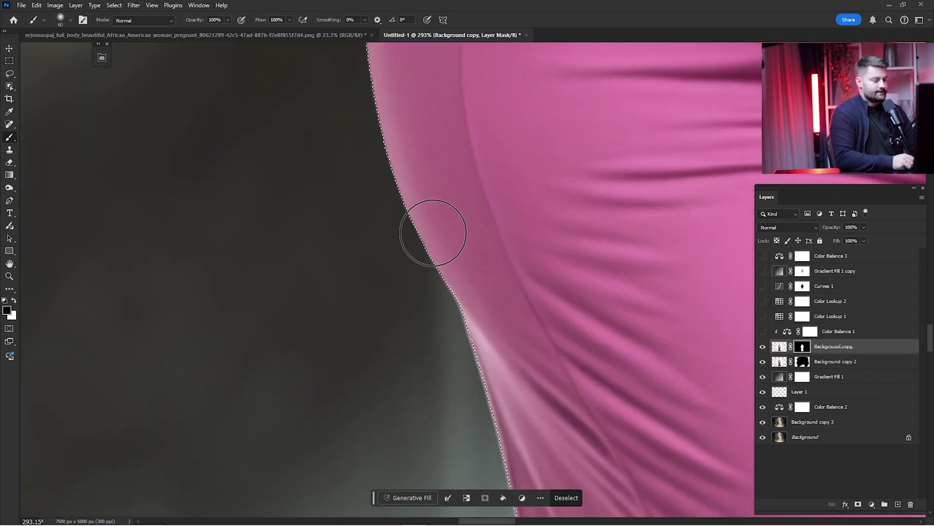
pyautogui.scroll(-10, 477, 204)
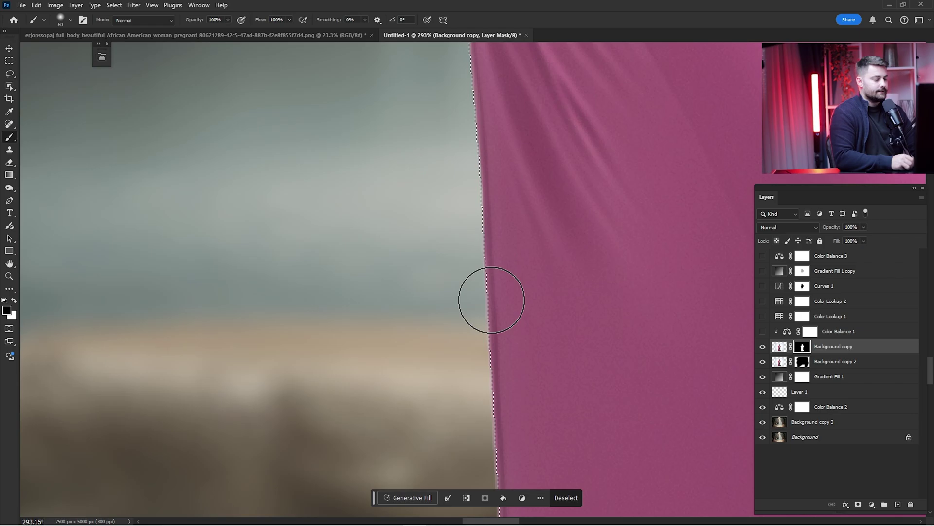
pyautogui.scroll(-10, 475, 202)
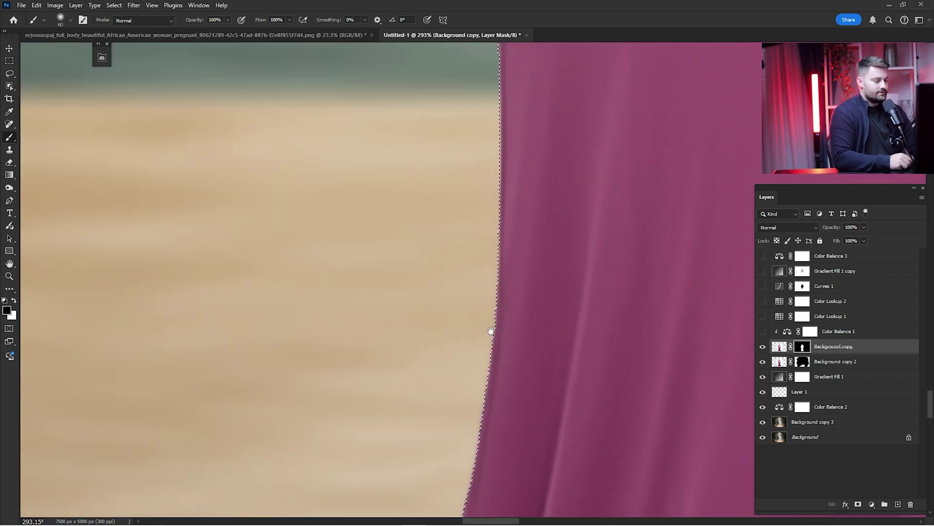
pyautogui.scroll(-10, 458, 400)
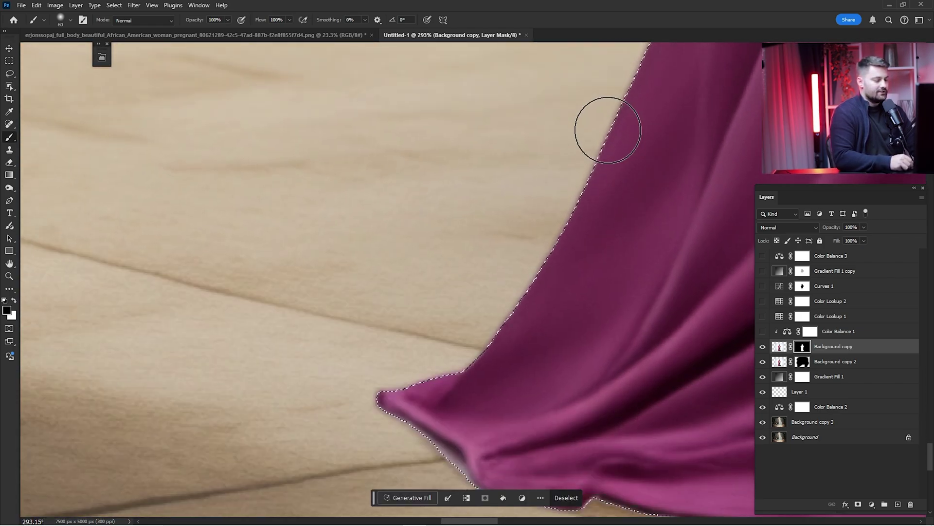
pyautogui.scroll(-5, 499, 319)
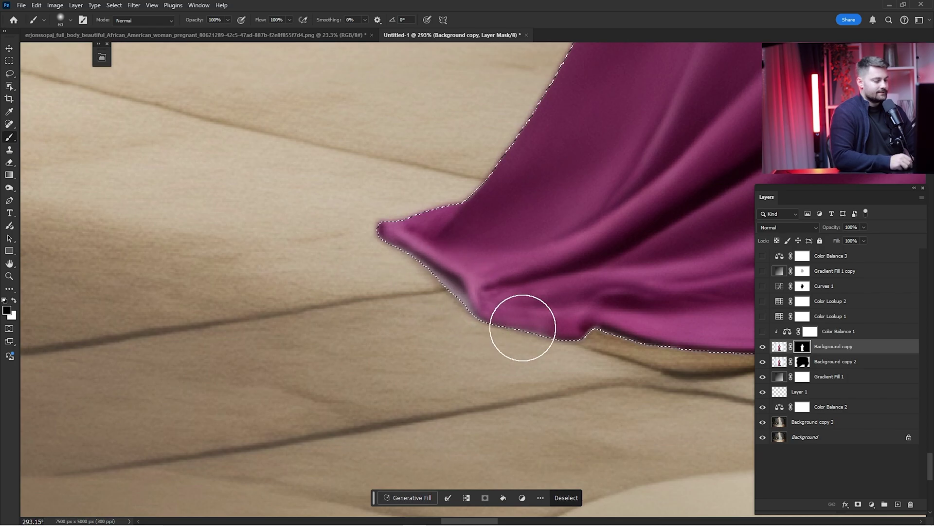
pyautogui.hscroll(10, 522, 328)
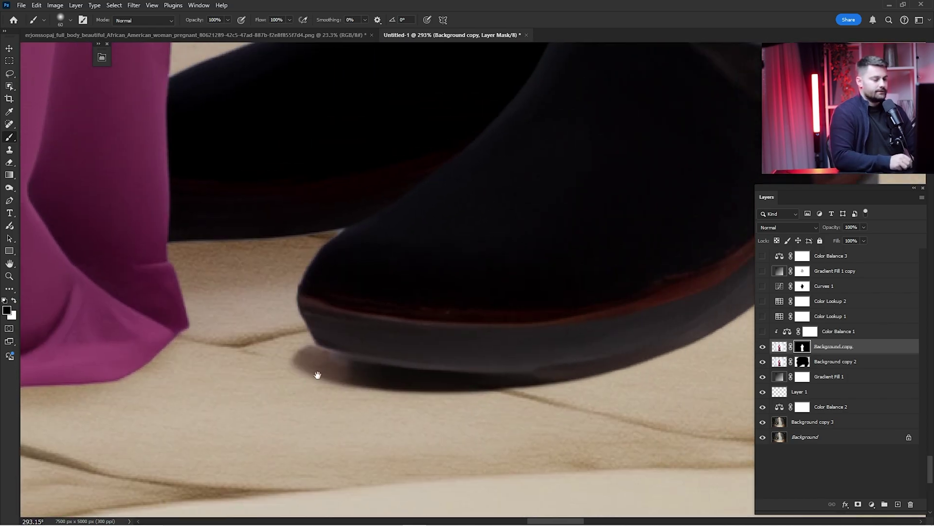
pyautogui.moveTo(317, 374); pyautogui.dragTo(659, 272)
pyautogui.hotkey('ctrl', 'z')
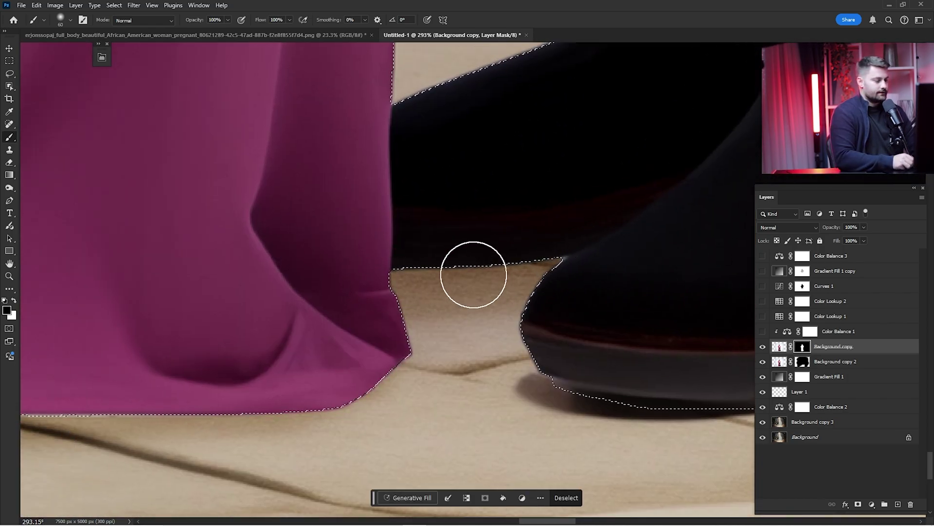
# Deselect, reduce the brush to 20 and paint black on the mask along the trailing corner of the dress hem.
pyautogui.hotkey('ctrl', 'd')
pyautogui.moveTo(466, 319); pyautogui.dragTo(606, 259)
pyautogui.moveTo(386, 271)
pyautogui.mouseDown()
pyautogui.moveTo(559, 312)
pyautogui.moveTo(568, 326)
pyautogui.mouseUp()
pyautogui.press('[')
pyautogui.press('[')
pyautogui.press('[')
pyautogui.press('[')
pyautogui.press('[')
pyautogui.press('[')
pyautogui.press('[')
pyautogui.press('[')
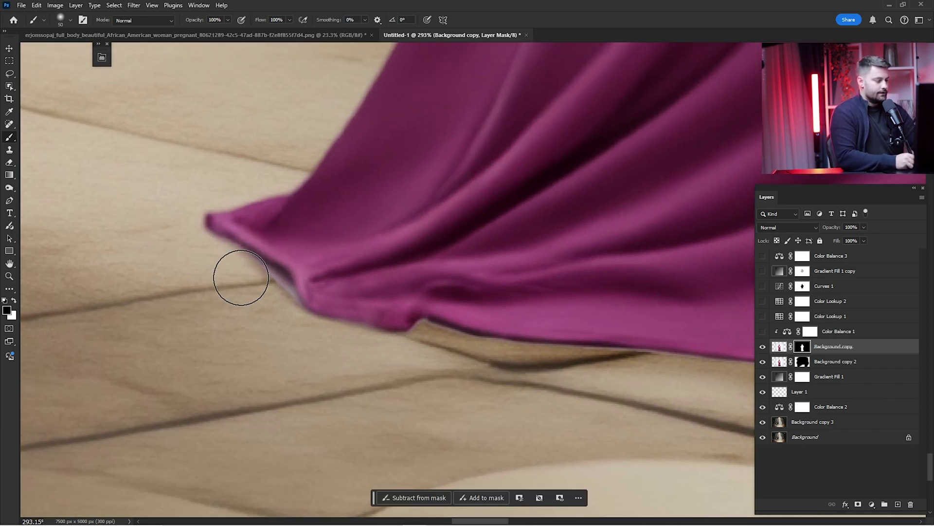
pyautogui.moveTo(267, 275); pyautogui.dragTo(289, 296)
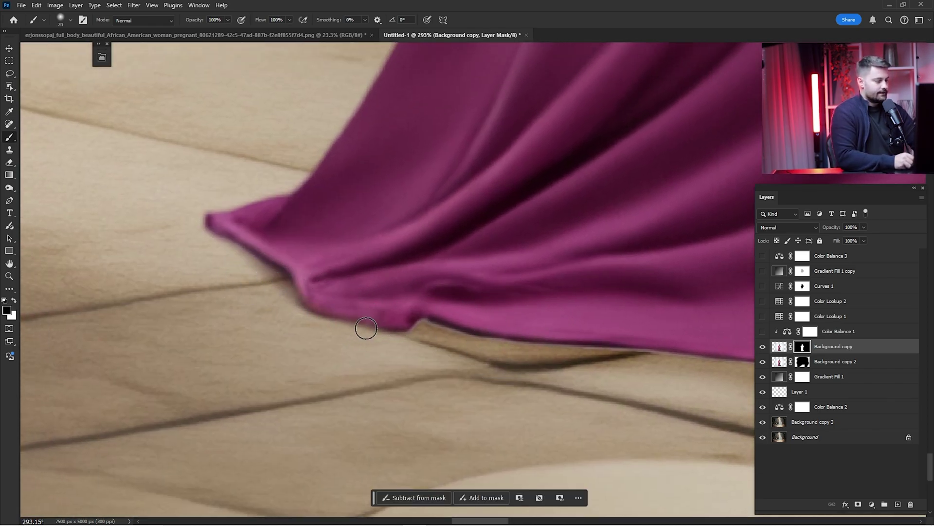
# Set the brush to 25 and clean the mask along the lower dress hem and the man's shoe sole, undoing unwanted strokes.
pyautogui.press(']')
pyautogui.moveTo(390, 329)
pyautogui.mouseDown()
pyautogui.moveTo(445, 329)
pyautogui.moveTo(540, 352)
pyautogui.moveTo(366, 349)
pyautogui.moveTo(507, 366)
pyautogui.moveTo(352, 353)
pyautogui.moveTo(615, 365)
pyautogui.moveTo(369, 369)
pyautogui.moveTo(521, 372)
pyautogui.moveTo(570, 355)
pyautogui.moveTo(438, 376)
pyautogui.moveTo(640, 372)
pyautogui.moveTo(344, 367)
pyautogui.moveTo(572, 340)
pyautogui.moveTo(586, 329)
pyautogui.moveTo(430, 344)
pyautogui.moveTo(410, 317)
pyautogui.moveTo(619, 344)
pyautogui.moveTo(645, 329)
pyautogui.moveTo(504, 359)
pyautogui.mouseUp()
pyautogui.moveTo(655, 283); pyautogui.dragTo(535, 357)
pyautogui.moveTo(589, 334); pyautogui.dragTo(690, 254)
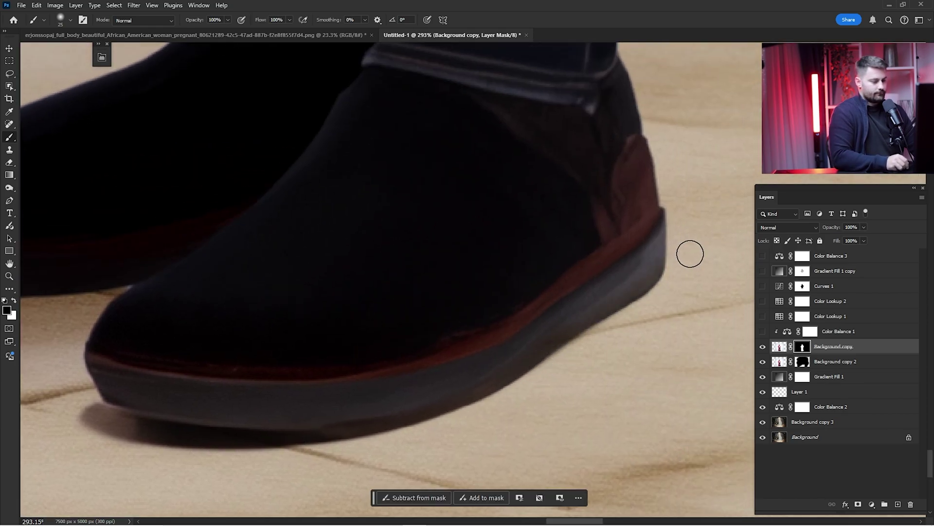
pyautogui.hotkey('ctrl', 'z')
pyautogui.hotkey('ctrl', 'z')
pyautogui.moveTo(429, 418); pyautogui.dragTo(623, 338)
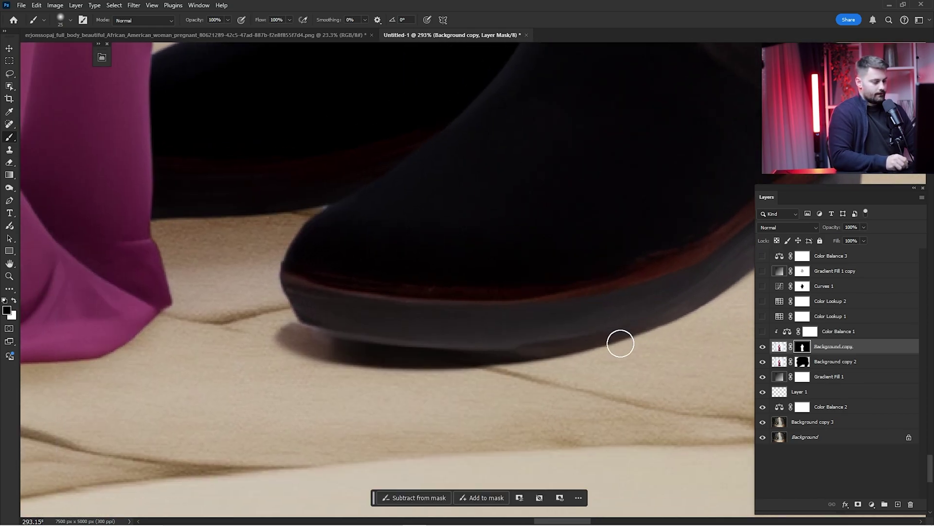
pyautogui.moveTo(569, 219); pyautogui.dragTo(549, 484)
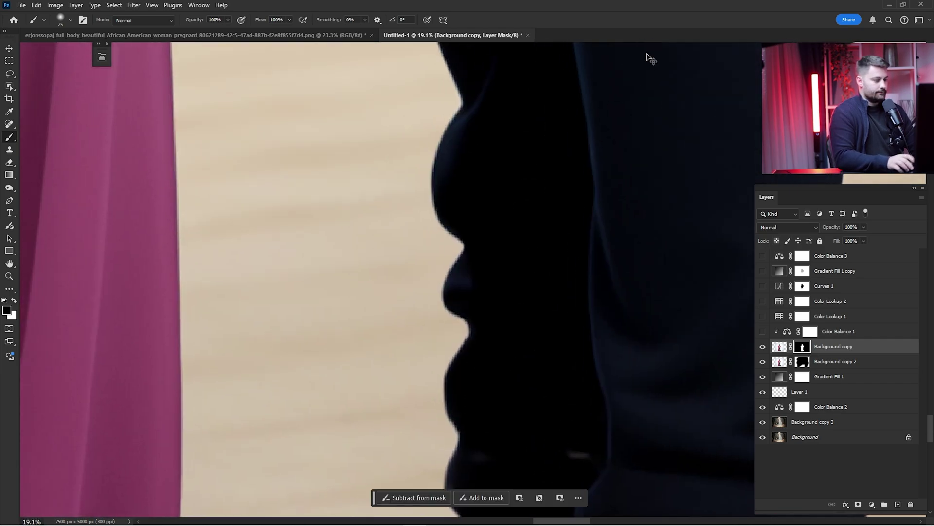
# Fit the image to the window and show all hidden adjustment layers from Color Balance 1 up to Color Balance 3.
pyautogui.hotkey('ctrl', '0')
pyautogui.click(763, 347)
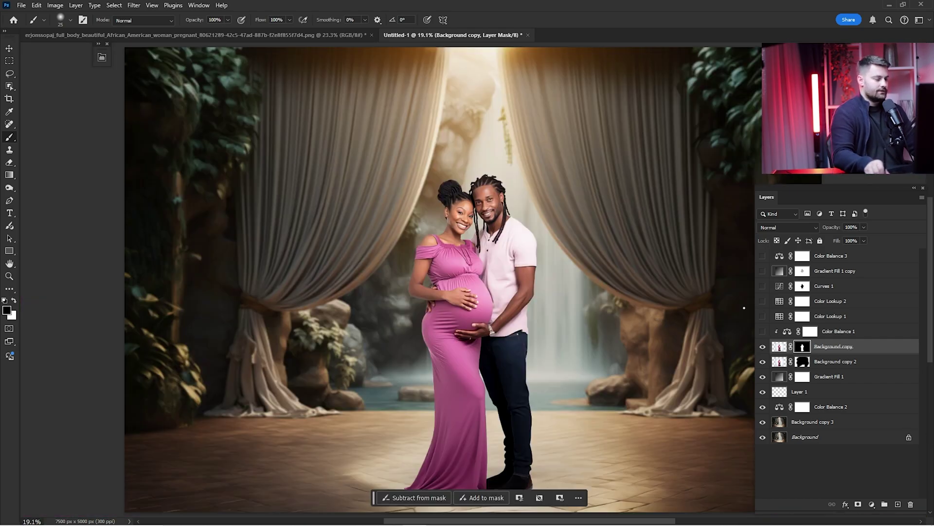
pyautogui.click(766, 257)
pyautogui.click(844, 257)
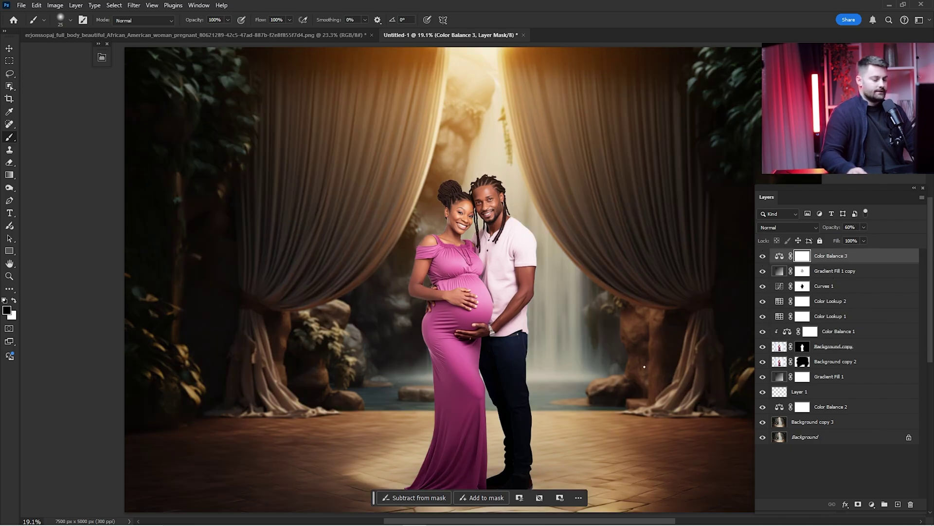
# Group the adjustment layers from Color Balance 3 down to Color Lookup 1.
pyautogui.press('z')
pyautogui.moveTo(549, 272); pyautogui.dragTo(517, 262)
pyautogui.hotkey('ctrl', 'space')
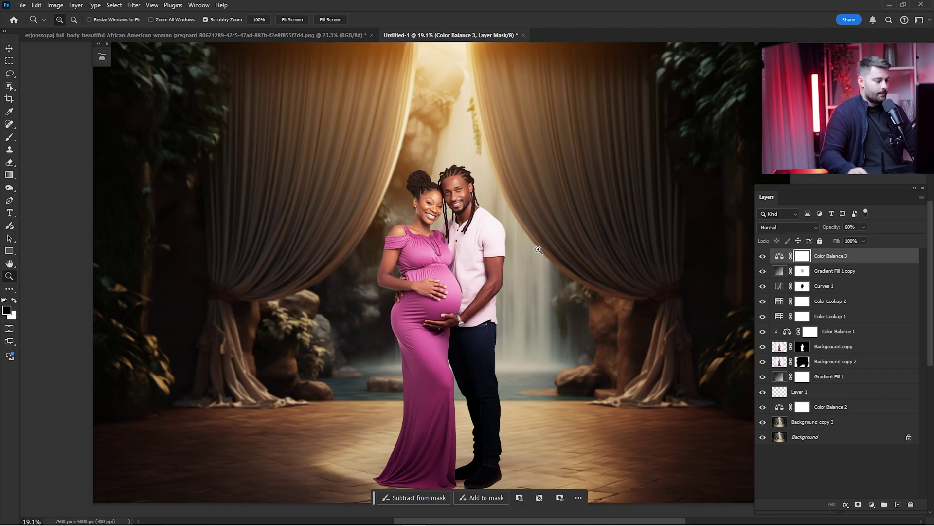
pyautogui.press('b')
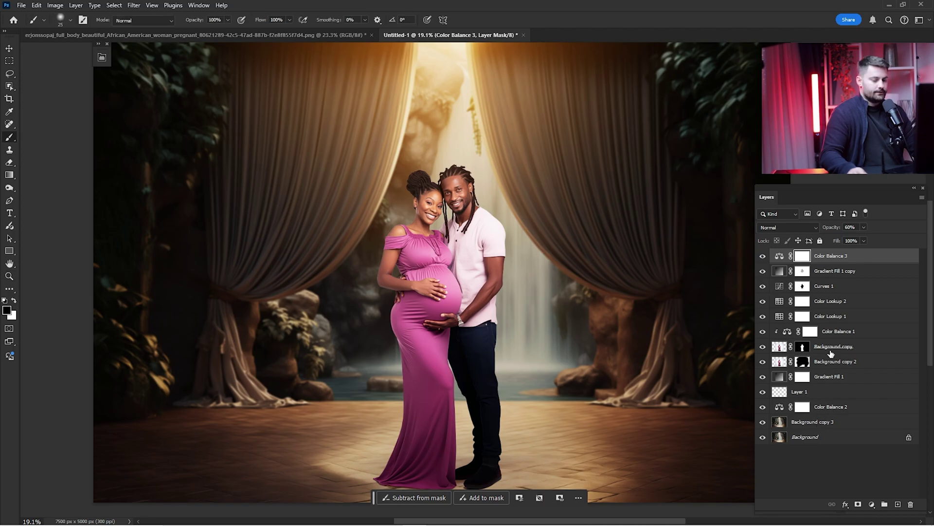
pyautogui.keyDown('shift'); pyautogui.click(835, 319); pyautogui.keyUp('shift')
pyautogui.hotkey('ctrl', 'g')
# Compare the composite with and without the adjustment layer group.
pyautogui.click(763, 254)
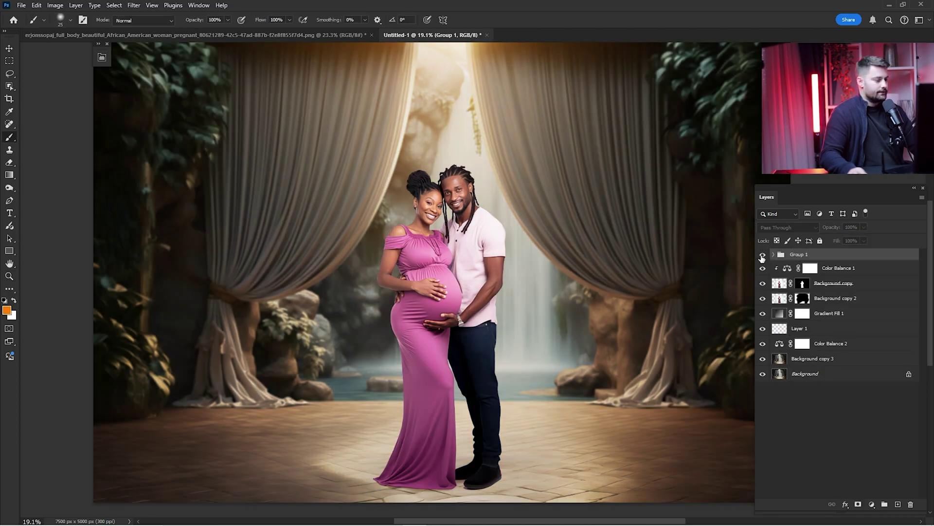
pyautogui.click(763, 254)
pyautogui.press('z')
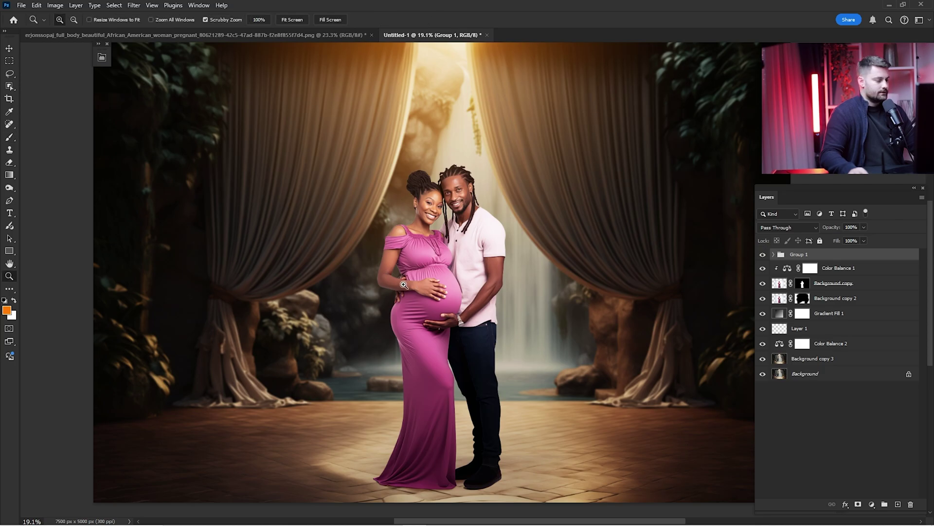
pyautogui.hotkey('ctrl', '0')
pyautogui.press('b')
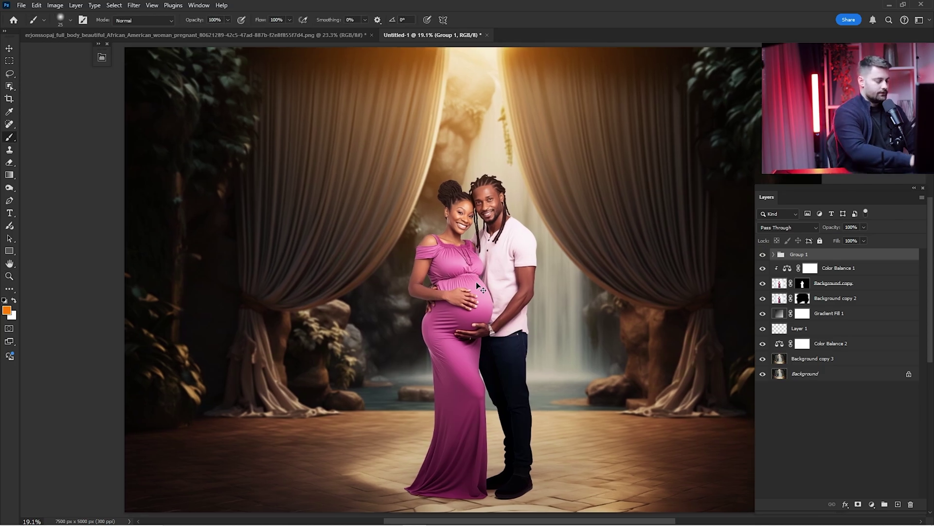
# Compare the finished composite with the original Background layer shown on its own.
pyautogui.hotkey('ctrl', '-')
pyautogui.keyDown('alt'); pyautogui.click(763, 373); pyautogui.keyUp('alt')
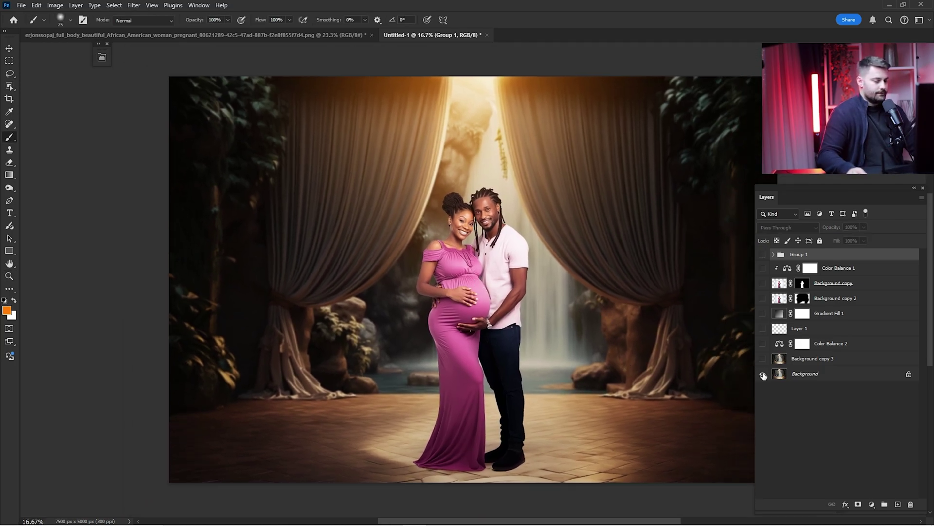
pyautogui.keyDown('alt'); pyautogui.click(763, 374); pyautogui.keyUp('alt')
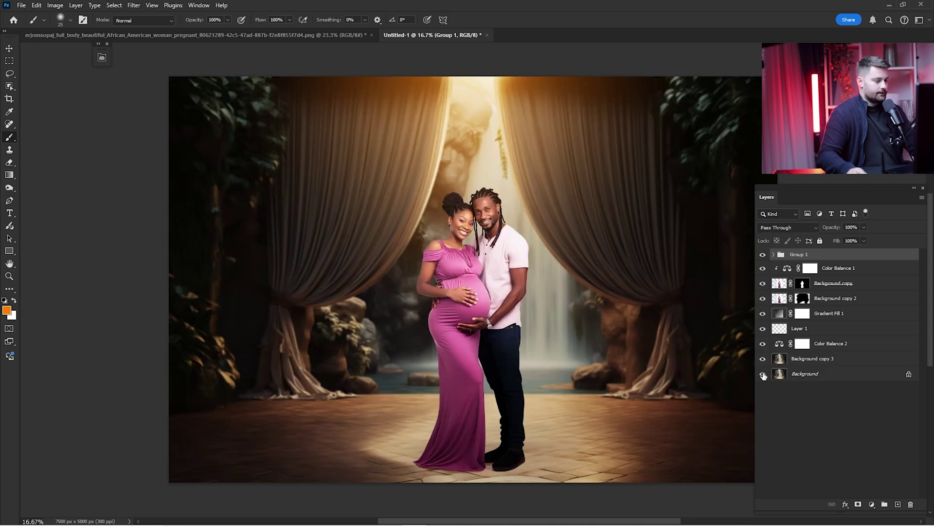
pyautogui.keyDown('alt'); pyautogui.click(762, 374); pyautogui.keyUp('alt')
pyautogui.keyDown('alt'); pyautogui.click(763, 374); pyautogui.keyUp('alt')
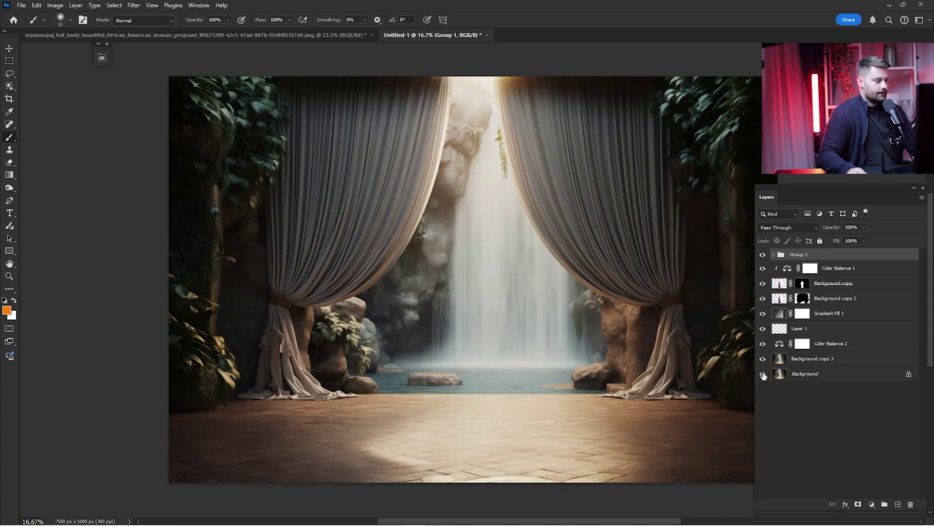
# Duplicate the Background copy 2 layer and place the duplicate above Group 1 at the top of the stack.
pyautogui.click(824, 301)
pyautogui.hotkey('ctrl', 'j')
pyautogui.hotkey('shift', 'alt', 'm')
pyautogui.moveTo(824, 298); pyautogui.dragTo(808, 252)
# Fill the duplicate layer's mask with white and set its blend mode to Normal.
pyautogui.click(805, 255)
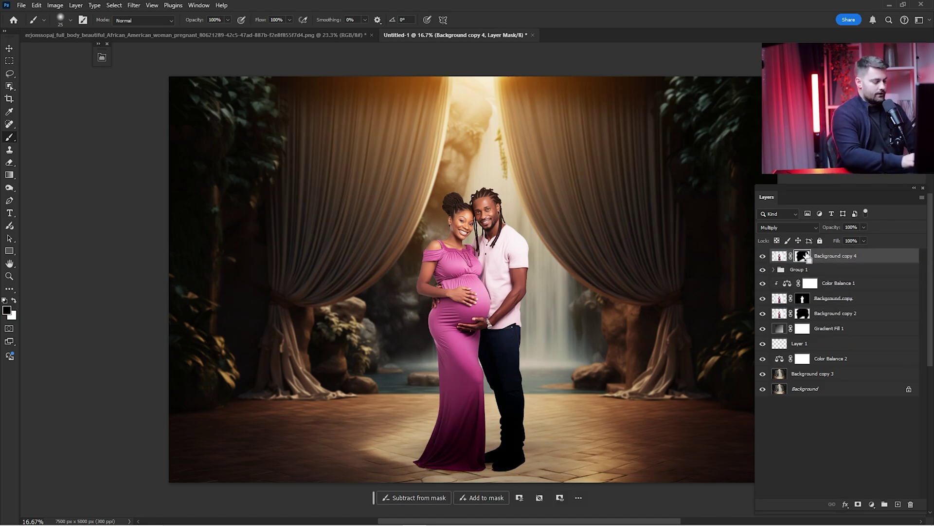
pyautogui.click(781, 227)
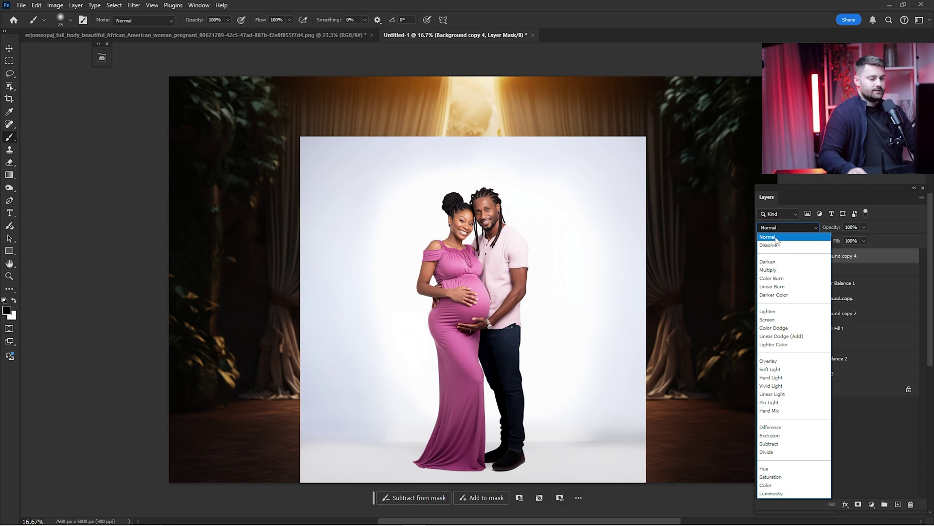
pyautogui.click(776, 237)
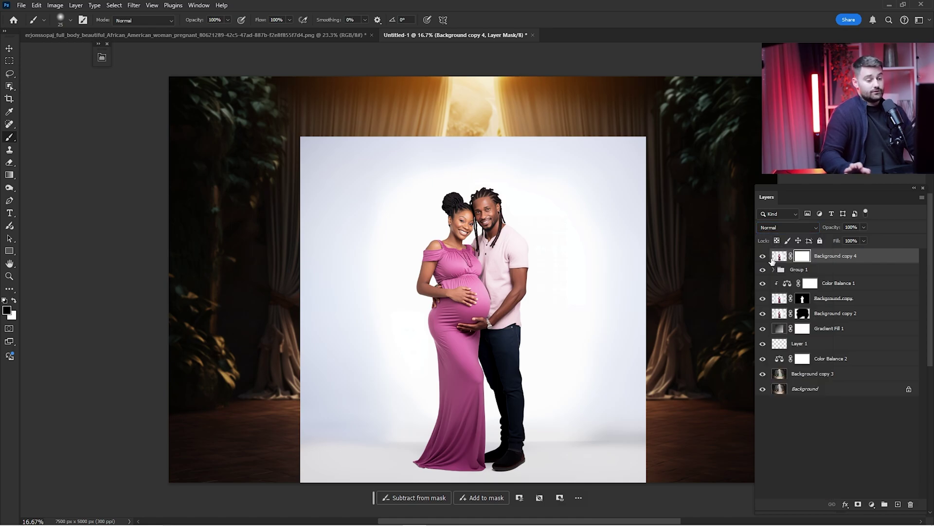
# Compare the original studio photo with the finished composite and leave the Background copy 4 layer hidden.
pyautogui.click(763, 257)
pyautogui.click(762, 256)
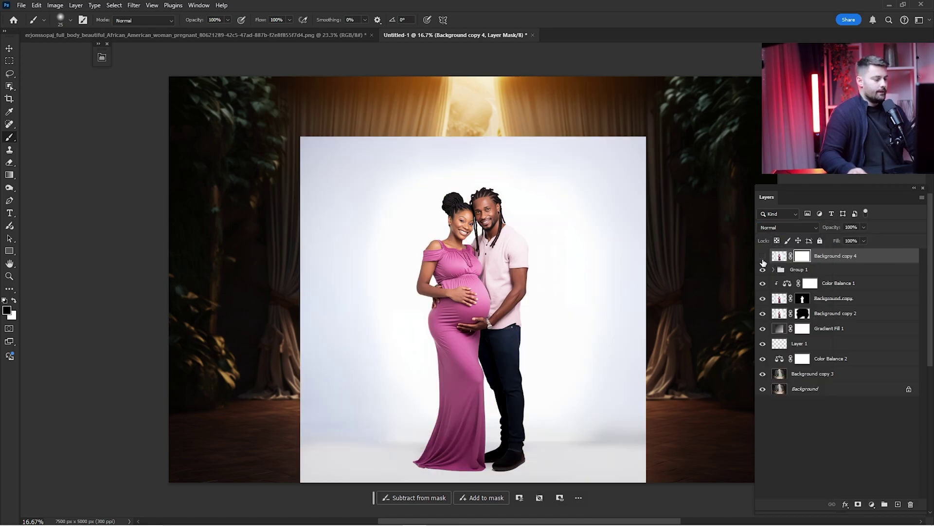
pyautogui.click(762, 256)
pyautogui.click(763, 256)
pyautogui.click(763, 256)
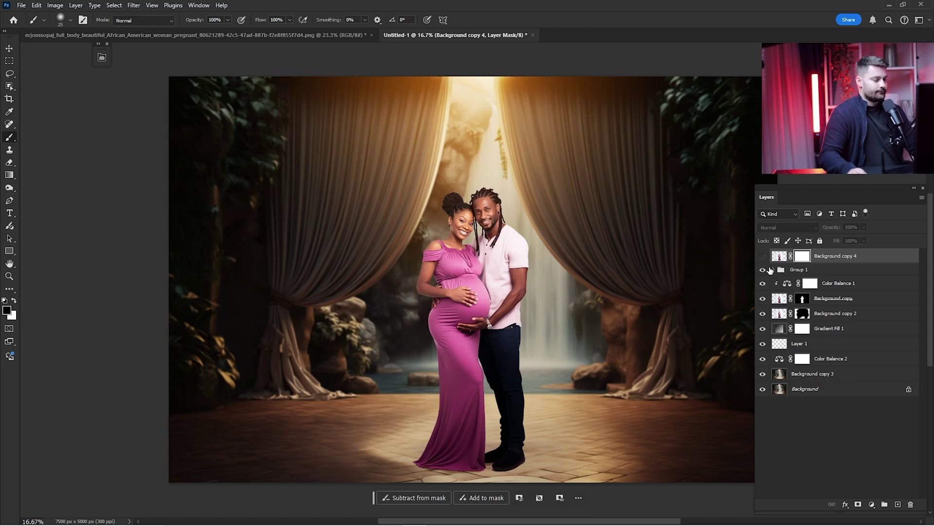